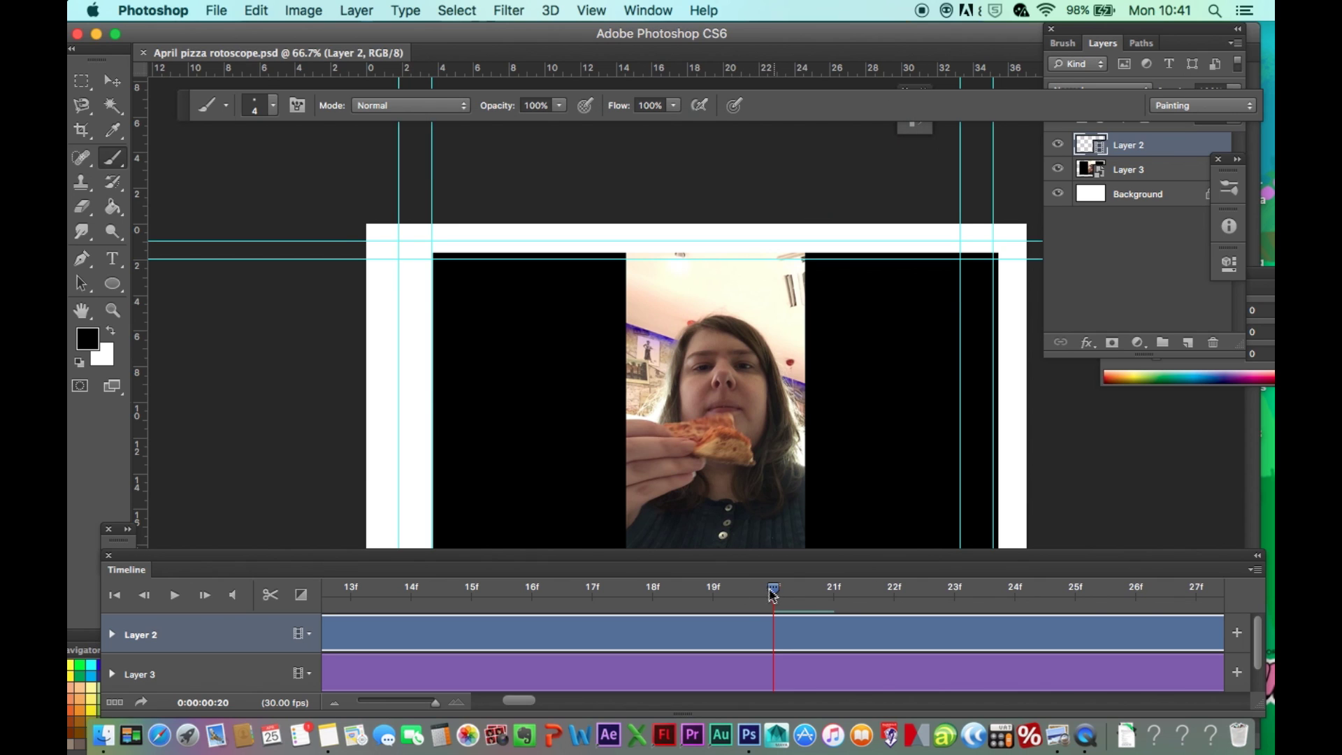
# Step: Review the already traced frames before frame 20 on the timeline, return to frame 20, and magnify the video picture to 100%
pyautogui.click(731, 591)
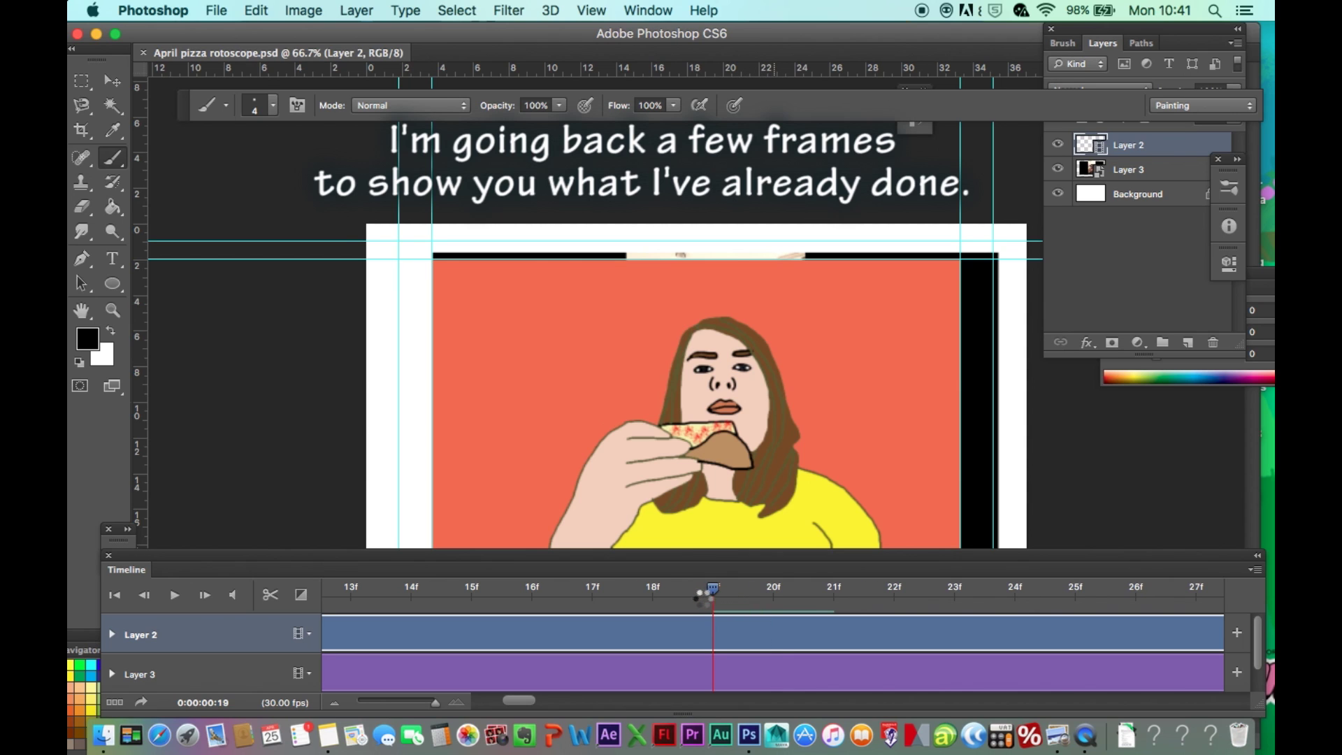
pyautogui.moveTo(679, 600)
pyautogui.mouseDown()
pyautogui.moveTo(389, 614)
pyautogui.moveTo(749, 601)
pyautogui.mouseUp()
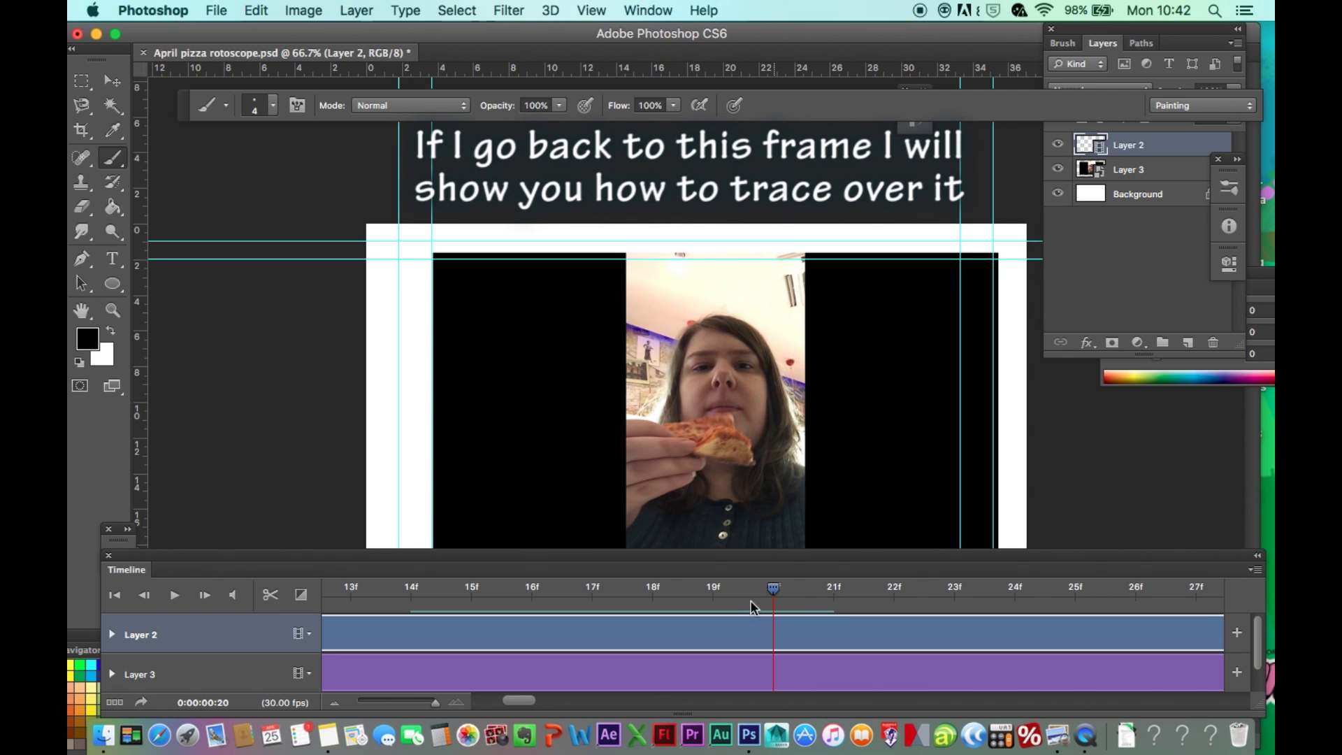
pyautogui.click(112, 310)
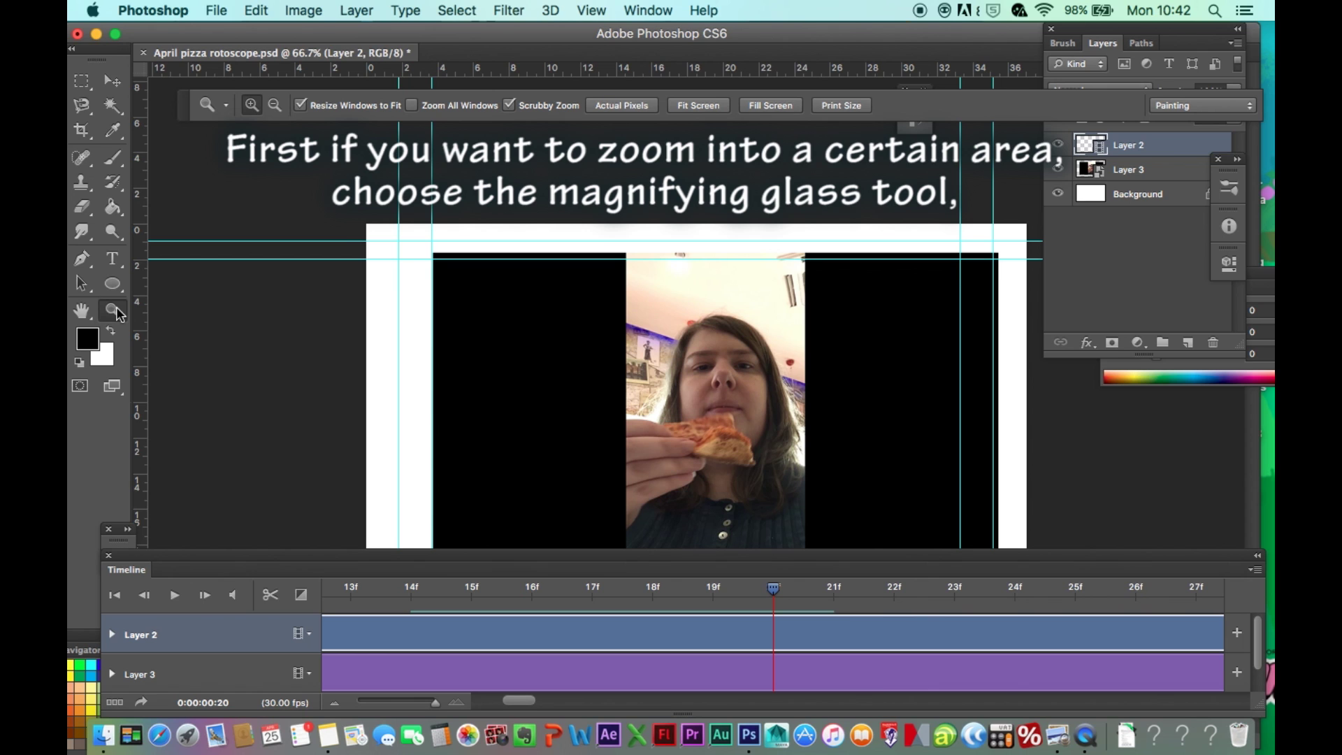
pyautogui.click(718, 404)
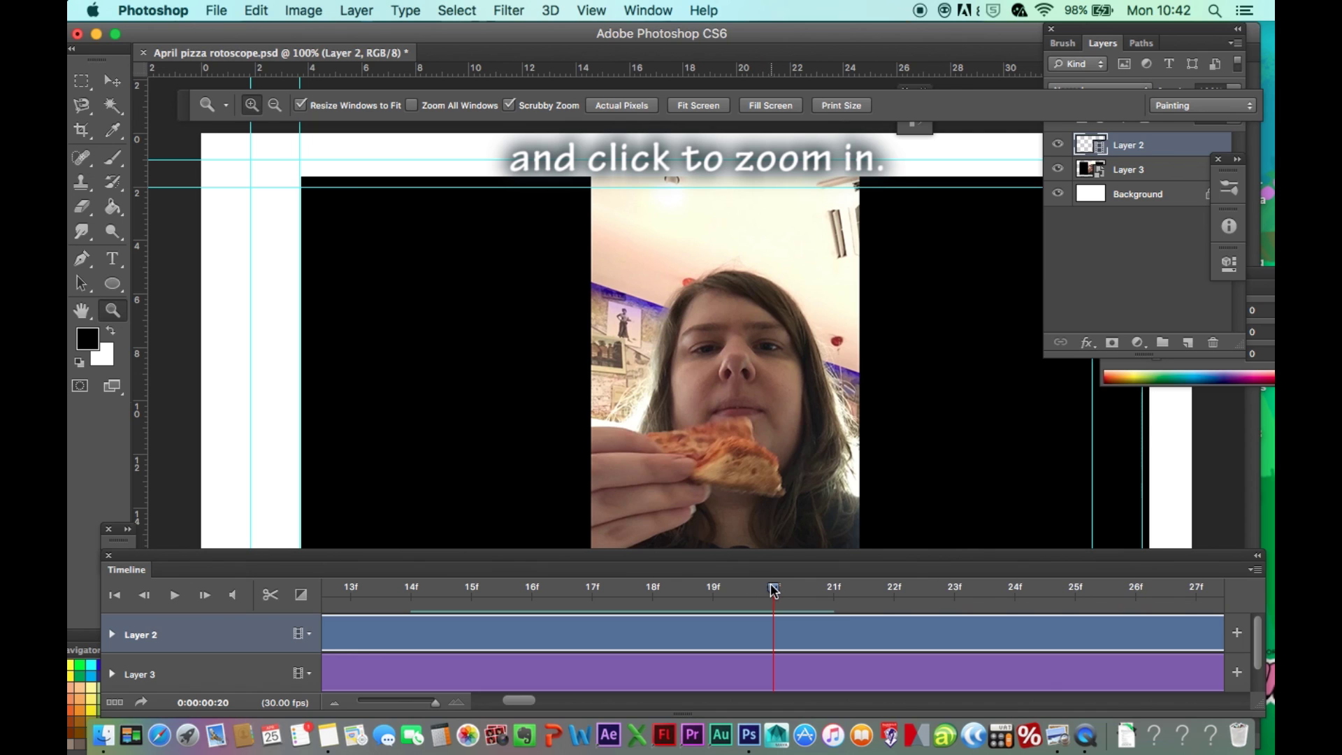
# Step: Go to frame 19 and sample the dark green of the hand's outline as the foreground colour
pyautogui.moveTo(773, 590); pyautogui.dragTo(731, 590)
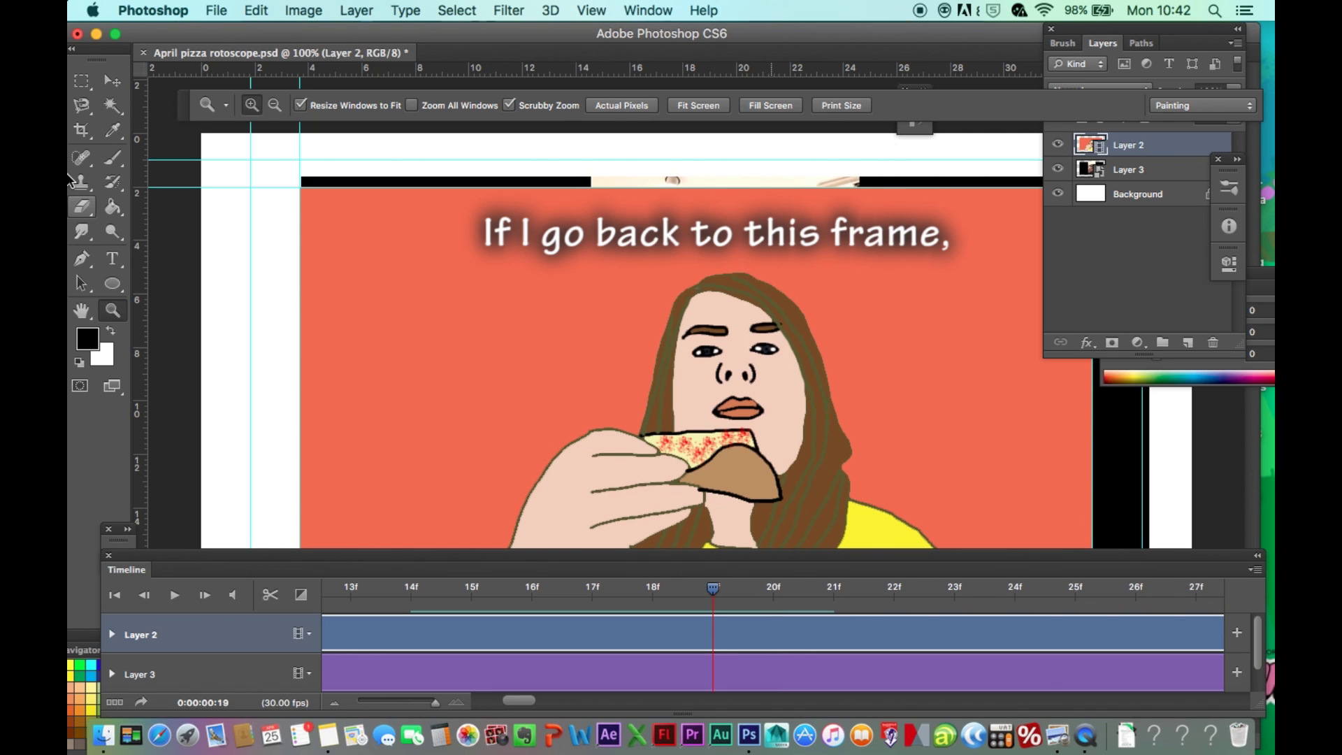
pyautogui.click(115, 130)
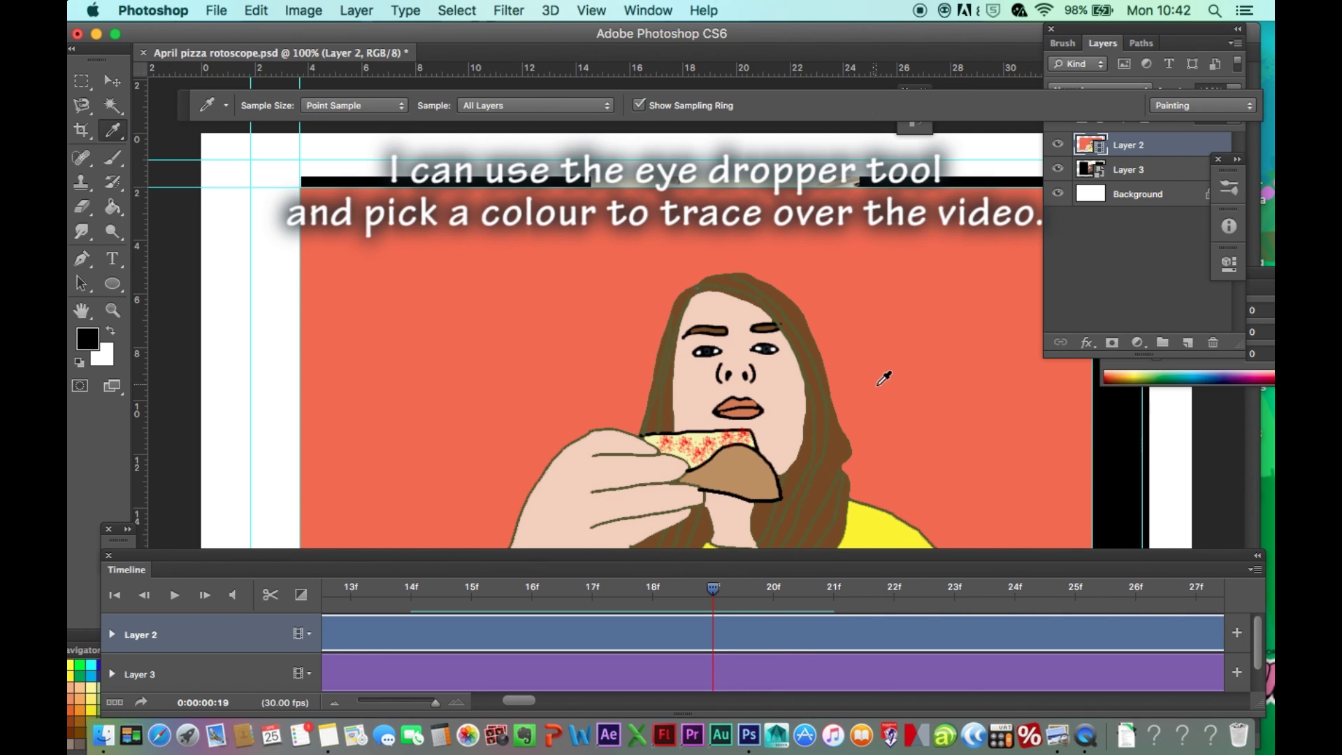
pyautogui.click(662, 447)
pyautogui.moveTo(663, 447); pyautogui.dragTo(666, 432)
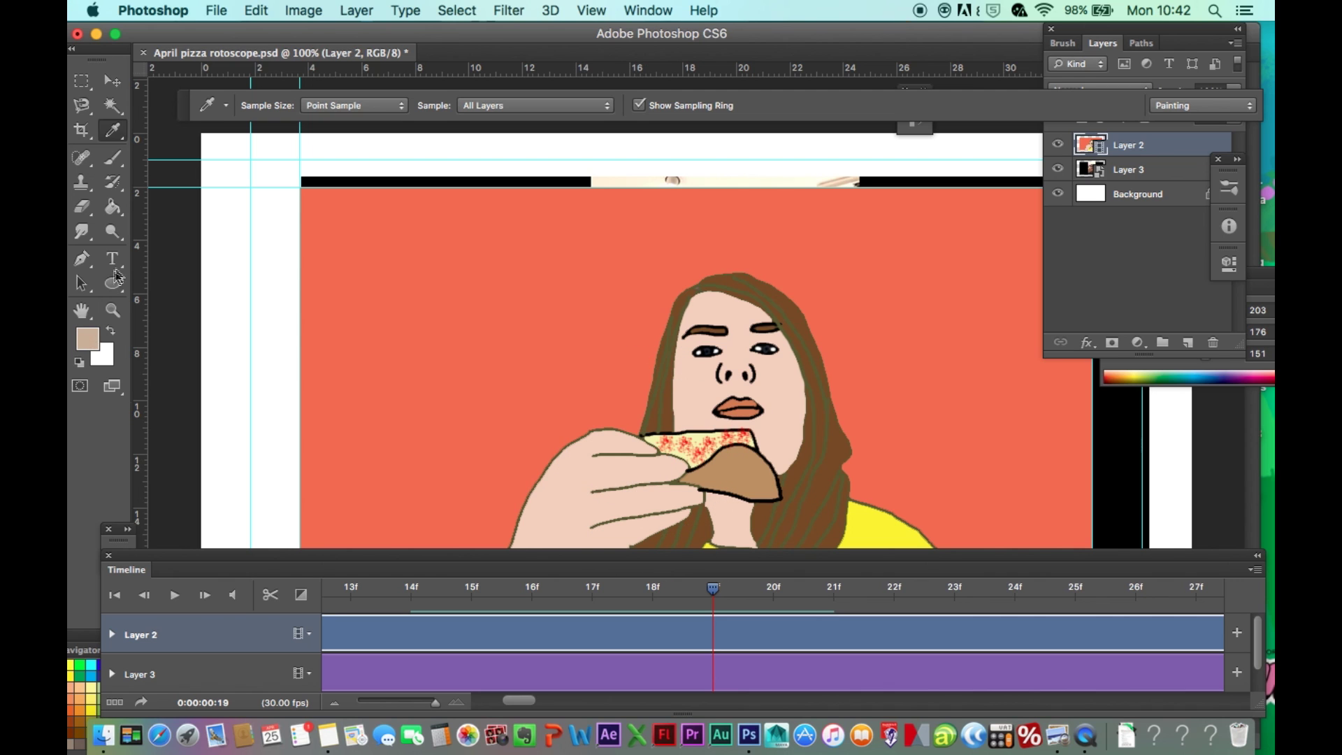
pyautogui.click(112, 310)
pyautogui.click(643, 450)
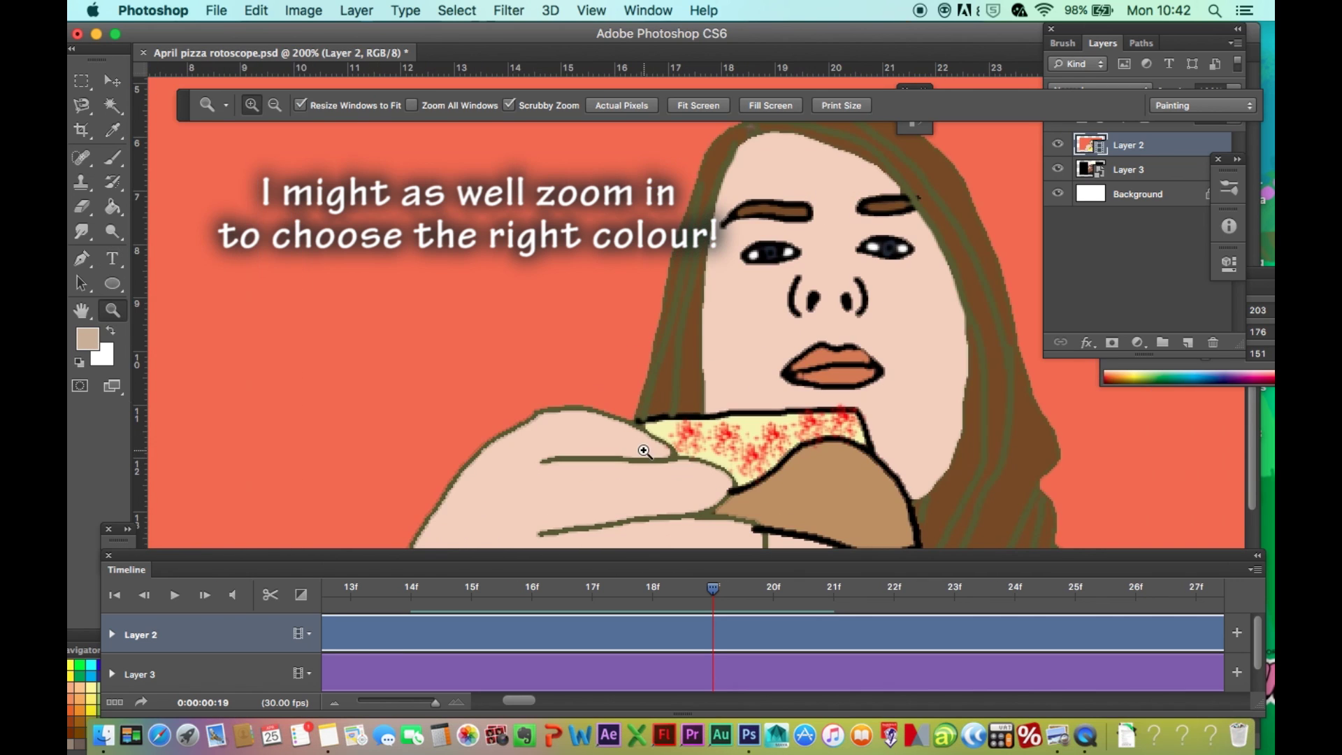
pyautogui.click(643, 450)
pyautogui.click(112, 130)
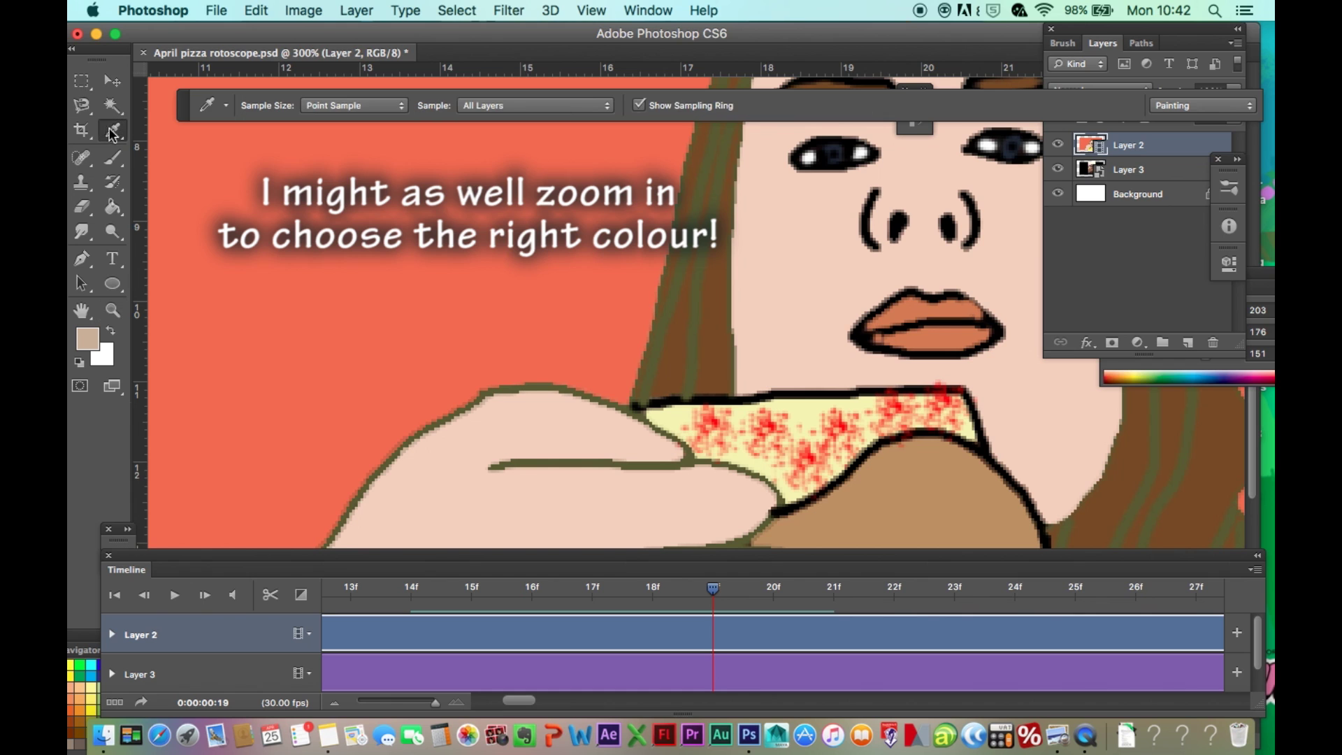
pyautogui.click(658, 466)
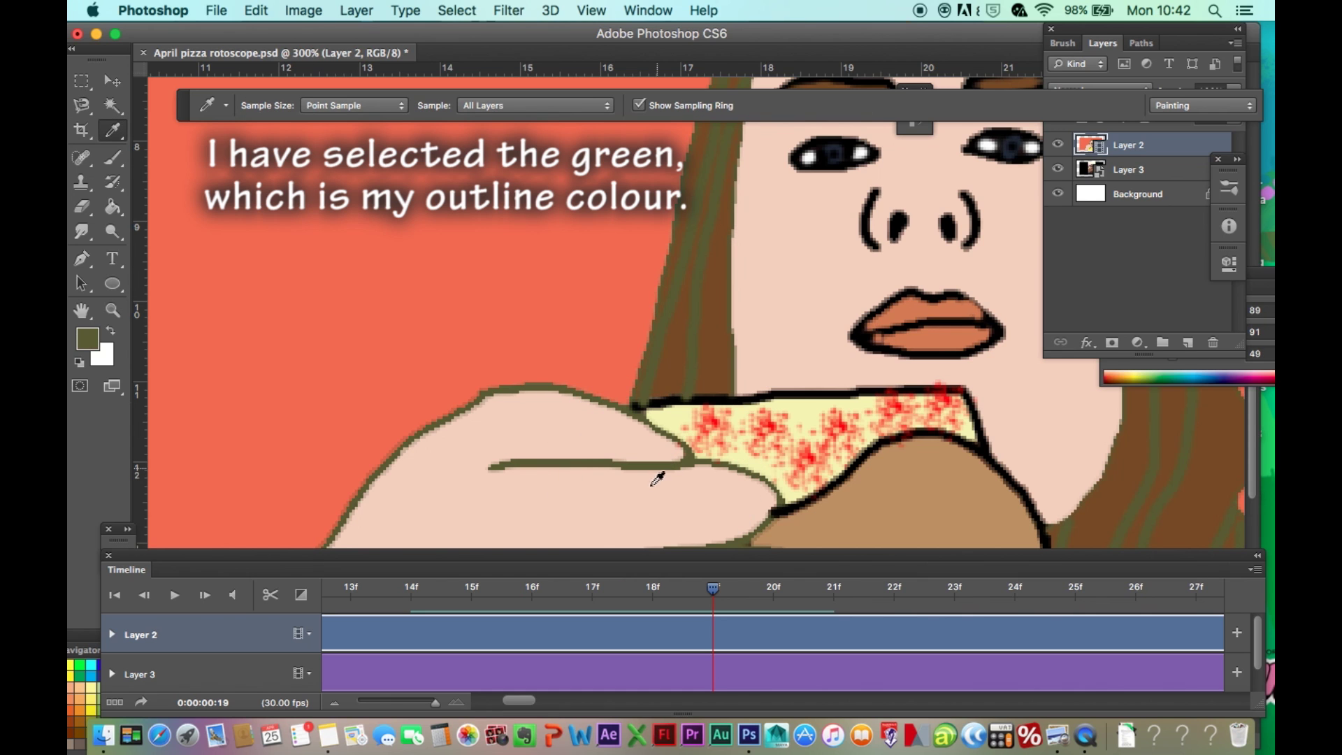
# Step: On frame 20 of Layer 2, brush a green outline along the outer hair, from the pizza over the head and down the other side
pyautogui.press('super+minus')
pyautogui.press('super+minus')
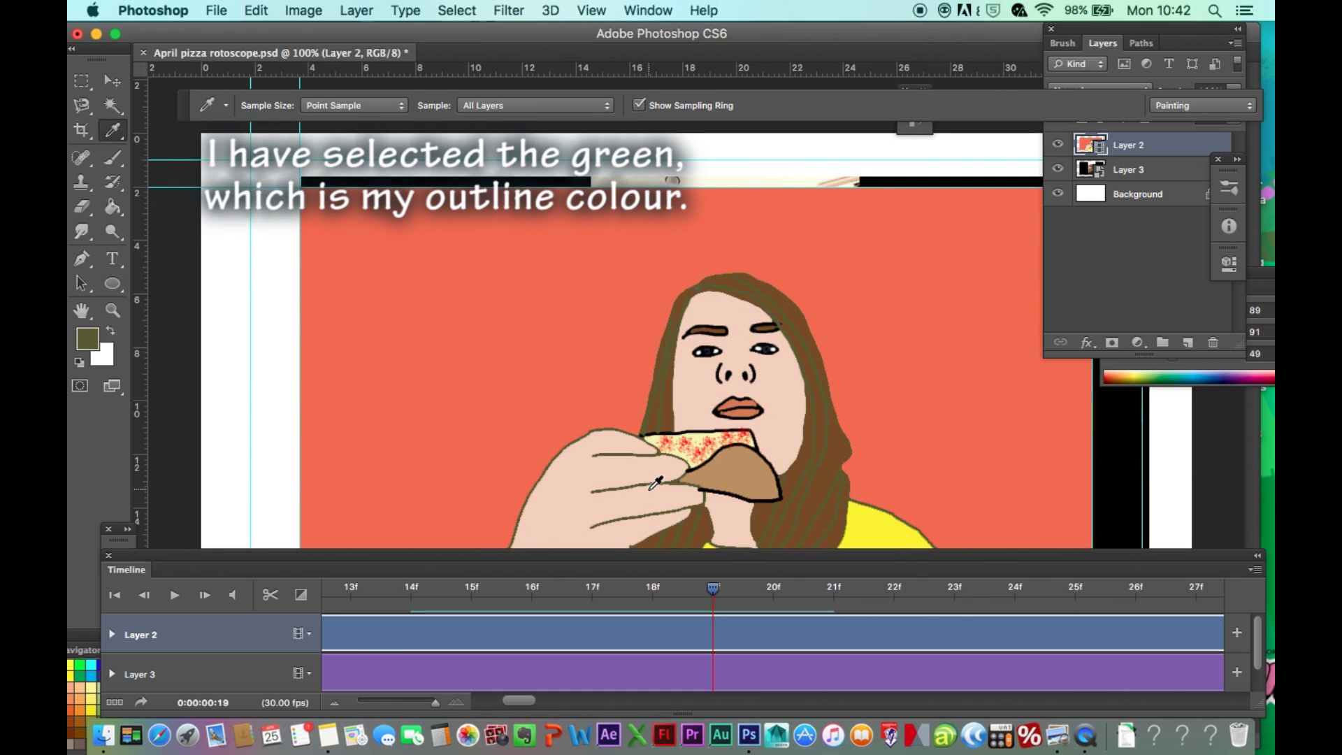
pyautogui.moveTo(714, 587); pyautogui.dragTo(773, 588)
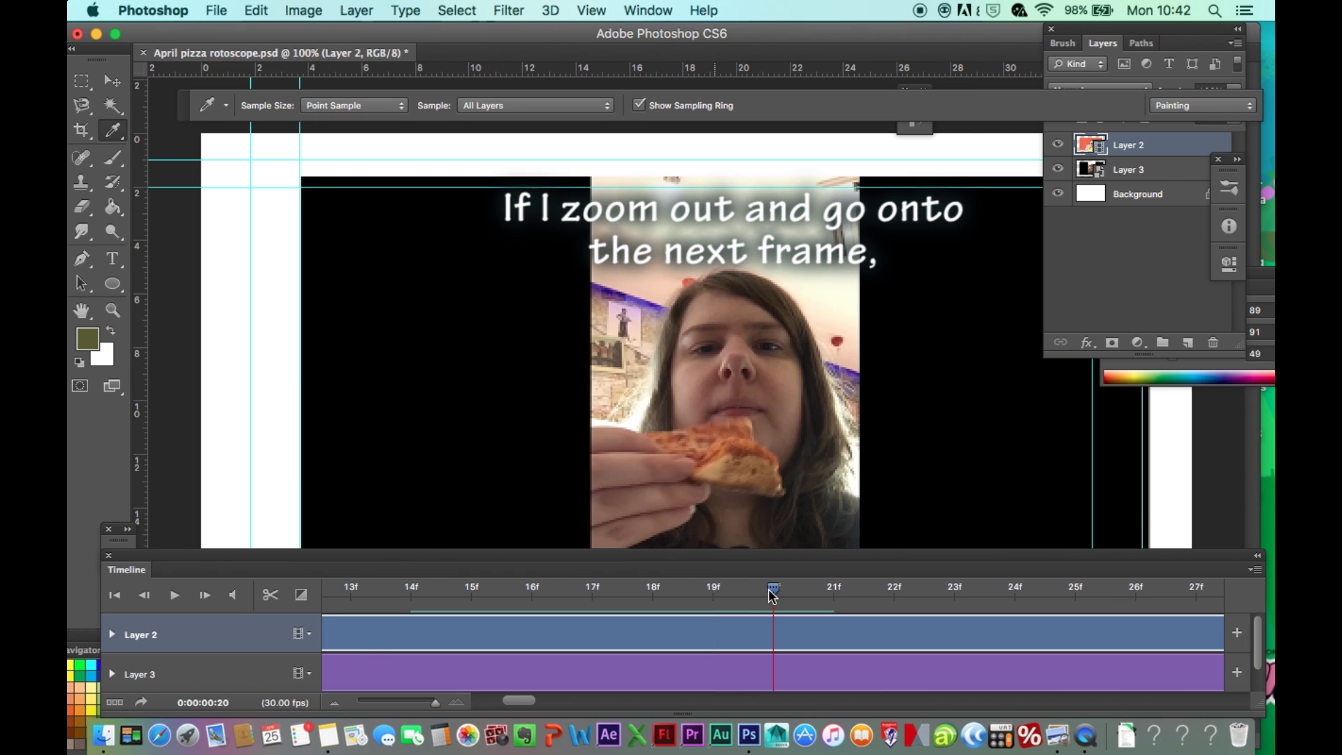
pyautogui.click(113, 309)
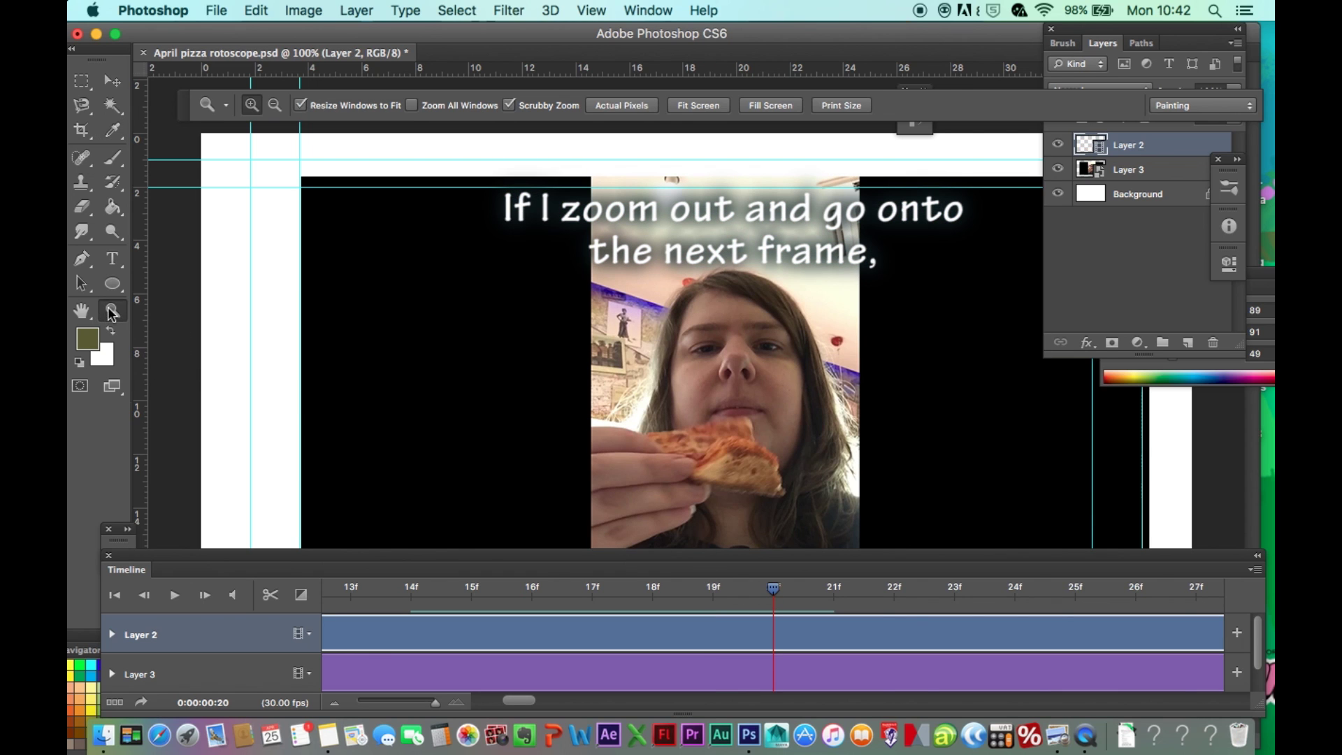
pyautogui.click(786, 427)
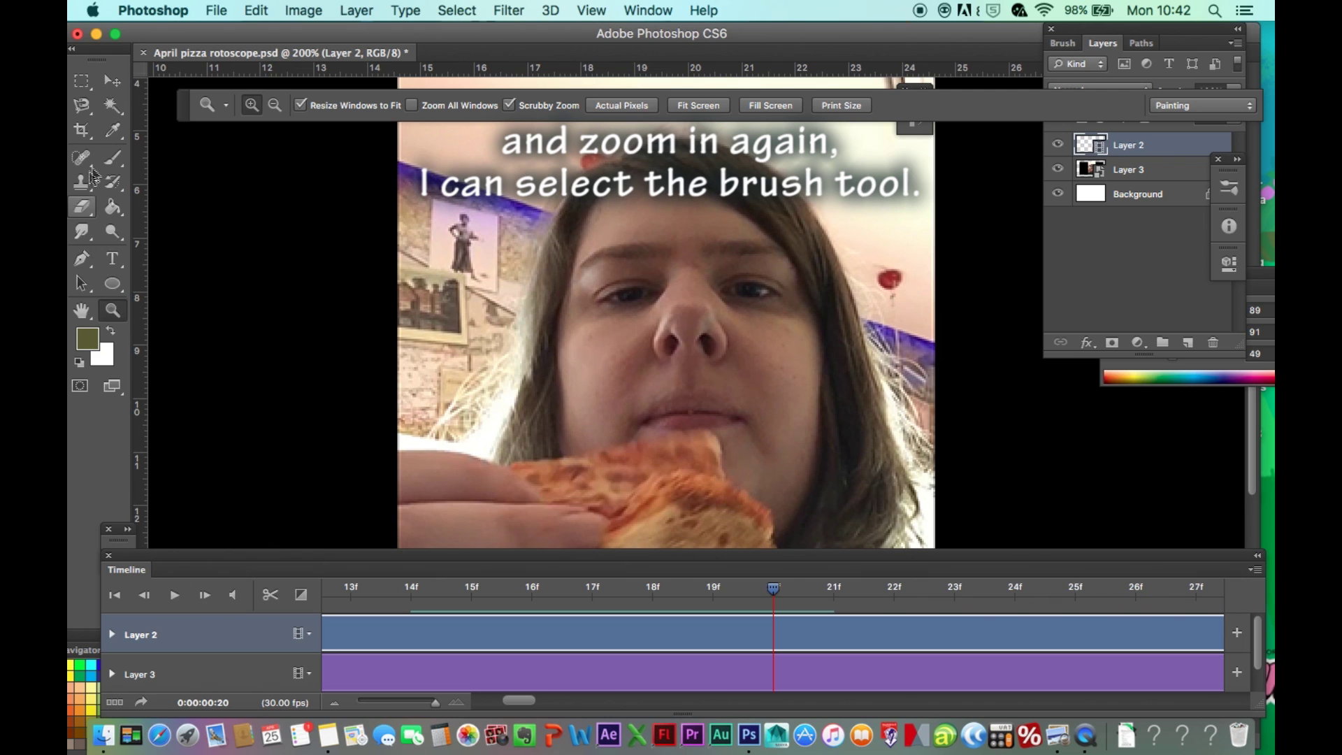
pyautogui.click(114, 160)
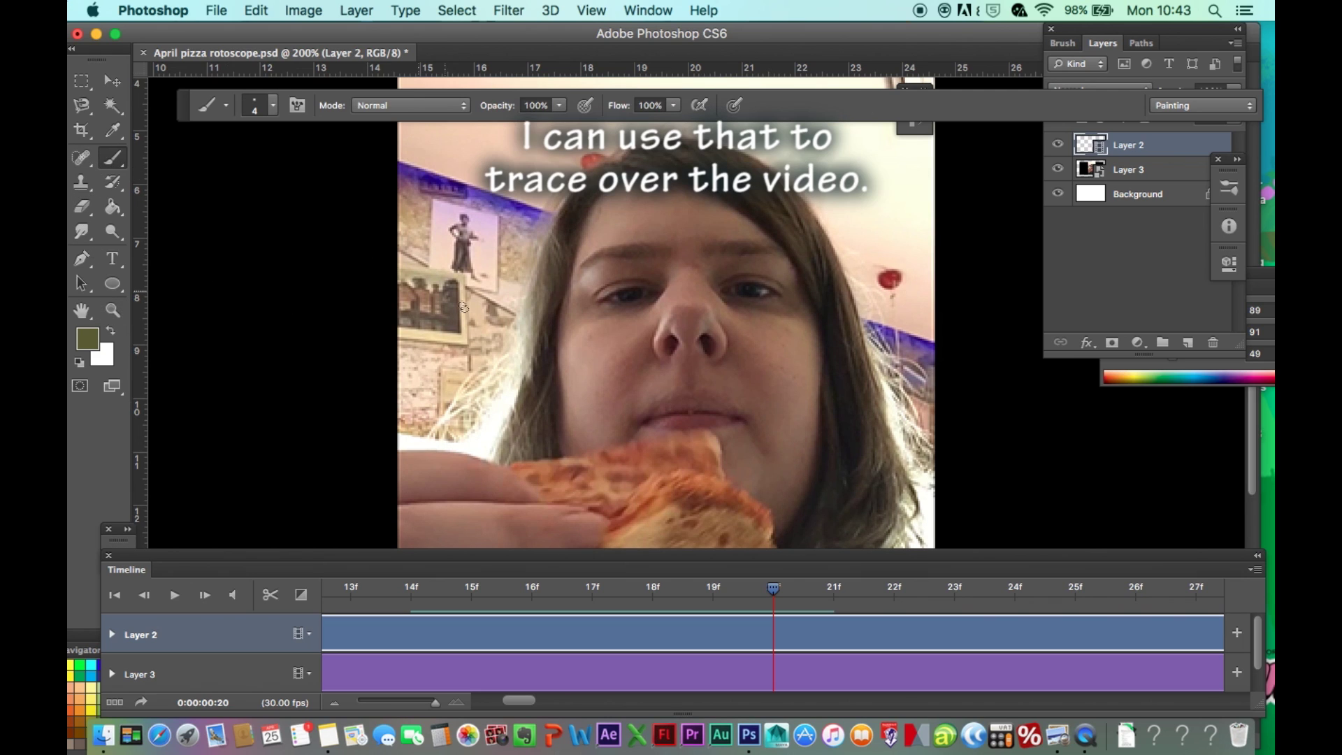
pyautogui.moveTo(494, 463); pyautogui.dragTo(505, 442)
pyautogui.moveTo(526, 380)
pyautogui.mouseDown()
pyautogui.moveTo(557, 211)
pyautogui.moveTo(606, 156)
pyautogui.mouseUp()
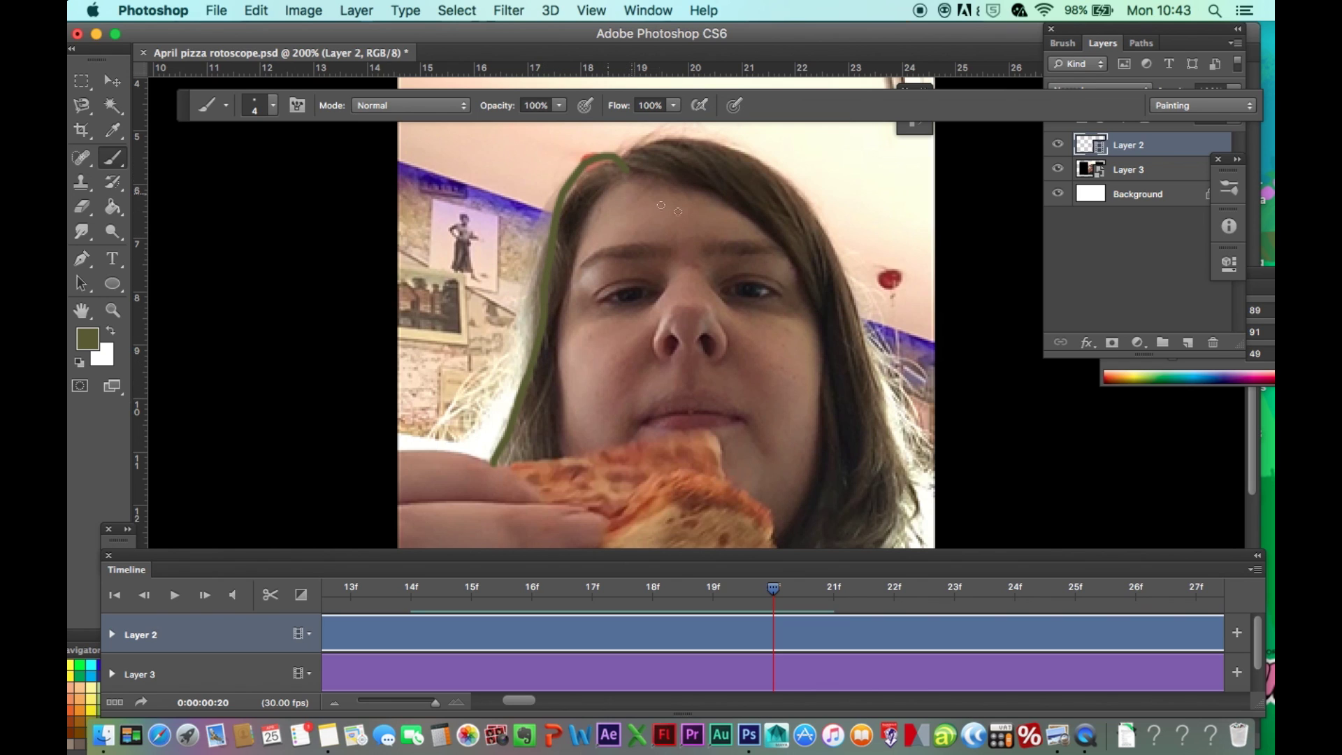
pyautogui.moveTo(628, 151)
pyautogui.mouseDown()
pyautogui.moveTo(713, 145)
pyautogui.moveTo(797, 184)
pyautogui.moveTo(881, 365)
pyautogui.mouseUp()
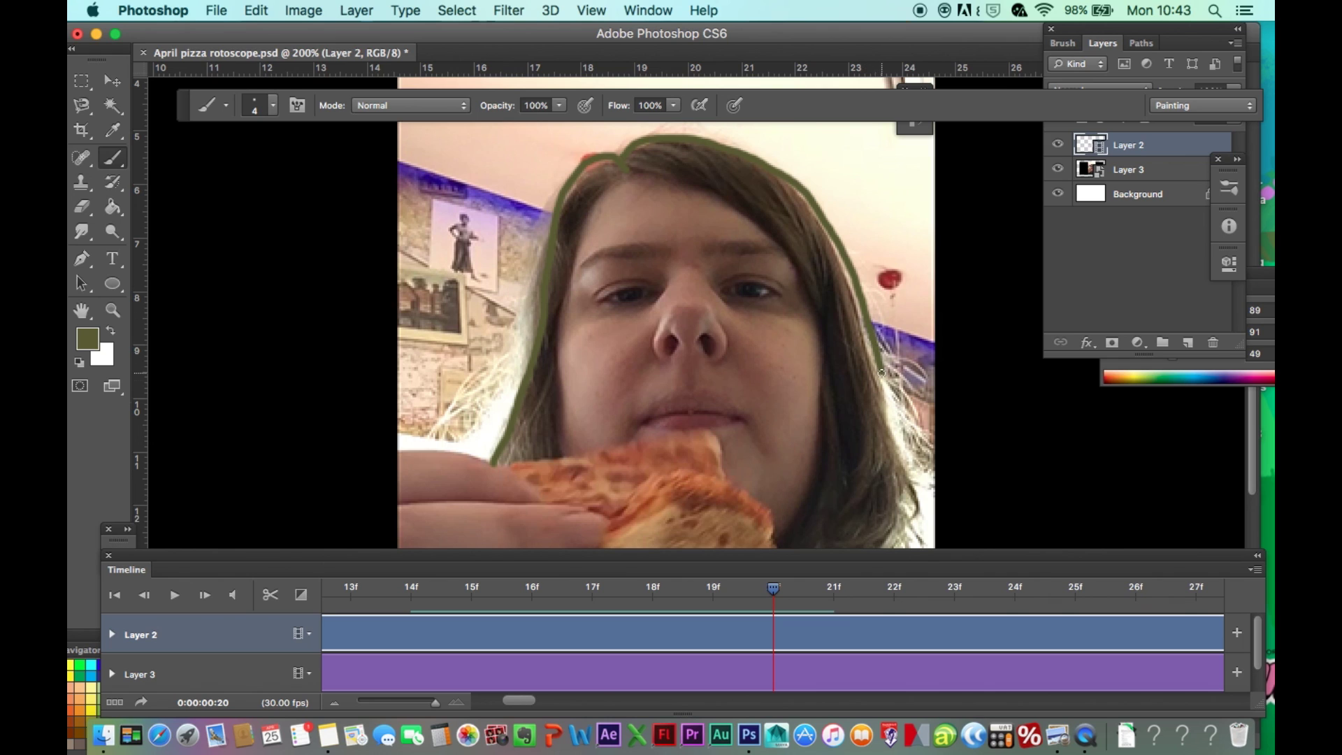
# Step: Erase both side stretches of the outer hair outline, keeping the part over the top of the head
pyautogui.click(82, 208)
pyautogui.moveTo(525, 328)
pyautogui.mouseDown()
pyautogui.moveTo(521, 395)
pyautogui.moveTo(575, 178)
pyautogui.moveTo(608, 143)
pyautogui.moveTo(607, 162)
pyautogui.mouseUp()
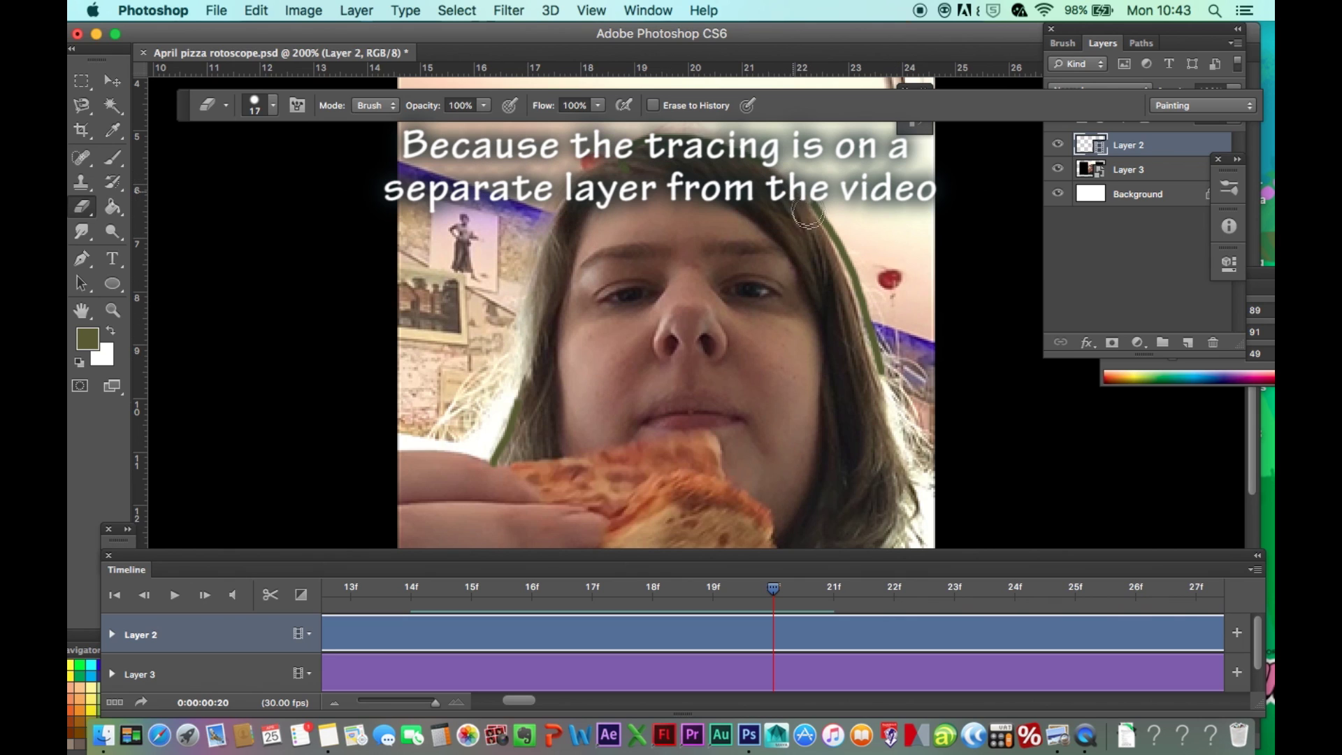
pyautogui.moveTo(808, 214)
pyautogui.mouseDown()
pyautogui.moveTo(873, 328)
pyautogui.moveTo(888, 387)
pyautogui.mouseUp()
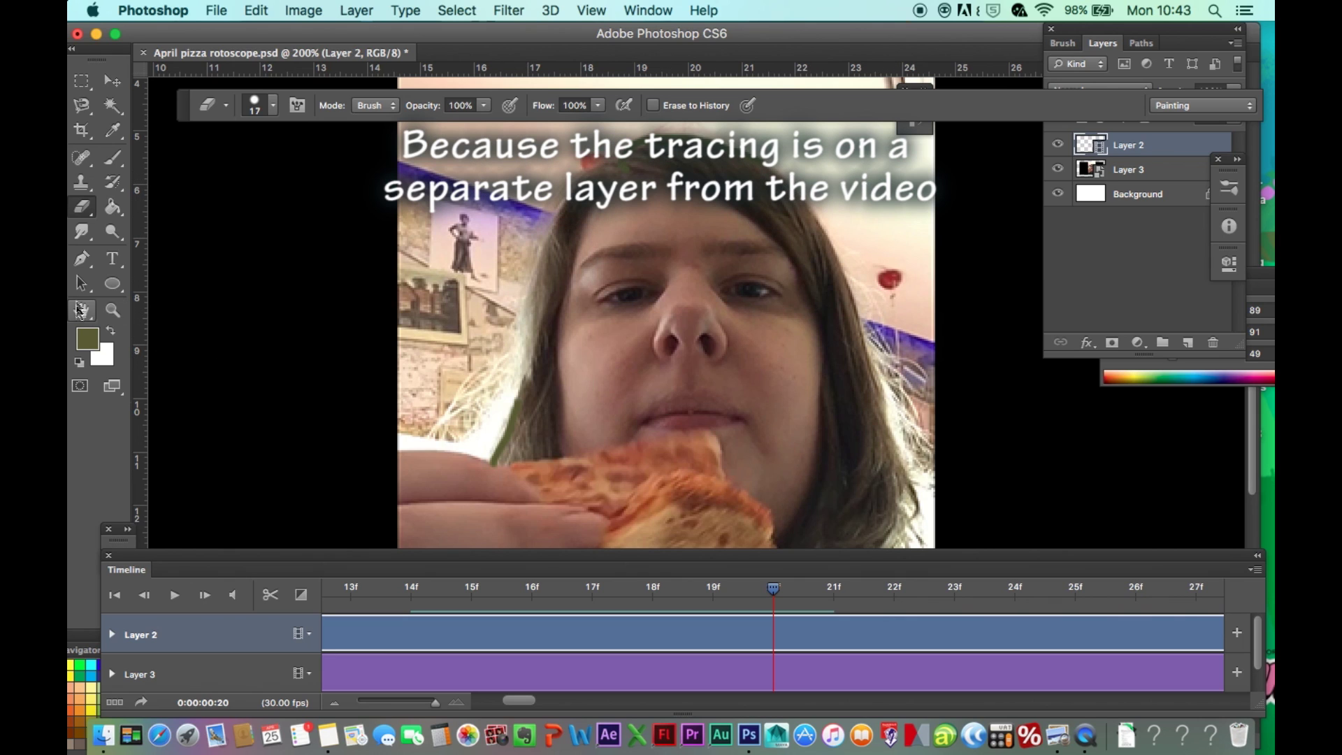
# Step: Retrace the outer hair outline on the pizza-hand side, erasing and redrawing its middle stretch along the hair edge
pyautogui.click(114, 158)
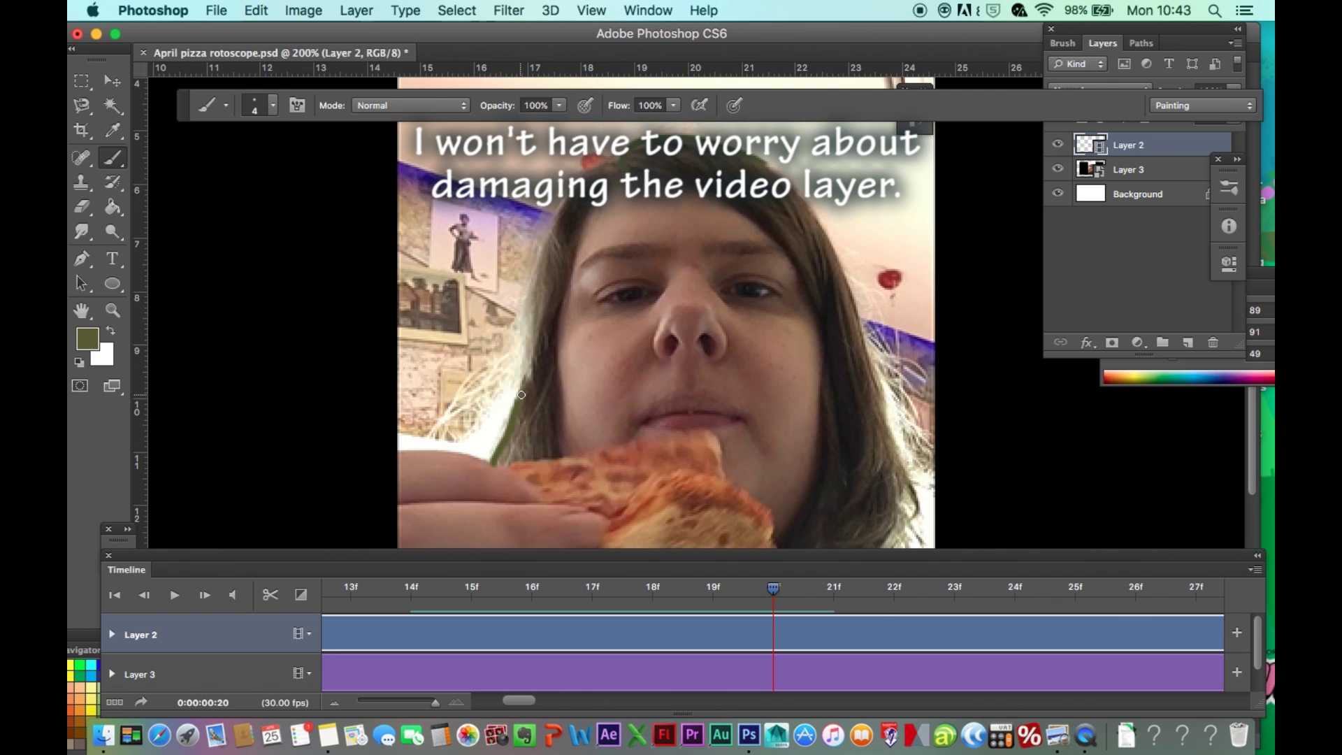
pyautogui.moveTo(527, 375)
pyautogui.mouseDown()
pyautogui.moveTo(529, 270)
pyautogui.moveTo(568, 202)
pyautogui.mouseUp()
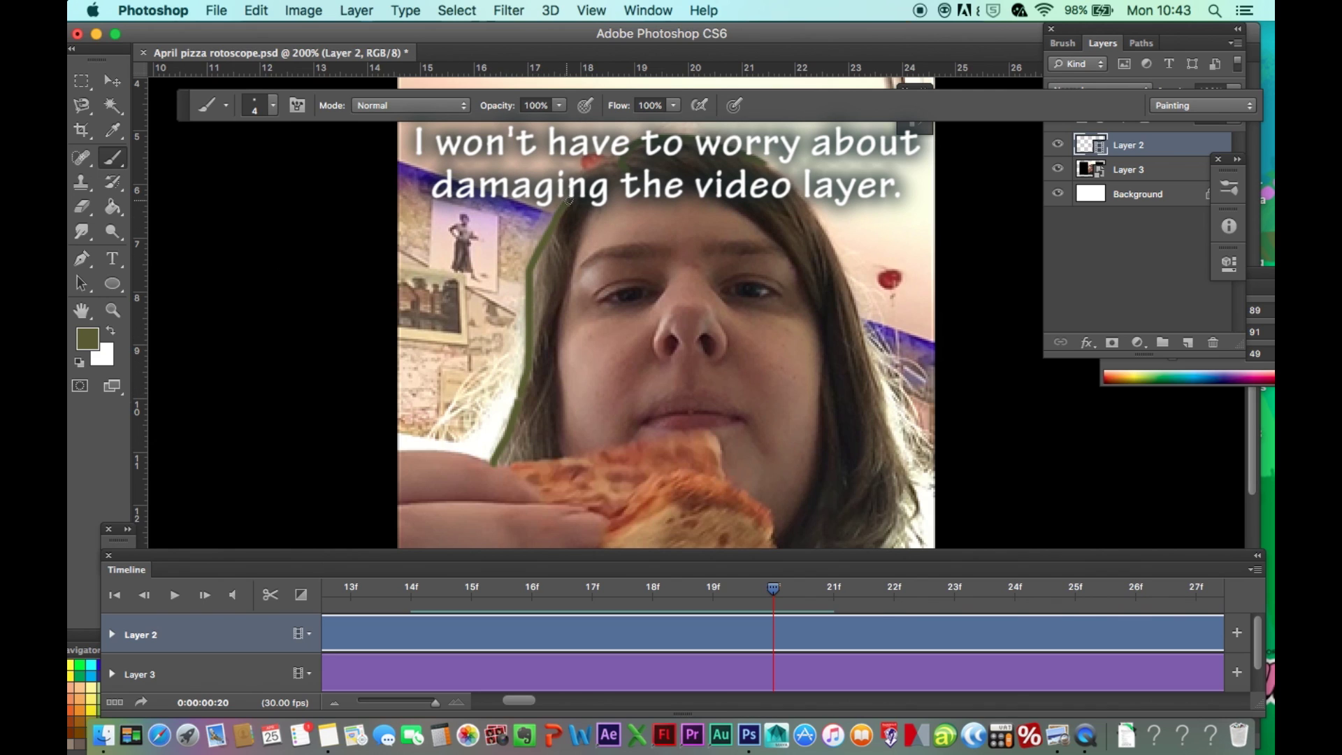
pyautogui.click(82, 207)
pyautogui.moveTo(549, 241); pyautogui.dragTo(533, 333)
pyautogui.click(113, 159)
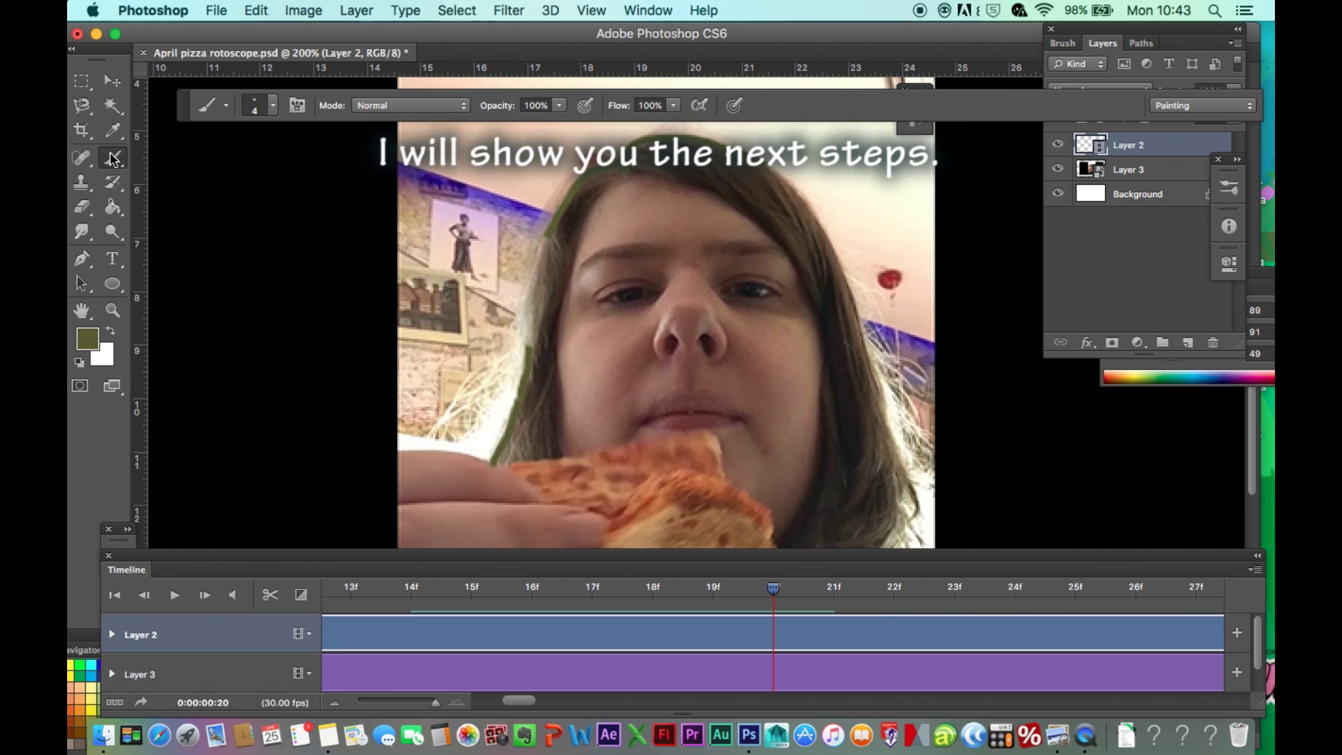
pyautogui.moveTo(530, 347); pyautogui.dragTo(549, 244)
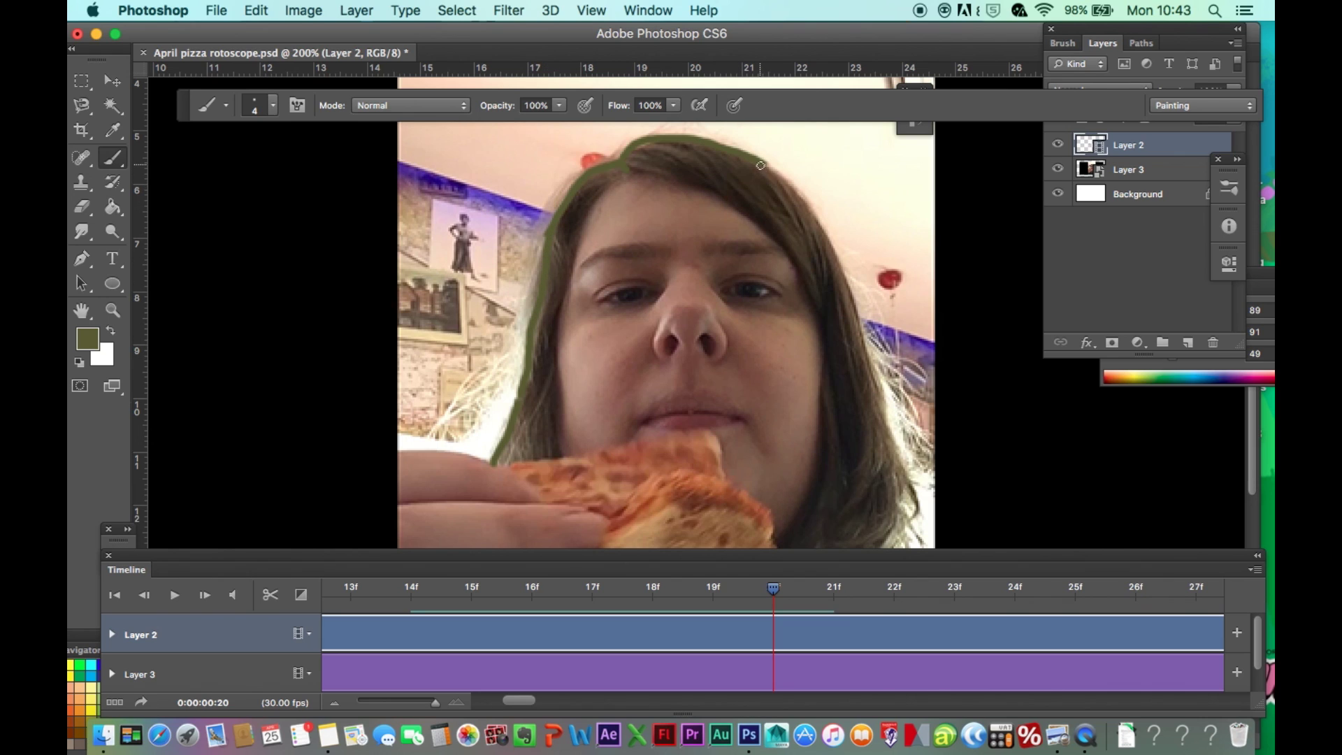
# Step: Retrace the outer hair outline on the side away from the hand, from the crown down to the shoulder
pyautogui.moveTo(778, 173)
pyautogui.mouseDown()
pyautogui.moveTo(854, 294)
pyautogui.moveTo(904, 469)
pyautogui.mouseUp()
pyautogui.scroll(-5, 904, 468)
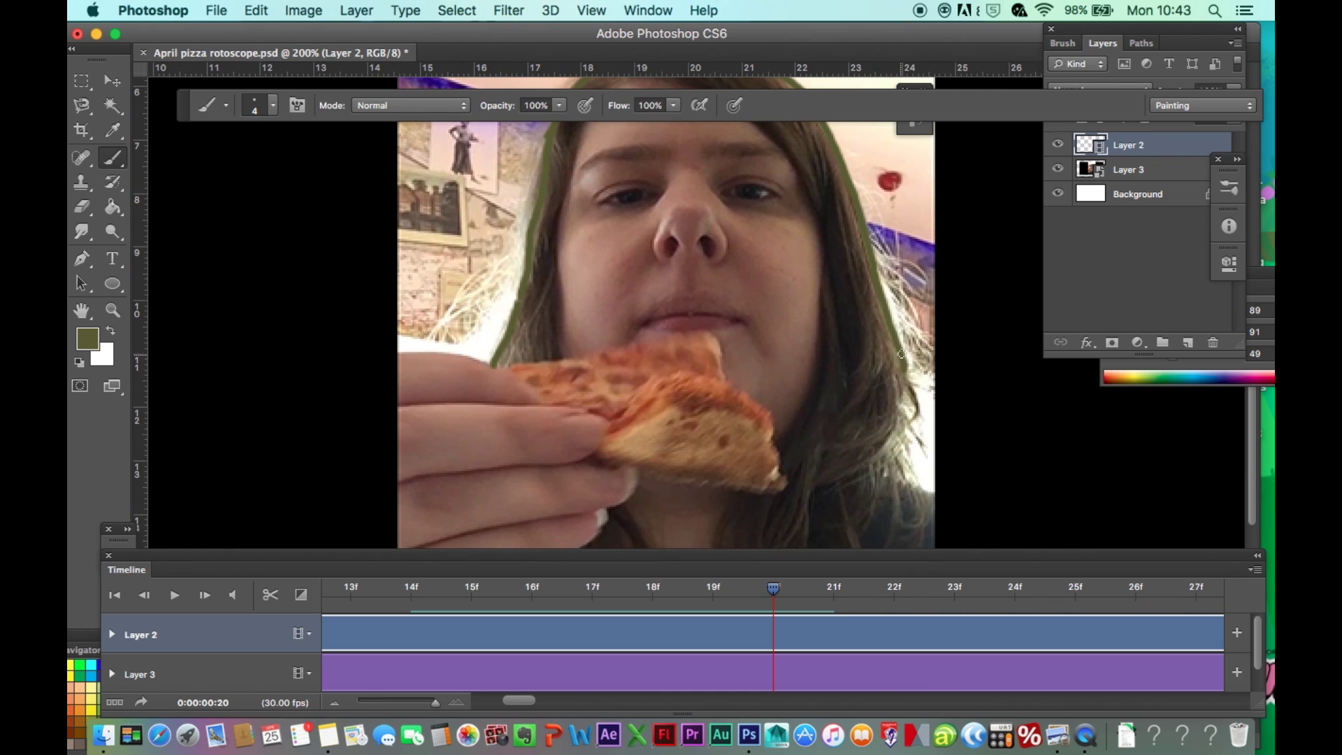
pyautogui.moveTo(909, 385)
pyautogui.mouseDown()
pyautogui.moveTo(900, 465)
pyautogui.moveTo(921, 503)
pyautogui.mouseUp()
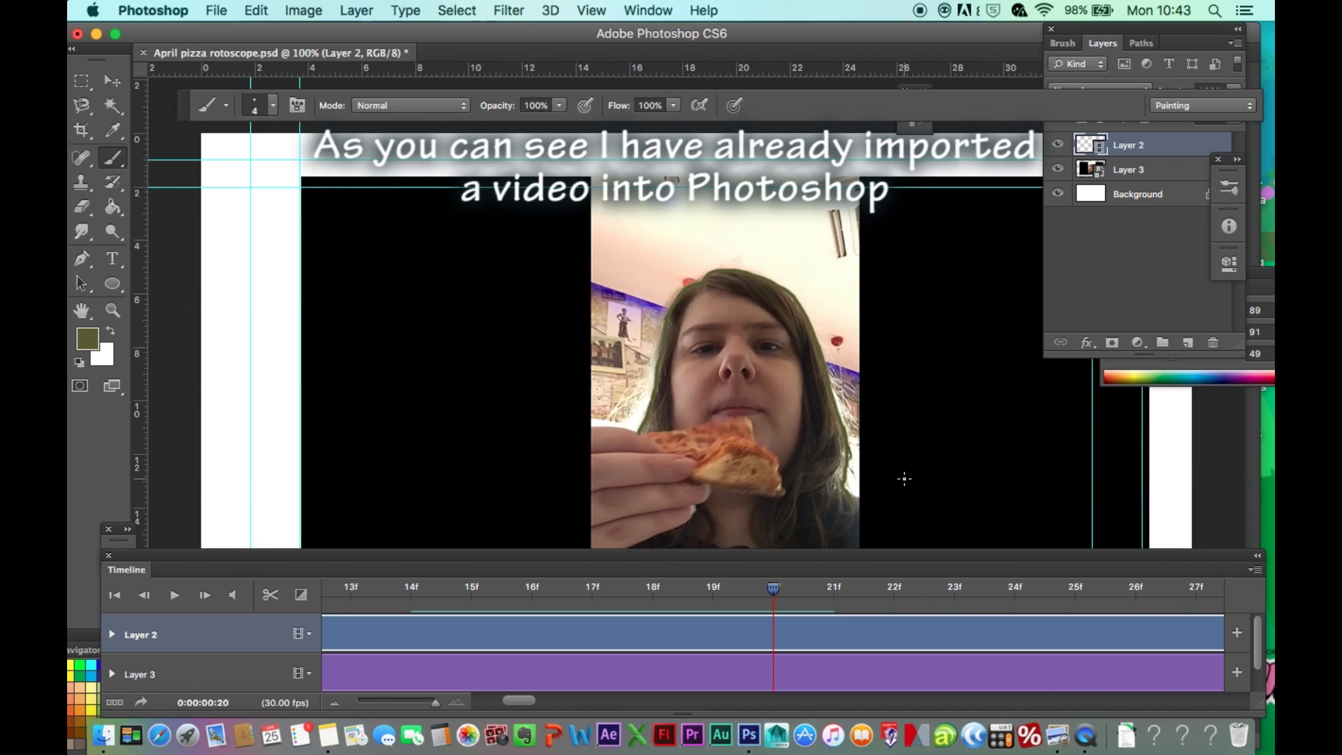
# Step: Lower the Timeline panel and trace the jagged hair ends over the shoulder, continuing up along the inner hairline around the face
pyautogui.moveTo(842, 565); pyautogui.dragTo(851, 599)
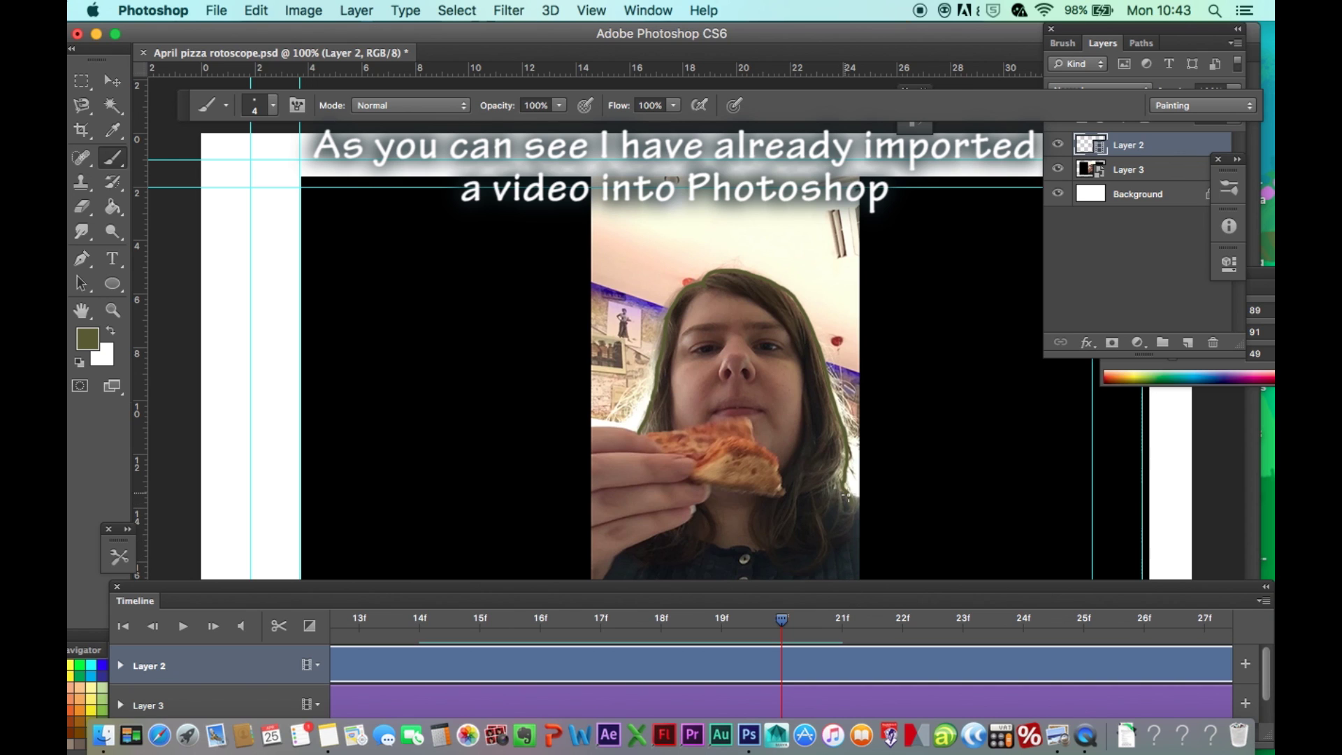
pyautogui.moveTo(853, 506)
pyautogui.mouseDown()
pyautogui.moveTo(844, 546)
pyautogui.moveTo(813, 565)
pyautogui.mouseUp()
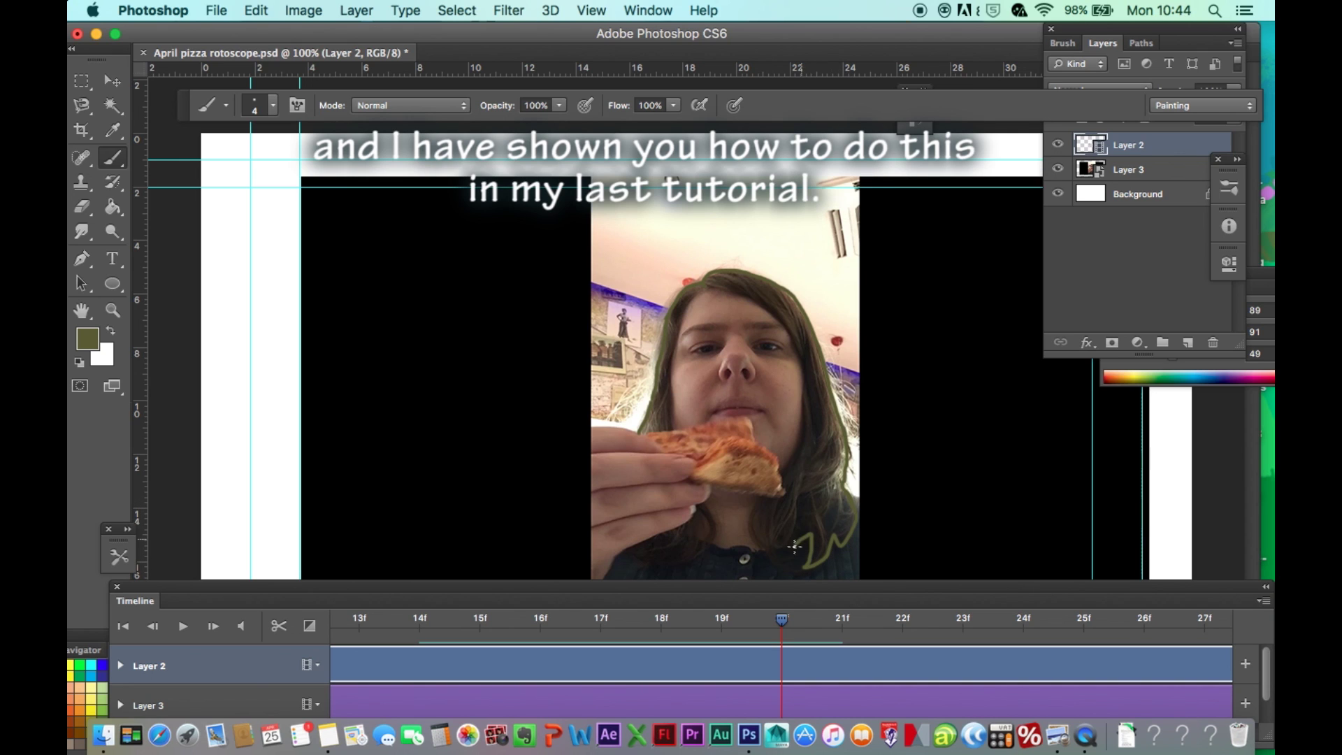
pyautogui.moveTo(764, 546); pyautogui.dragTo(749, 528)
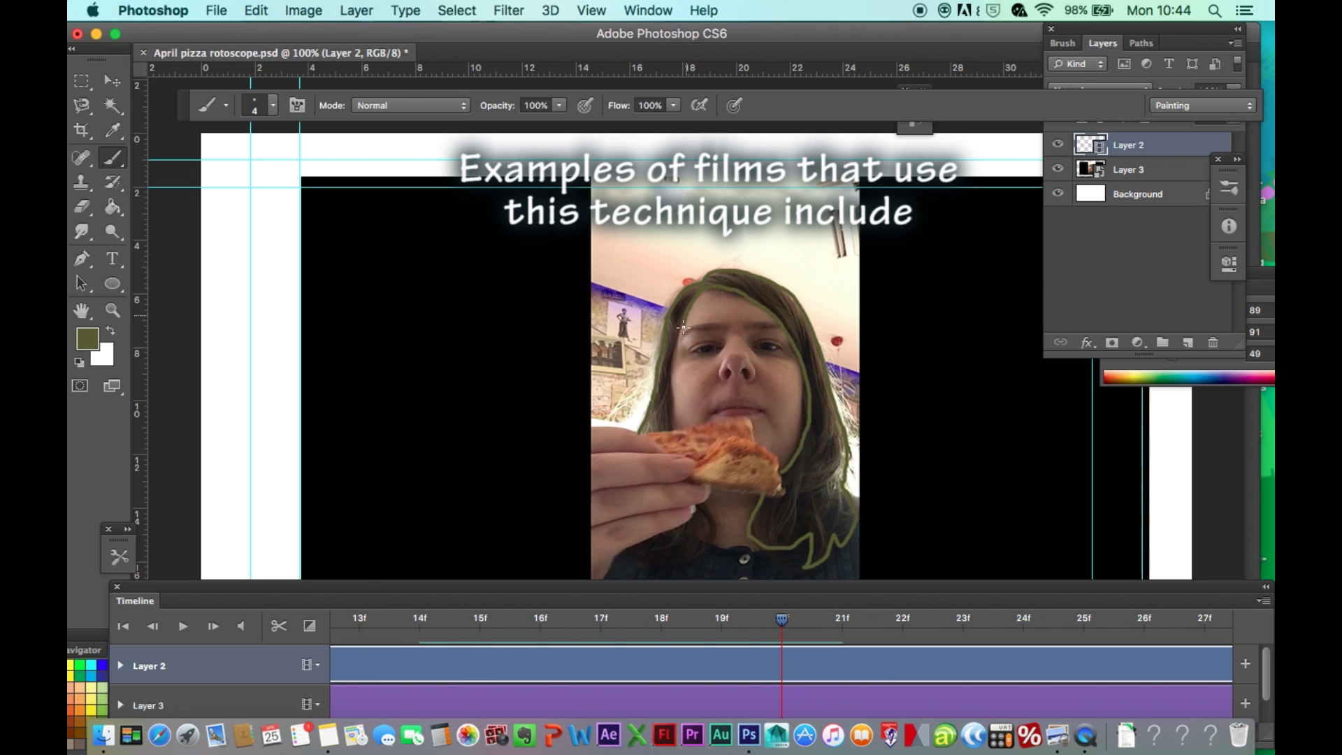
# Step: Erase the inner hairline beside the face on the pizza-hand side and redraw it from the forehead down to the pizza
pyautogui.press('z')
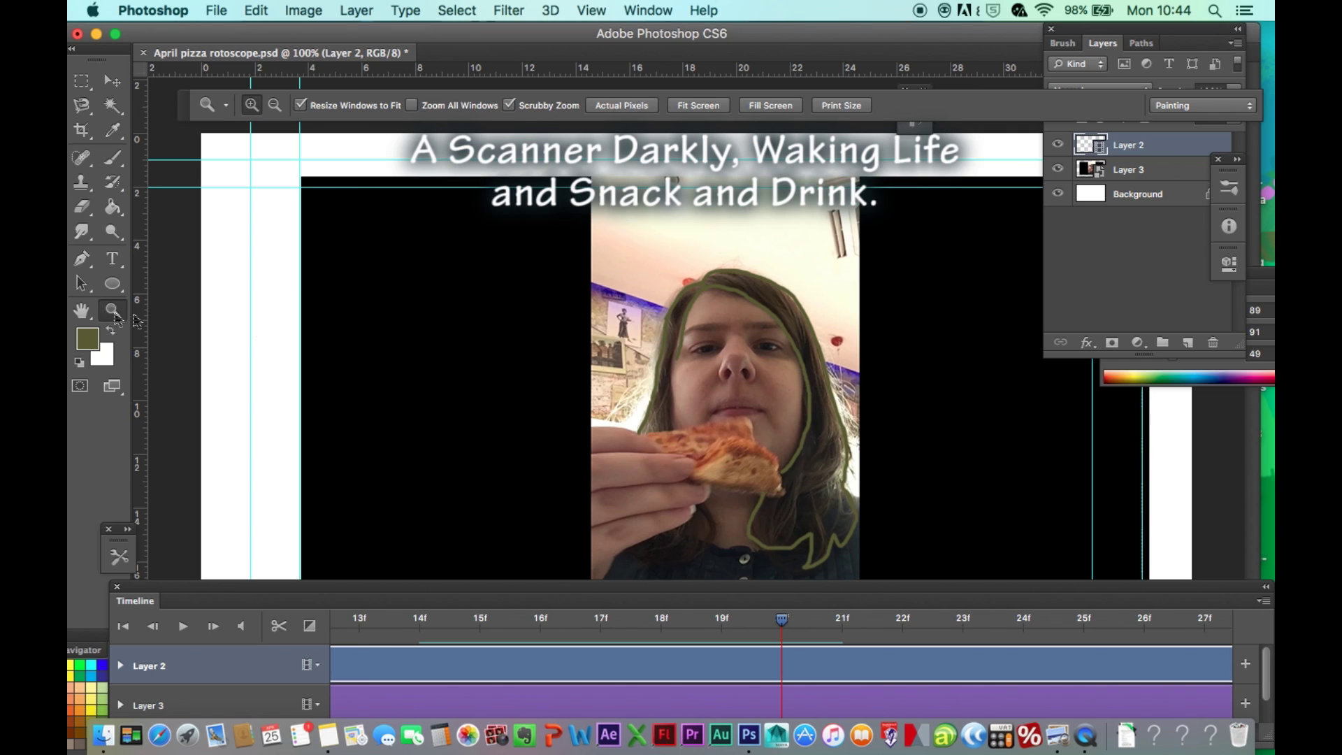
pyautogui.click(671, 360)
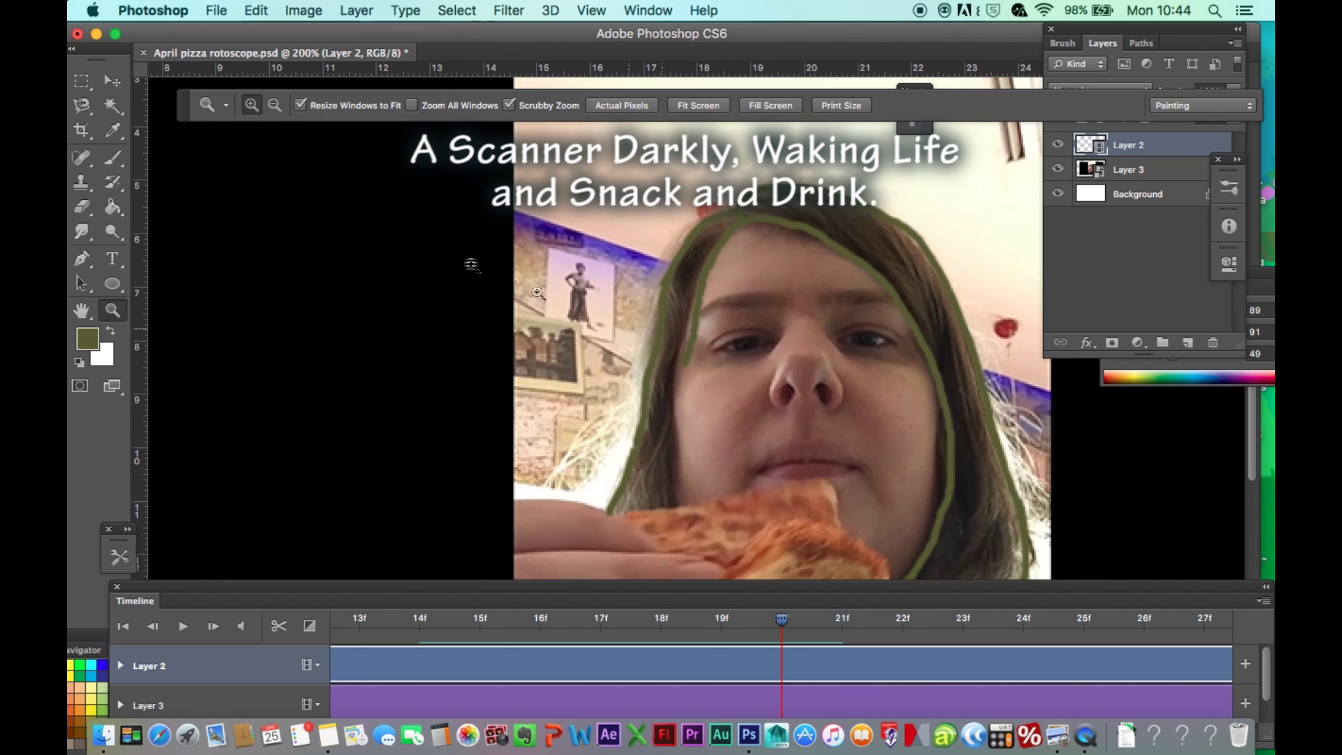
pyautogui.click(82, 207)
pyautogui.moveTo(711, 252); pyautogui.dragTo(685, 381)
pyautogui.click(113, 158)
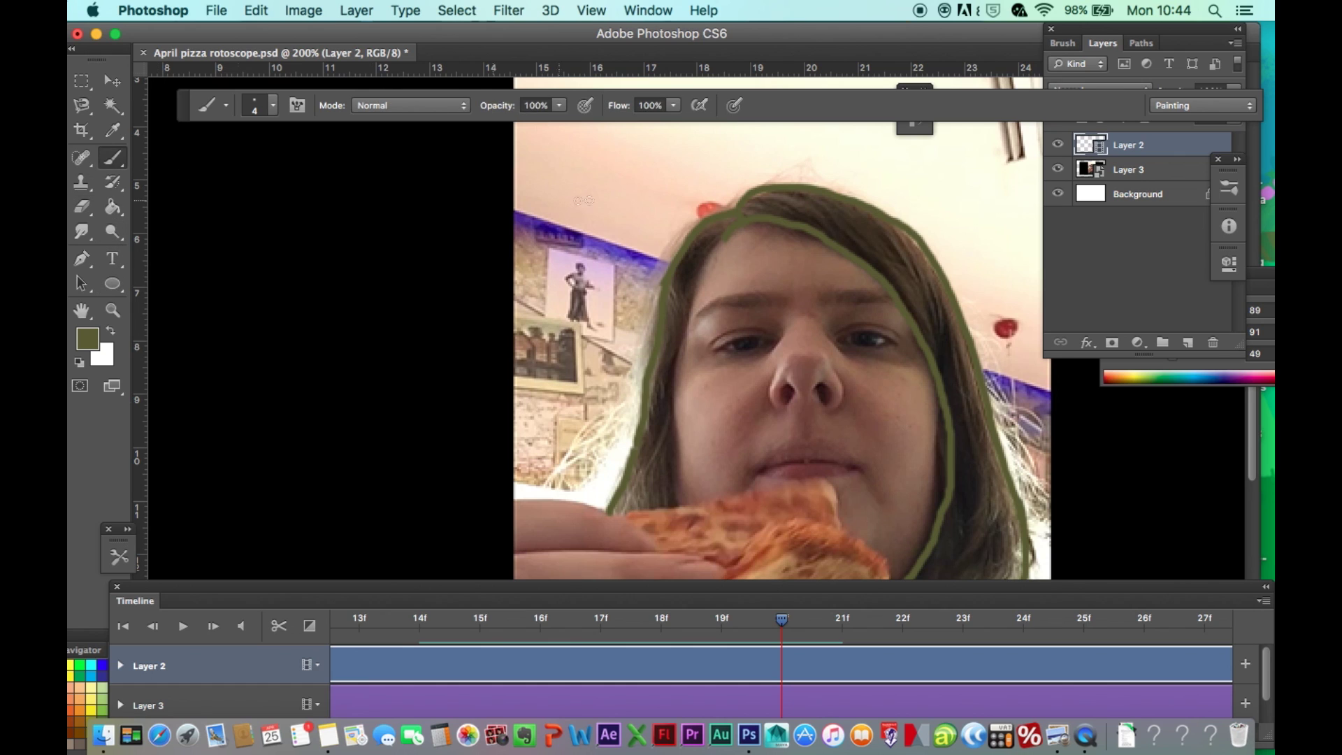
pyautogui.moveTo(722, 237)
pyautogui.mouseDown()
pyautogui.moveTo(686, 332)
pyautogui.moveTo(671, 495)
pyautogui.mouseUp()
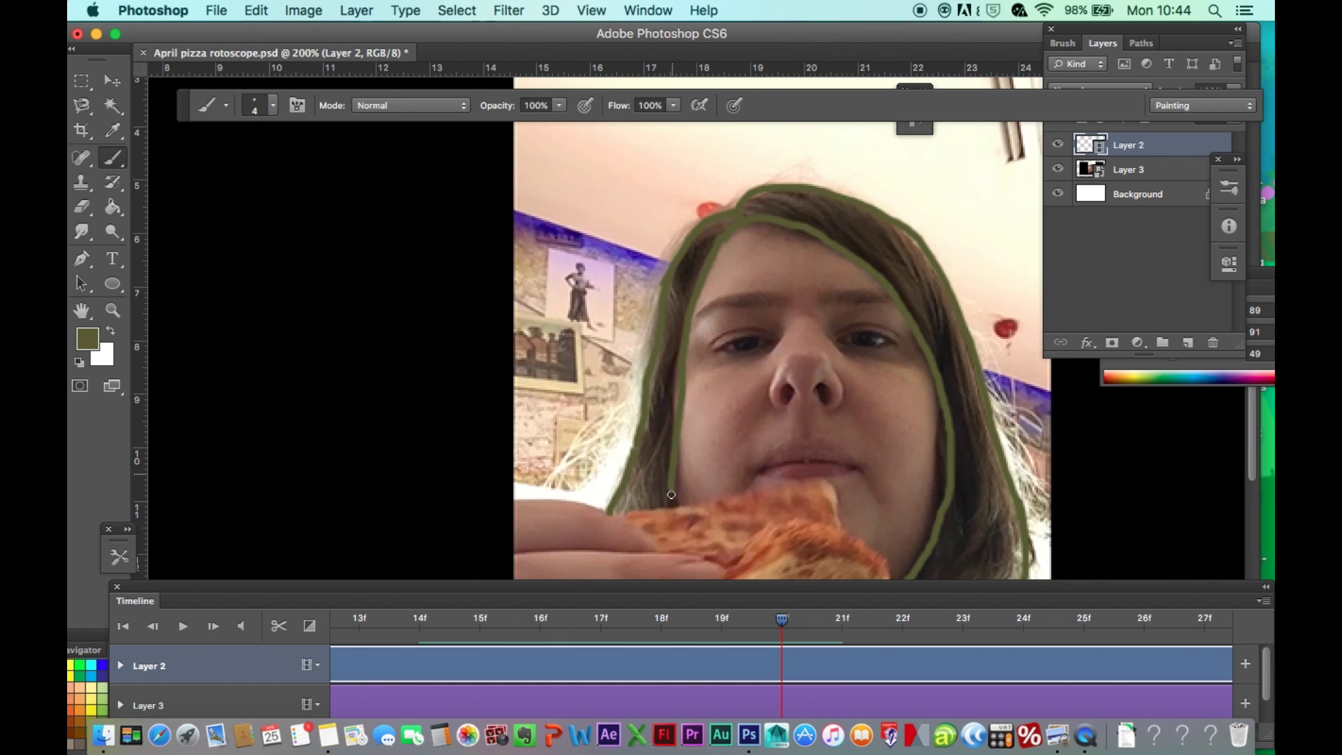
# Step: Outline the top finger holding the pizza out to the video's edge, and erase the line along the finger's underside
pyautogui.scroll(-5, 678, 478)
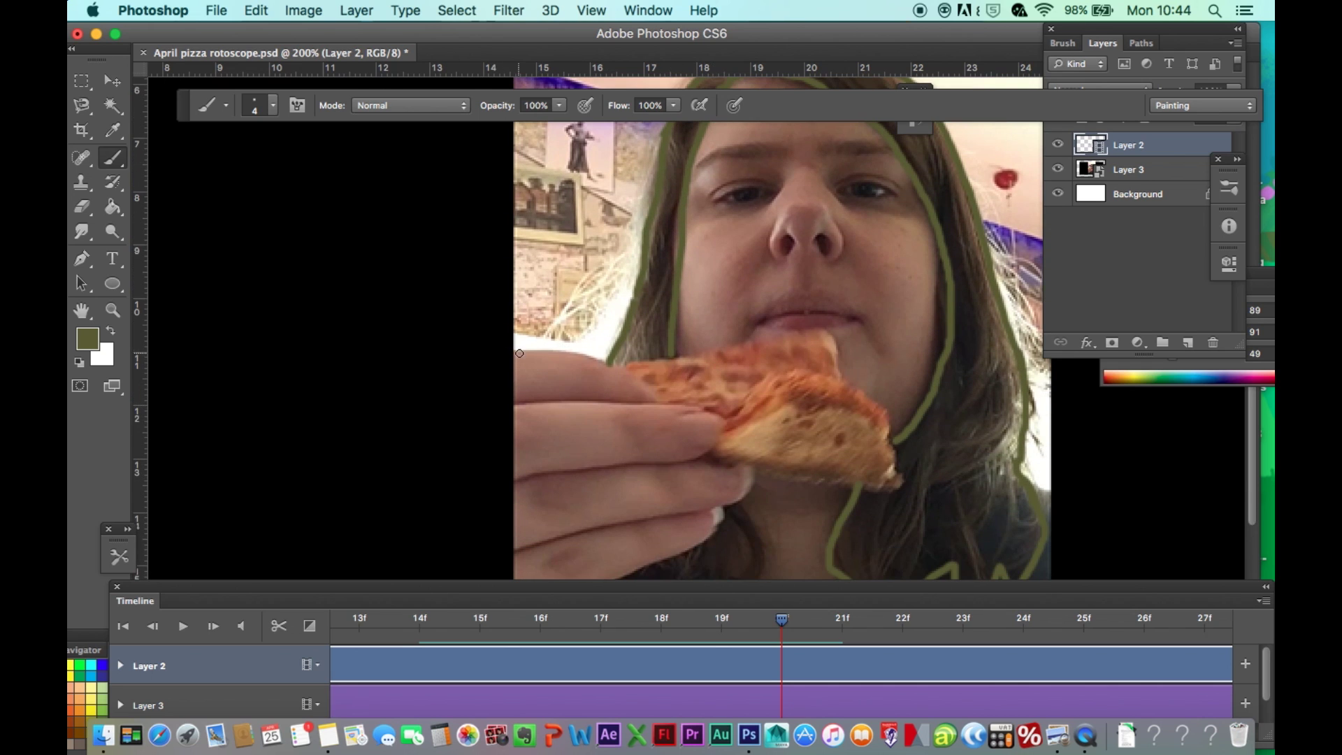
pyautogui.moveTo(517, 349)
pyautogui.mouseDown()
pyautogui.moveTo(604, 359)
pyautogui.moveTo(655, 395)
pyautogui.moveTo(512, 412)
pyautogui.mouseUp()
pyautogui.click(82, 209)
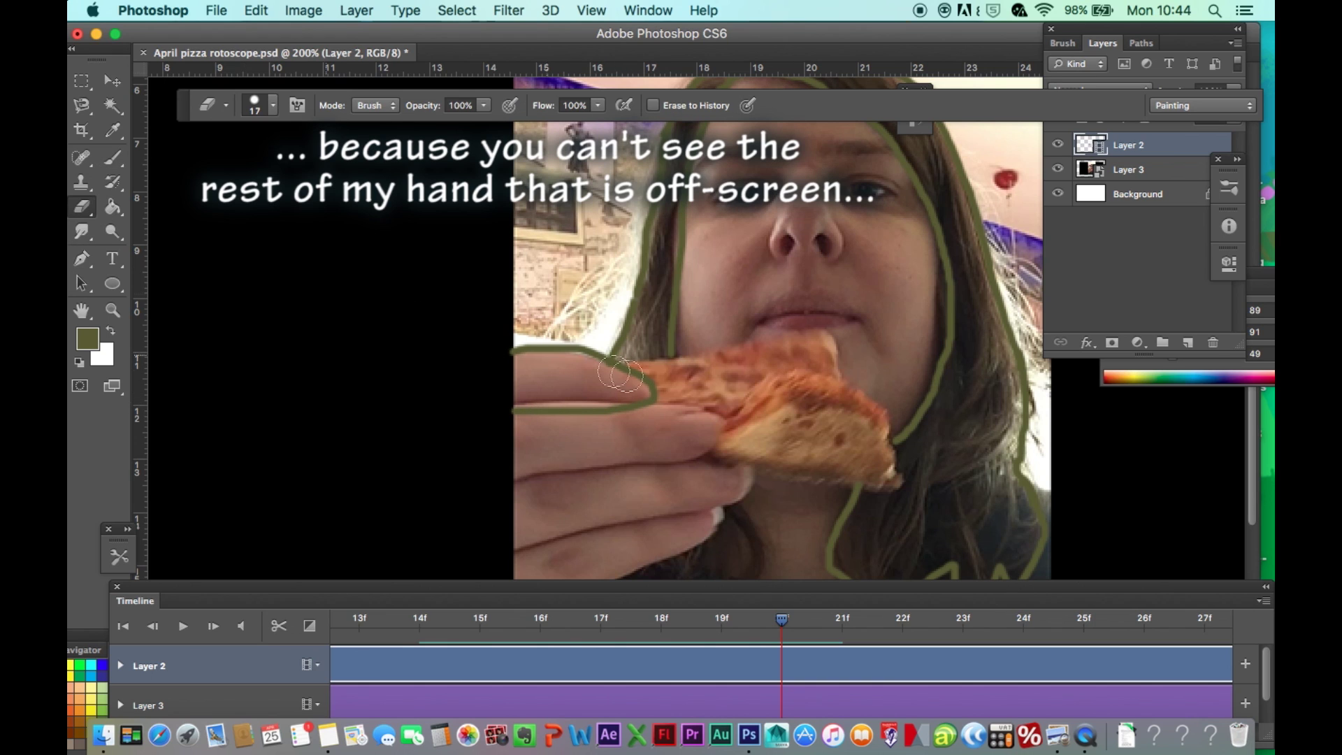
pyautogui.moveTo(632, 409)
pyautogui.mouseDown()
pyautogui.moveTo(546, 424)
pyautogui.moveTo(506, 416)
pyautogui.mouseUp()
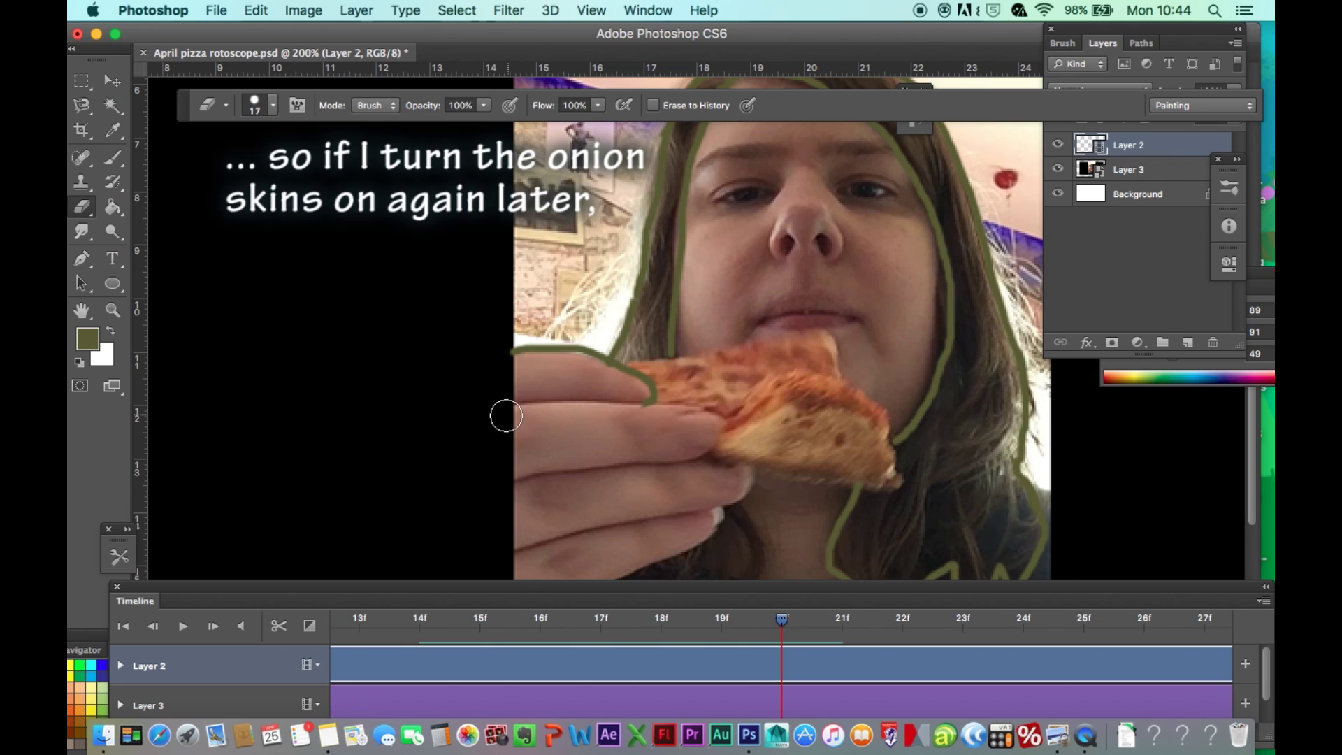
# Step: Trace the remaining fingers of the pizza hand in green, plus the hand's lower edge down to the video's edge
pyautogui.click(111, 157)
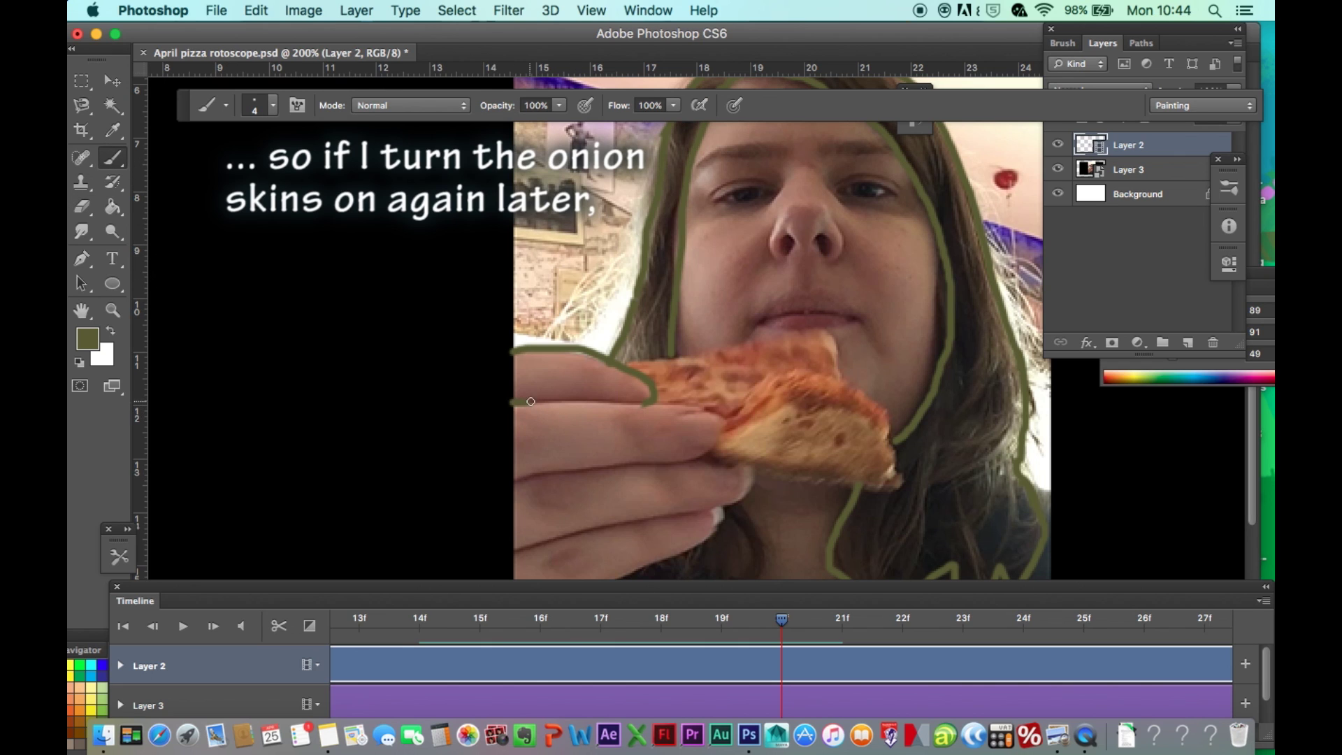
pyautogui.moveTo(552, 403)
pyautogui.mouseDown()
pyautogui.moveTo(698, 409)
pyautogui.moveTo(726, 429)
pyautogui.moveTo(687, 466)
pyautogui.moveTo(528, 483)
pyautogui.mouseUp()
pyautogui.scroll(-3, 699, 400)
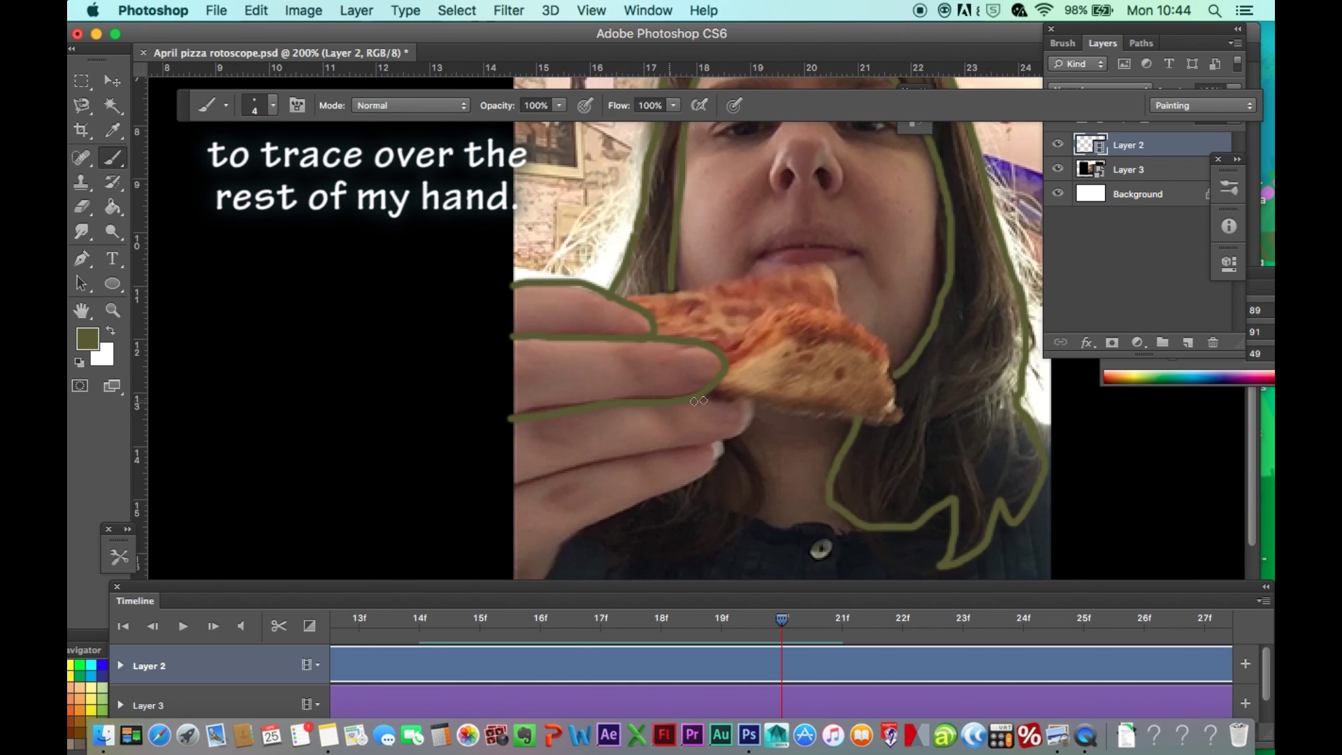
pyautogui.moveTo(712, 401)
pyautogui.mouseDown()
pyautogui.moveTo(744, 404)
pyautogui.moveTo(742, 437)
pyautogui.moveTo(559, 478)
pyautogui.mouseUp()
pyautogui.scroll(-3, 536, 465)
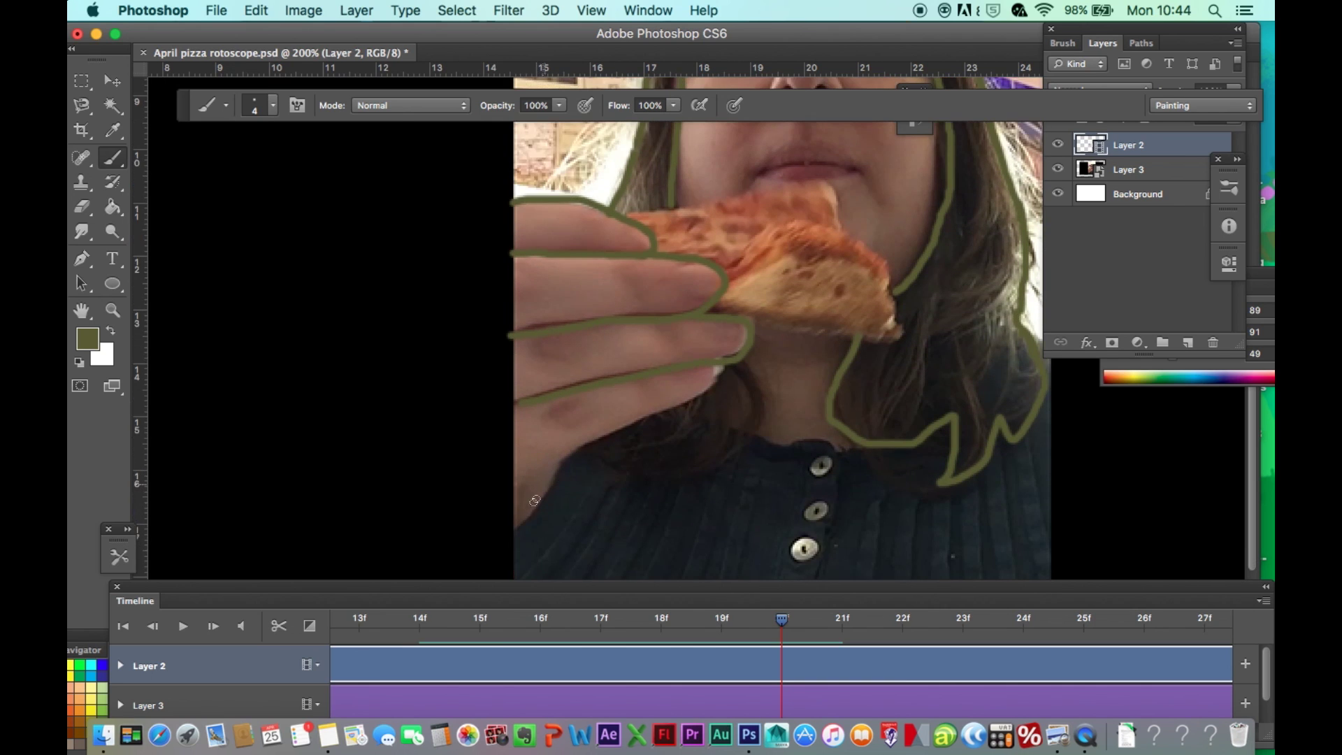
pyautogui.moveTo(535, 508); pyautogui.dragTo(552, 485)
pyautogui.moveTo(597, 436); pyautogui.dragTo(697, 395)
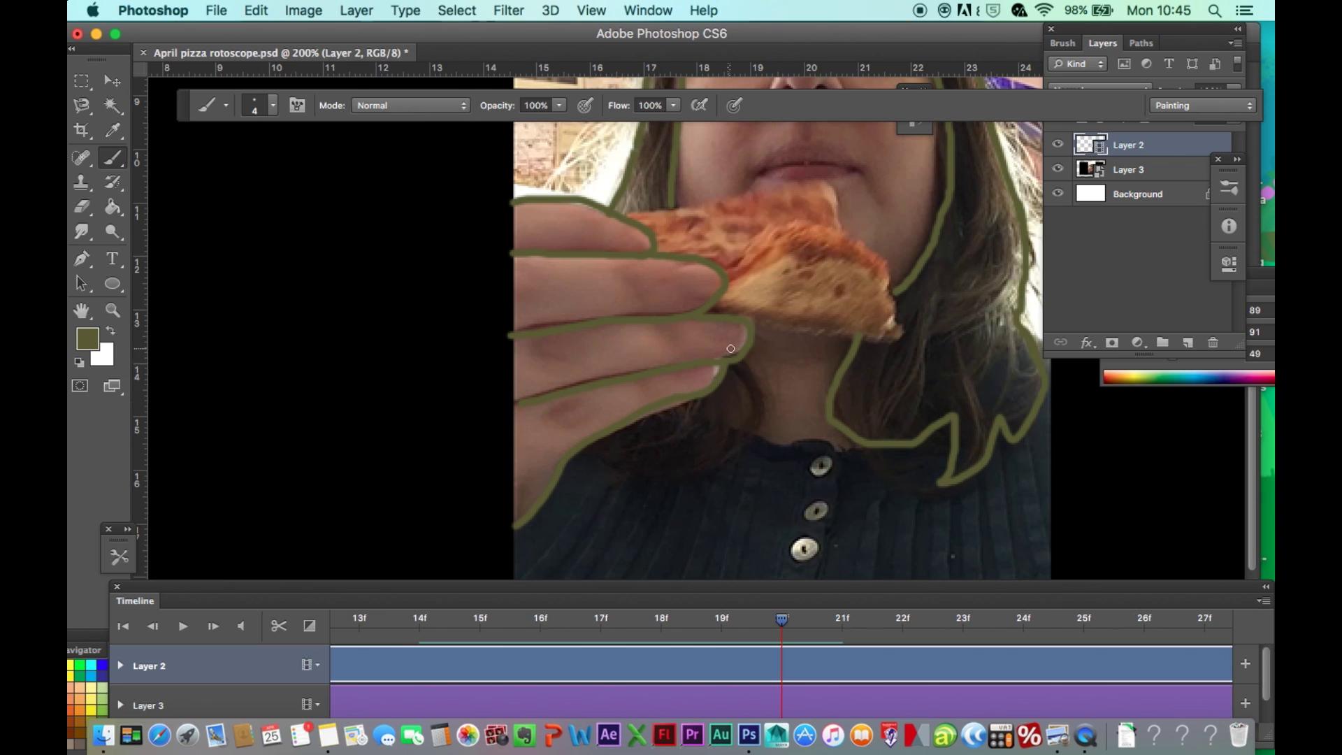
# Step: Hide the video layer, Layer 3, and enable onion skins to show the previous frame through the current one
pyautogui.click(1058, 169)
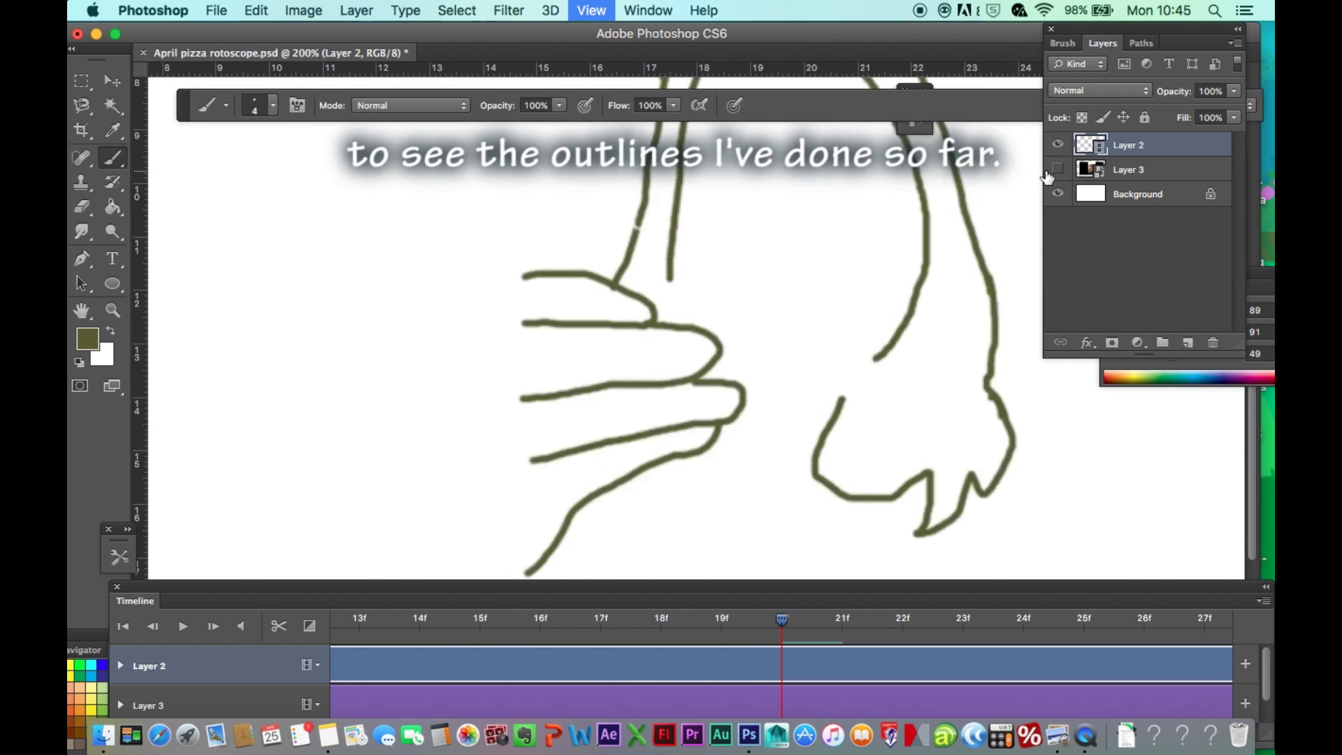
pyautogui.press('super+0')
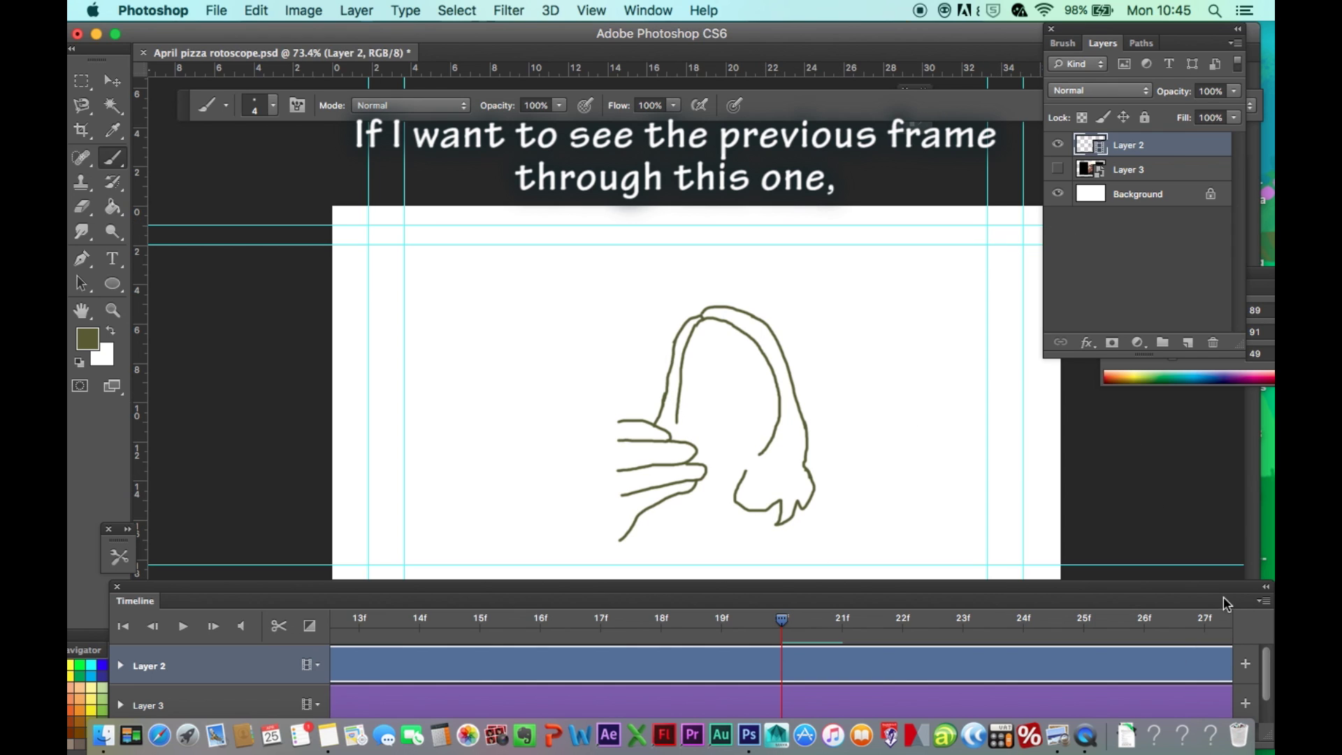
pyautogui.click(1263, 602)
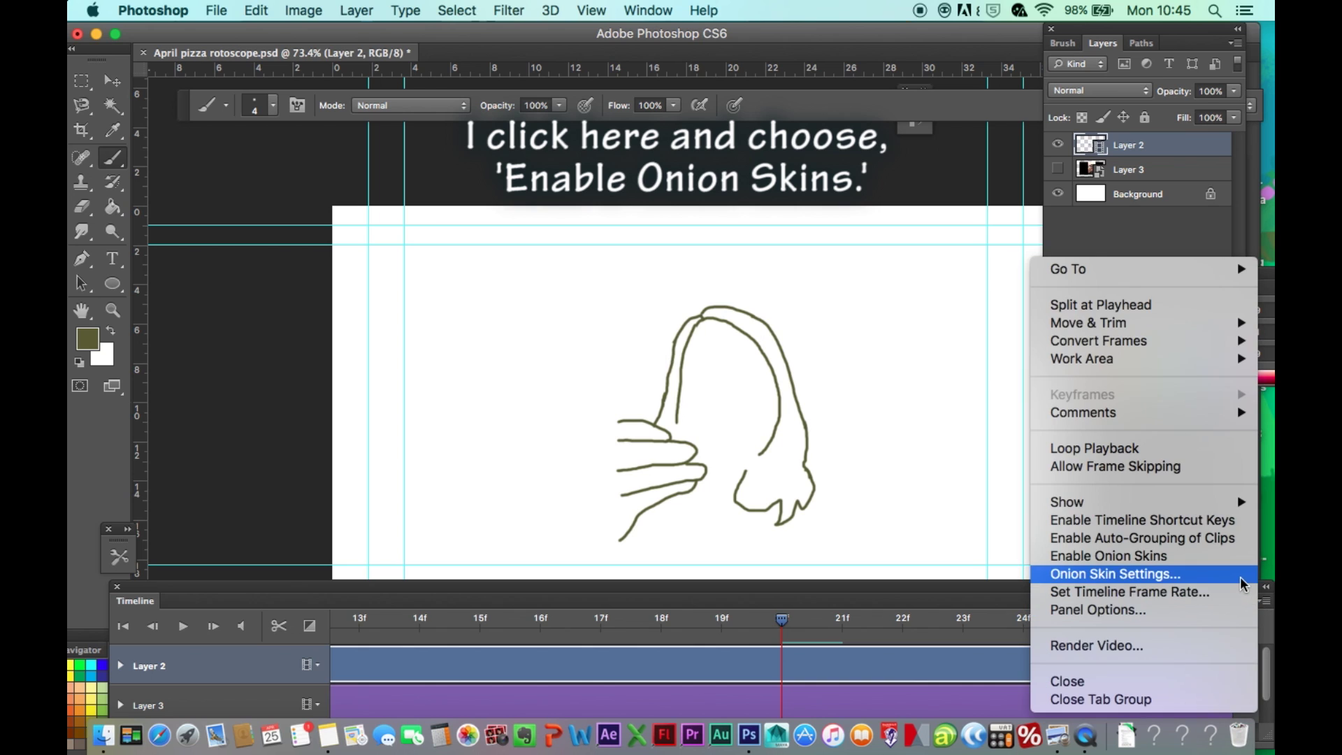
pyautogui.click(1233, 557)
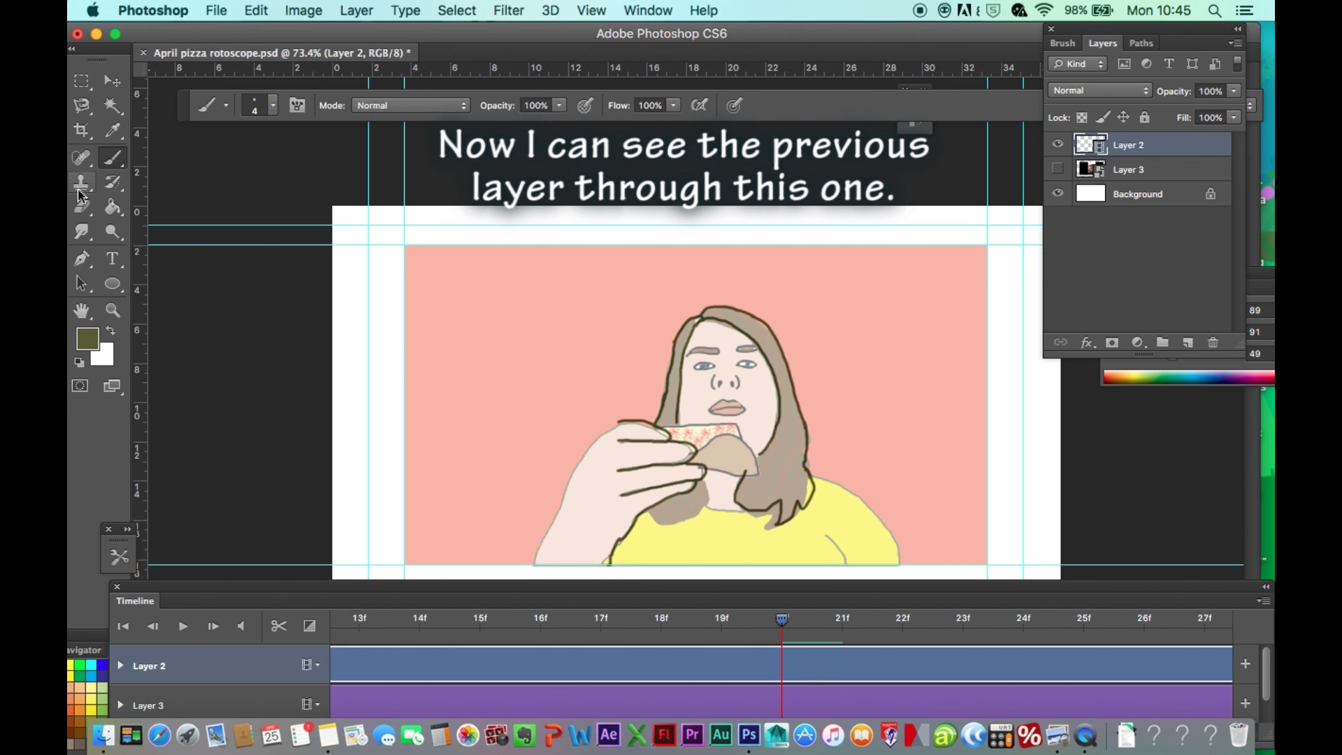
pyautogui.click(253, 10)
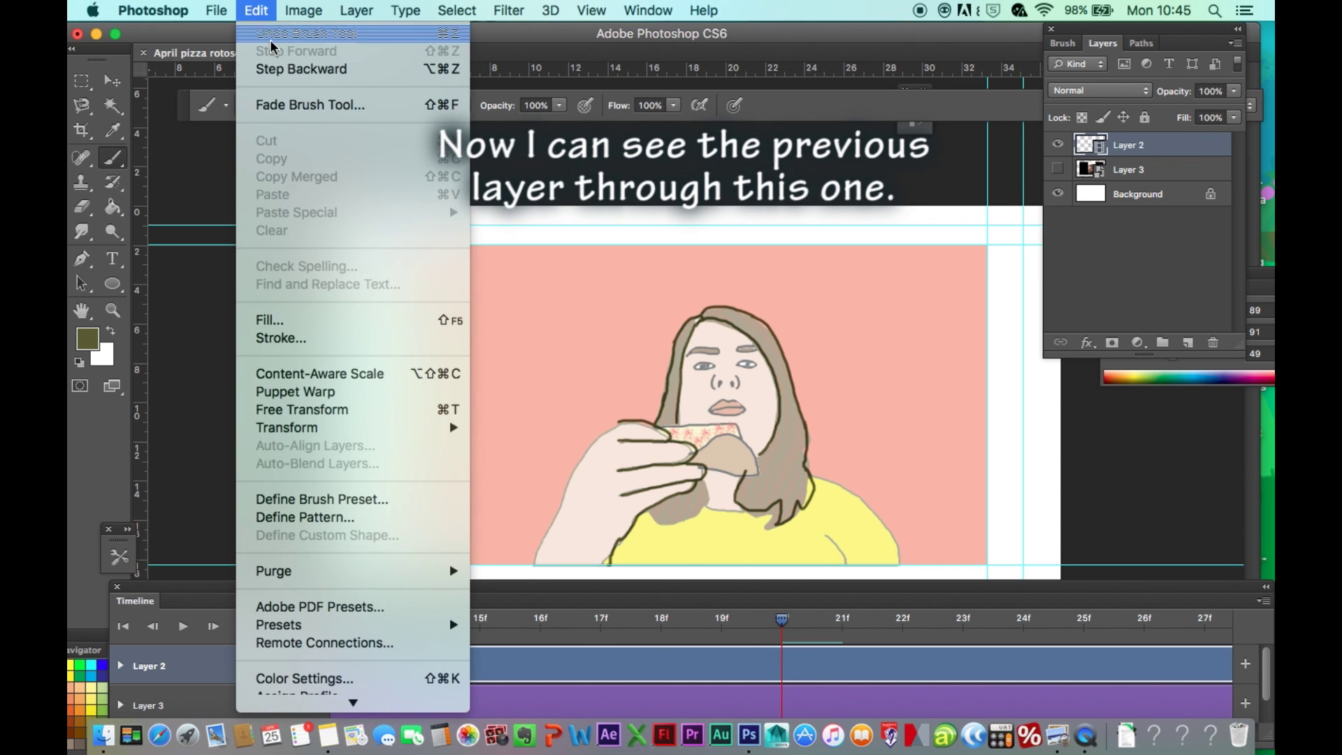
pyautogui.press('Escape')
# Step: Trace the back of the hand, the forearm down to the picture's lower edge, and the neckline over the onion-skinned previous frame
pyautogui.click(112, 310)
pyautogui.click(662, 554)
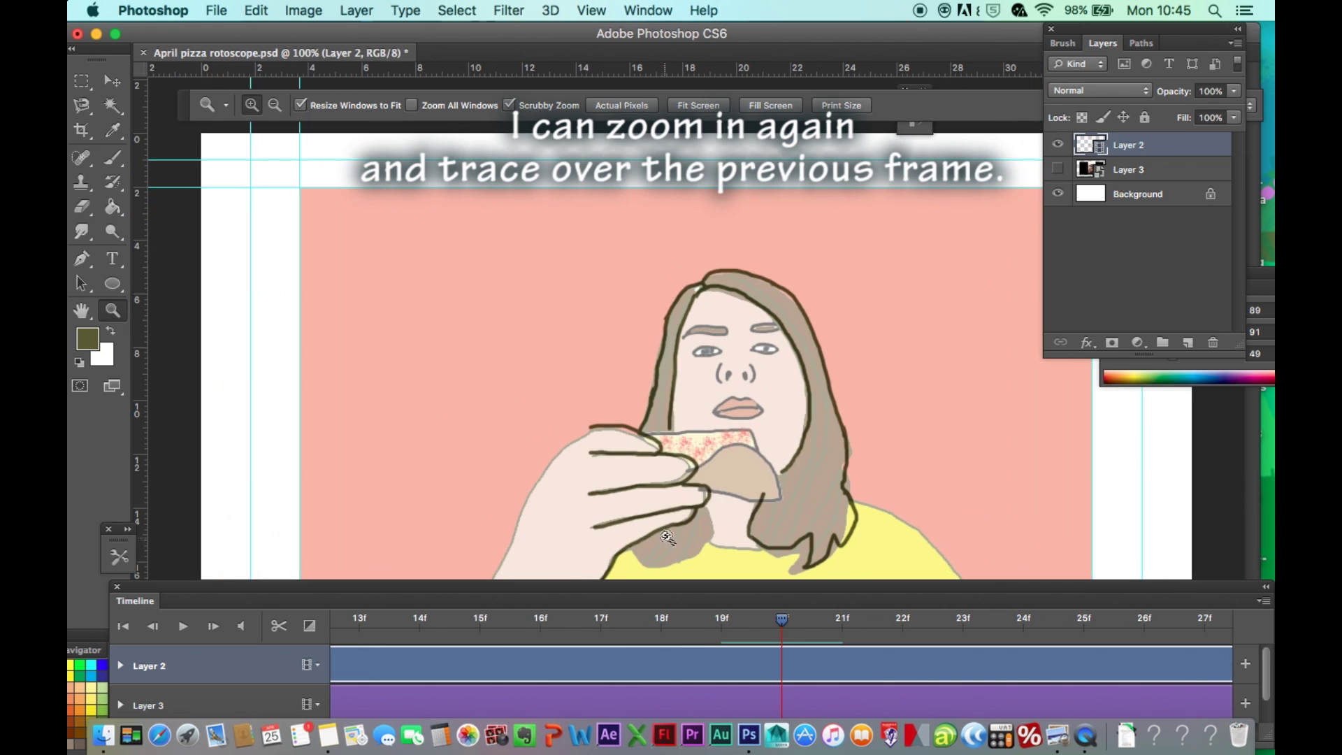
pyautogui.moveTo(678, 586); pyautogui.dragTo(688, 654)
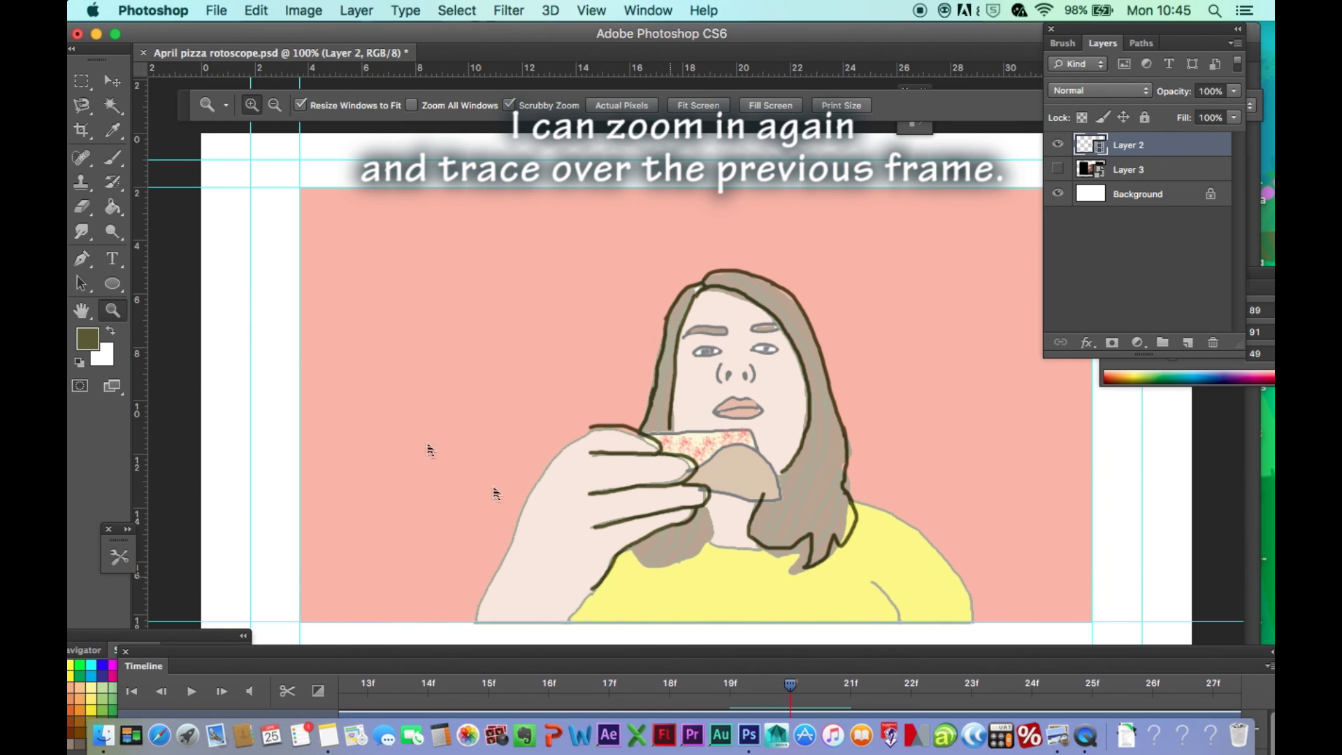
pyautogui.click(112, 158)
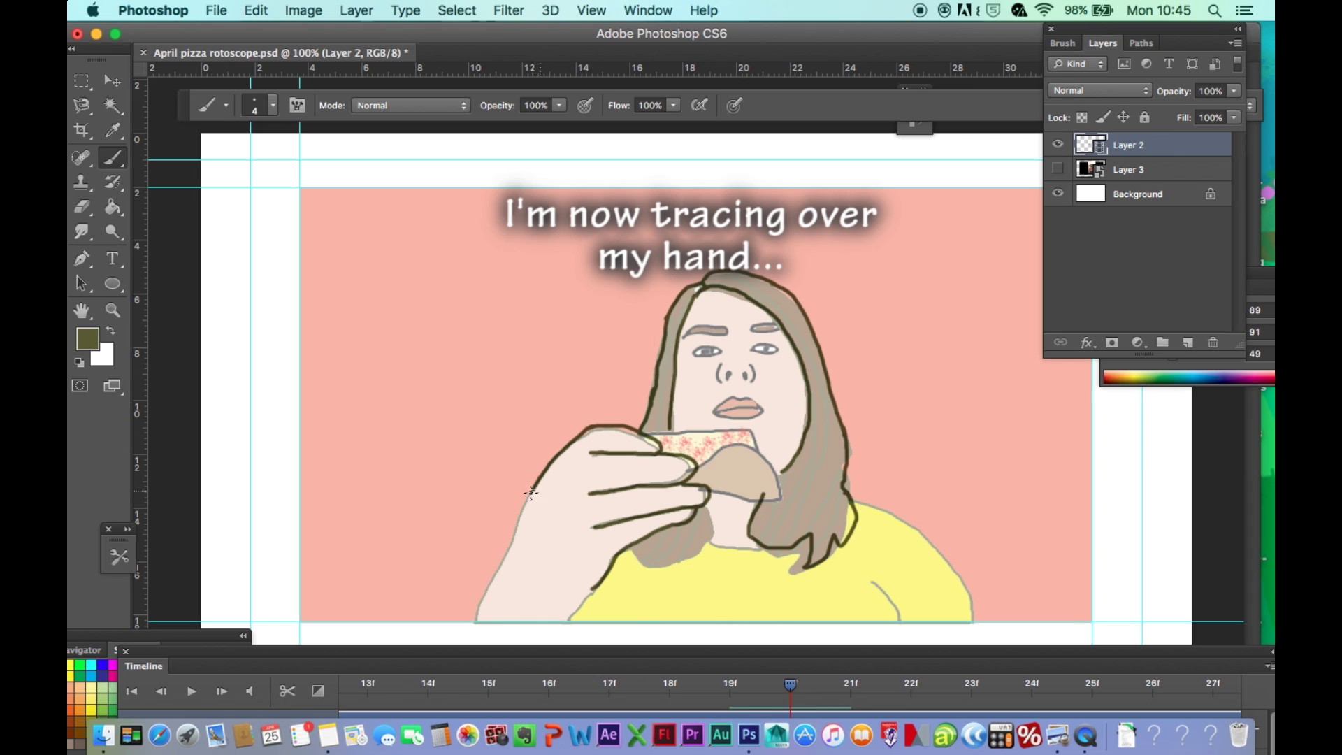
pyautogui.moveTo(518, 519)
pyautogui.mouseDown()
pyautogui.moveTo(466, 624)
pyautogui.moveTo(571, 629)
pyautogui.mouseUp()
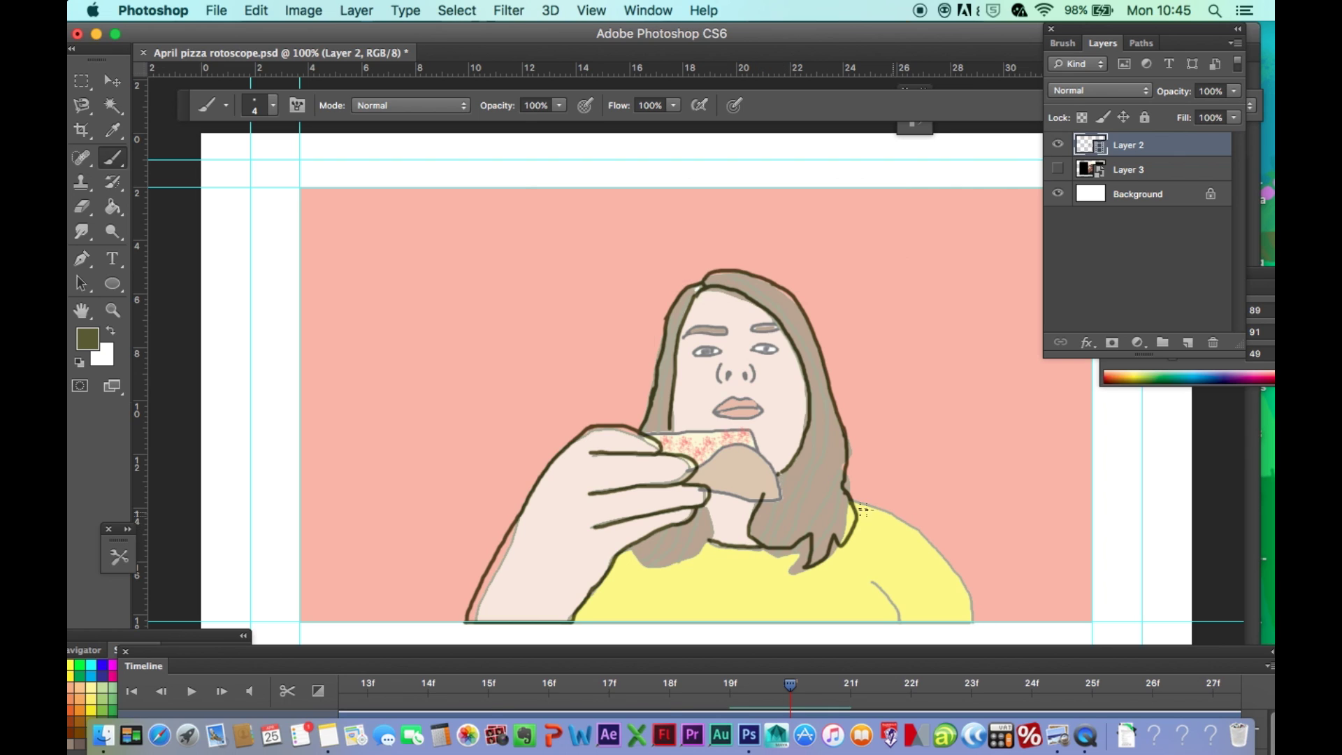
# Step: Trace the shoulder, the sleeve crease and the straight bottom edge of the shirt from the previous frame
pyautogui.moveTo(856, 502); pyautogui.dragTo(887, 517)
pyautogui.moveTo(938, 548); pyautogui.dragTo(950, 563)
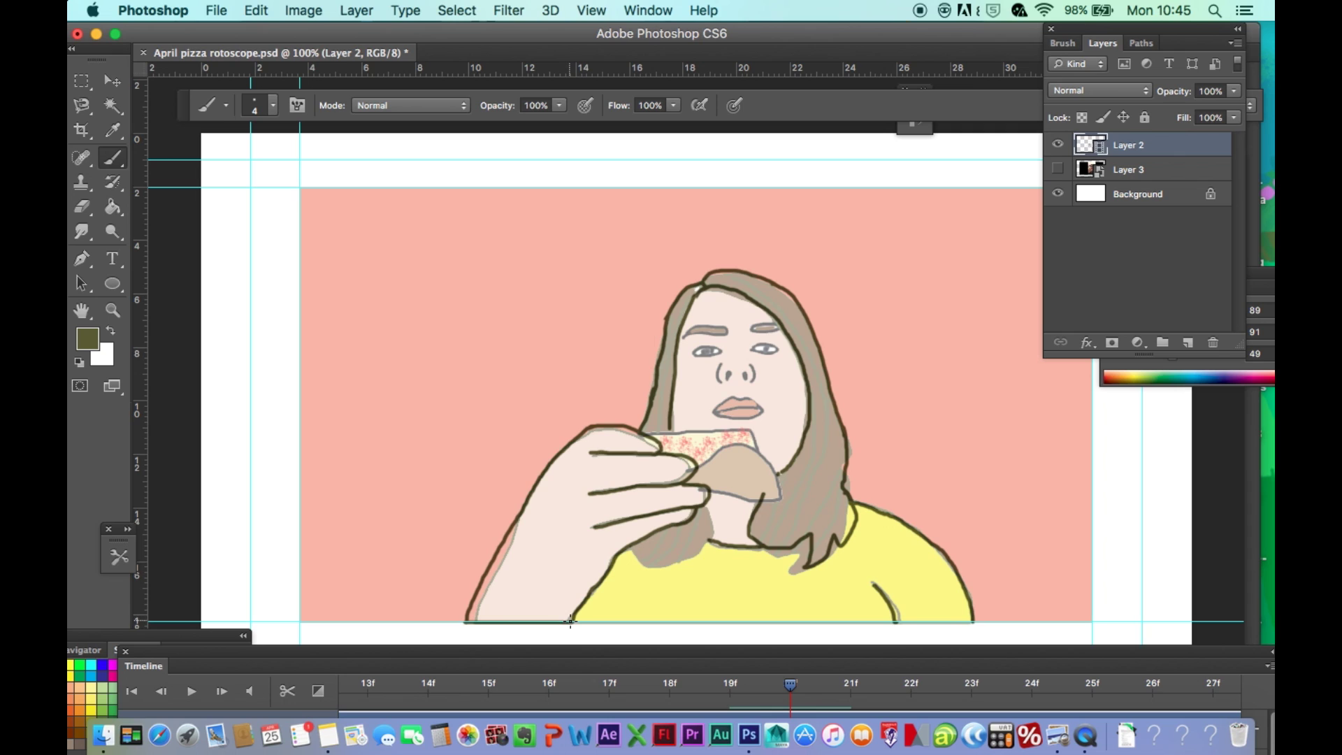
pyautogui.moveTo(579, 621); pyautogui.dragTo(974, 634)
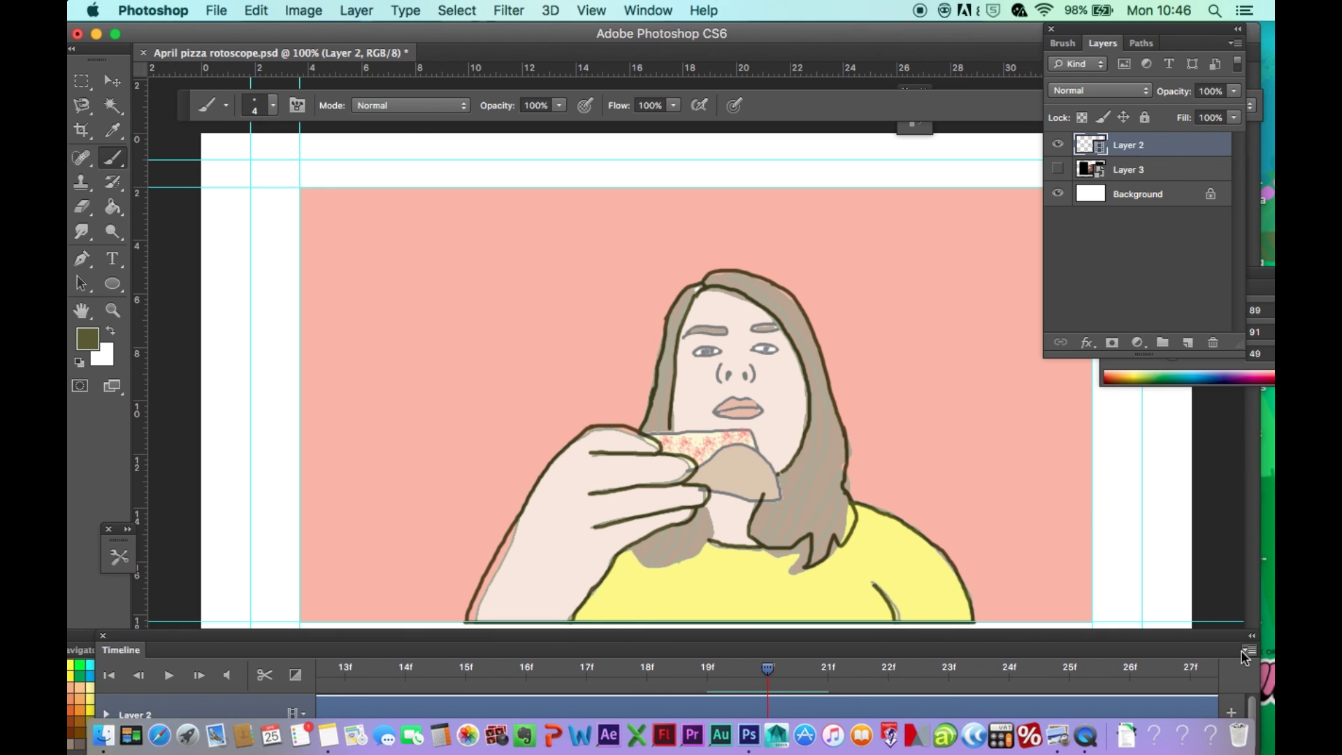
# Step: Trace the hair ends beneath the pizza hand over the video, with onion skins disabled and Layer 3 visible
pyautogui.click(1248, 652)
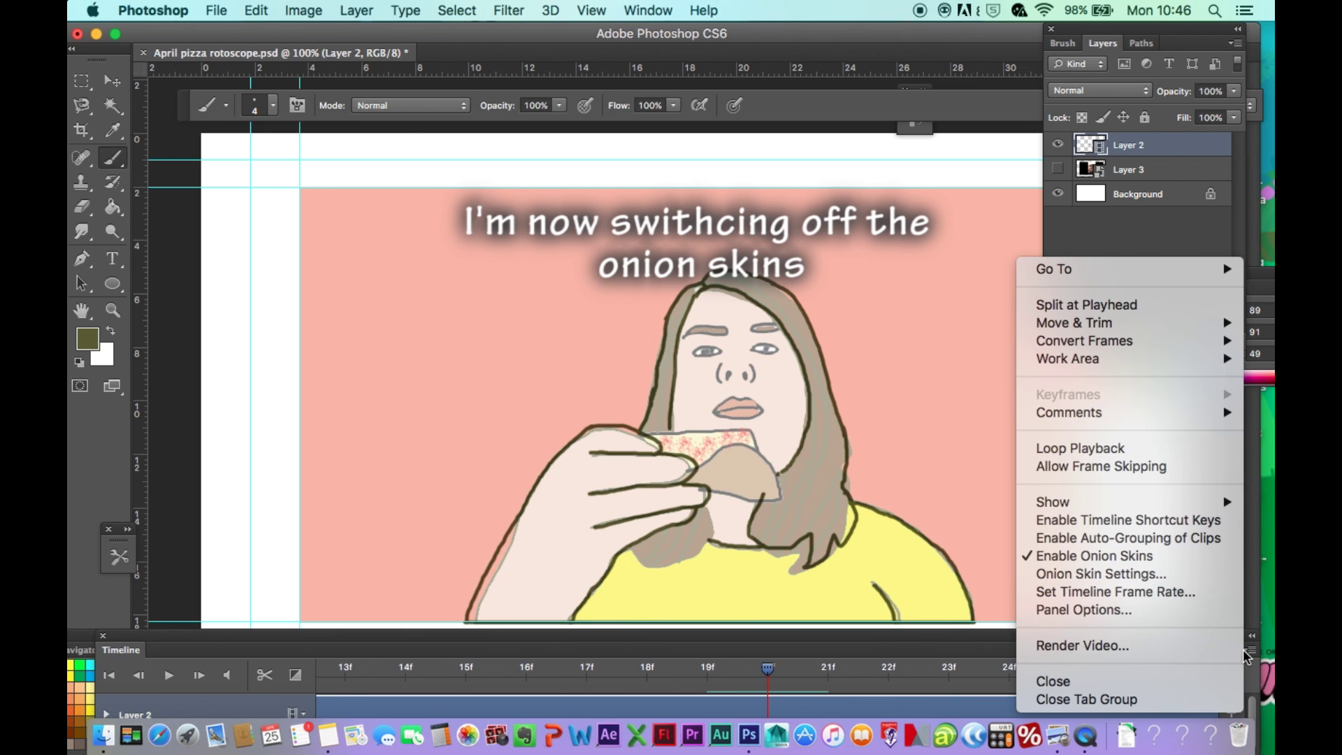
pyautogui.click(1192, 557)
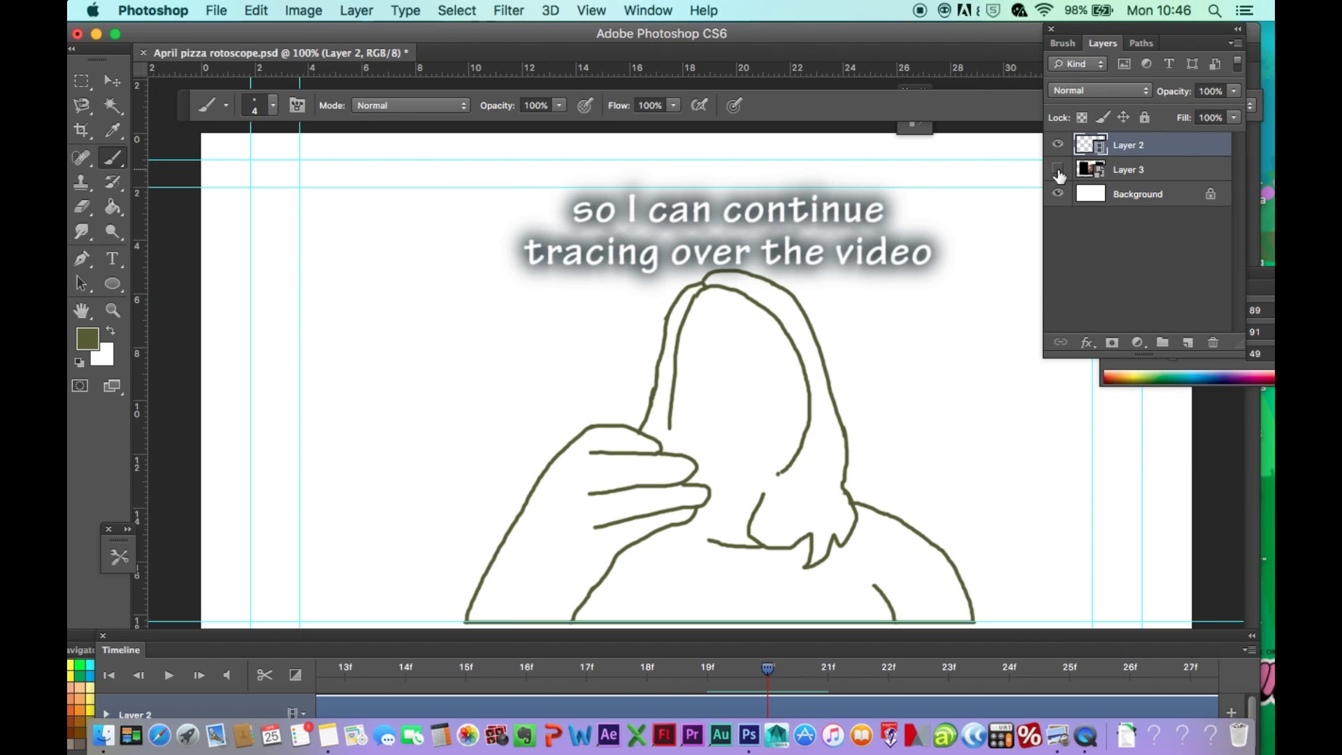
pyautogui.click(1057, 170)
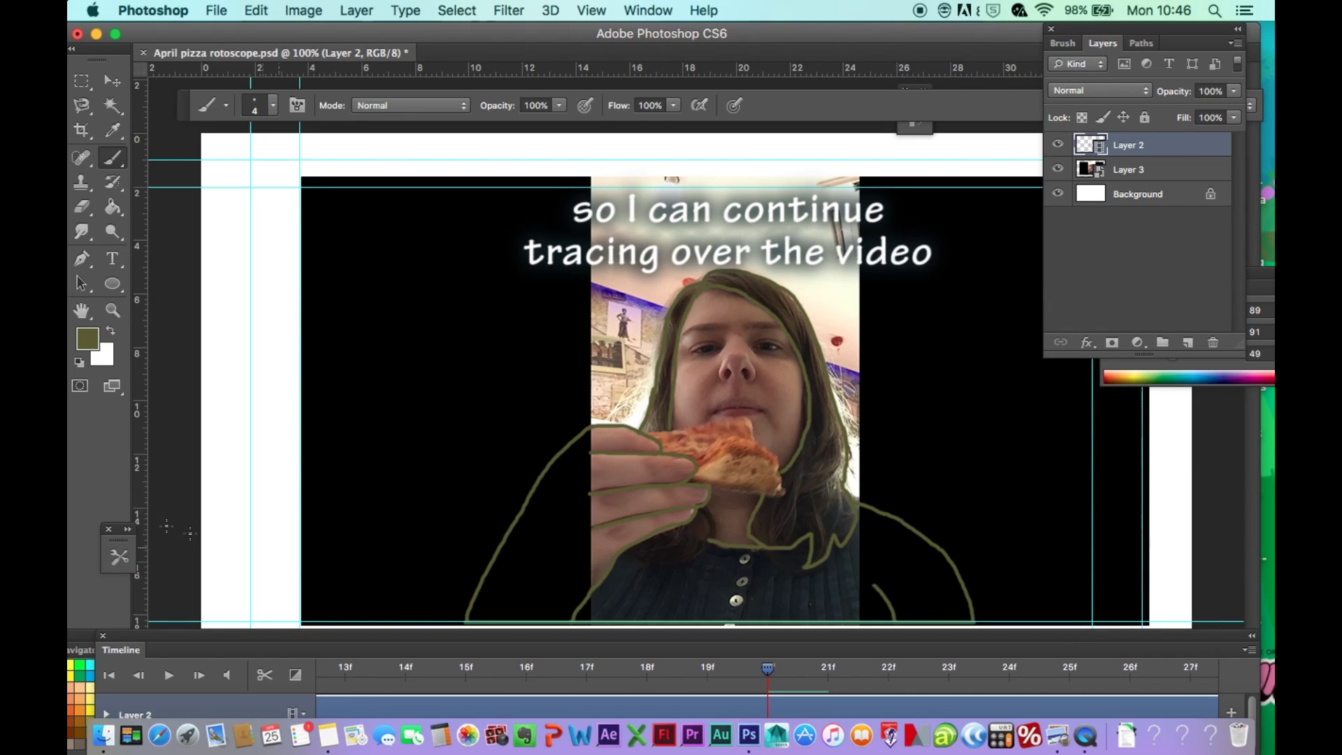
pyautogui.moveTo(638, 543)
pyautogui.mouseDown()
pyautogui.moveTo(629, 556)
pyautogui.moveTo(685, 563)
pyautogui.mouseUp()
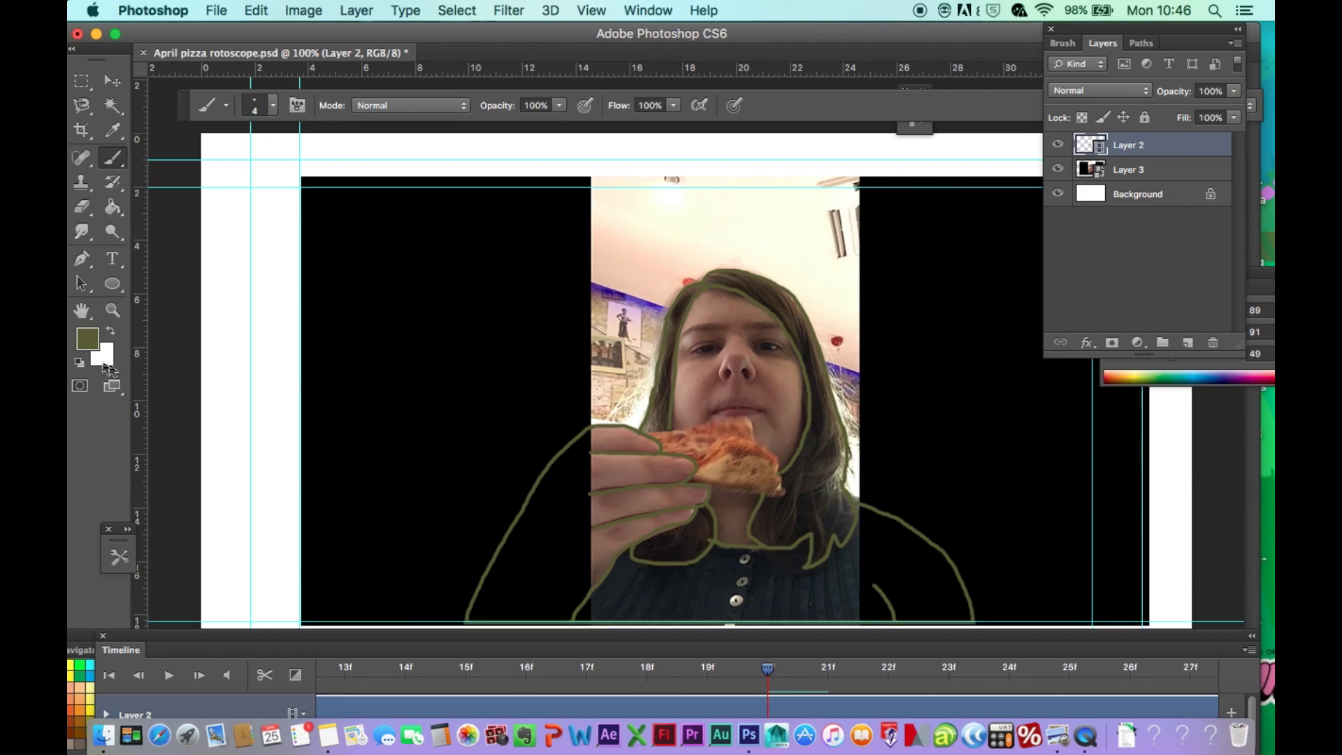
# Step: Reset the colours to default black and outline the pizza slice and its crust
pyautogui.click(78, 364)
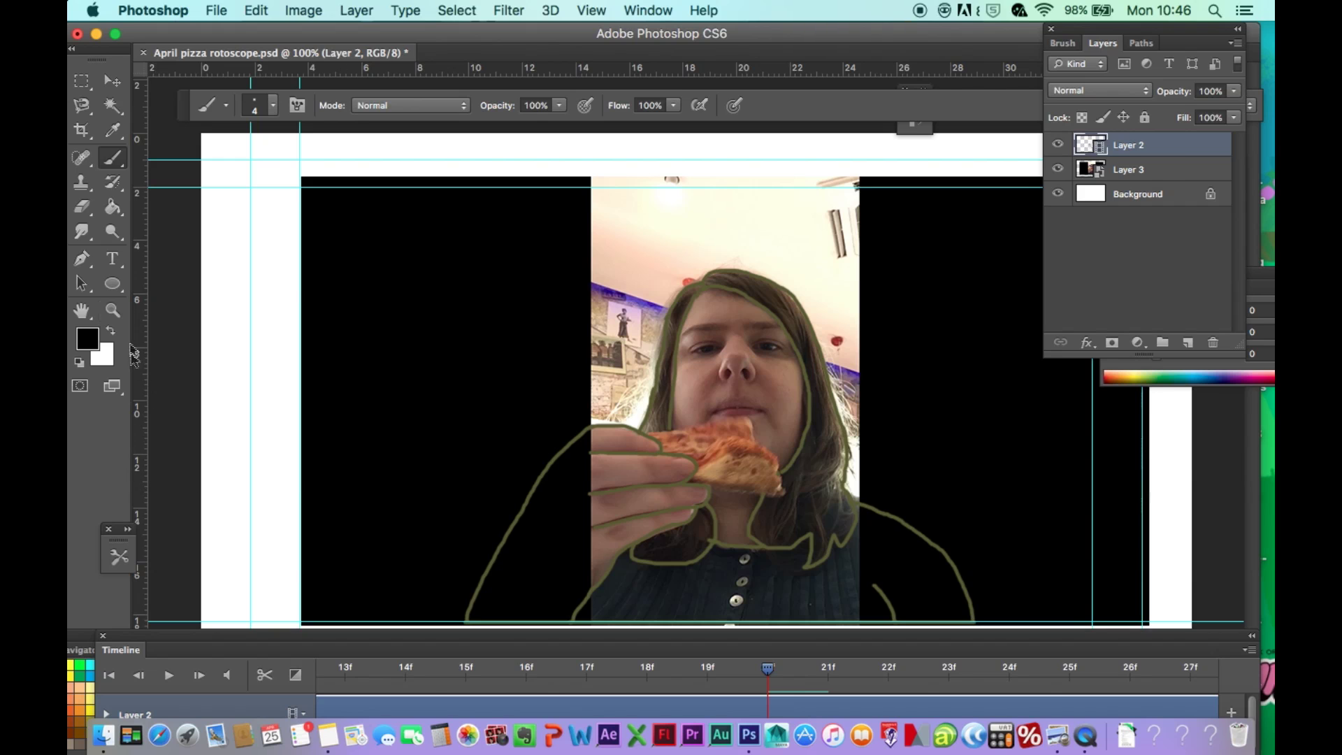
pyautogui.click(115, 310)
pyautogui.click(692, 412)
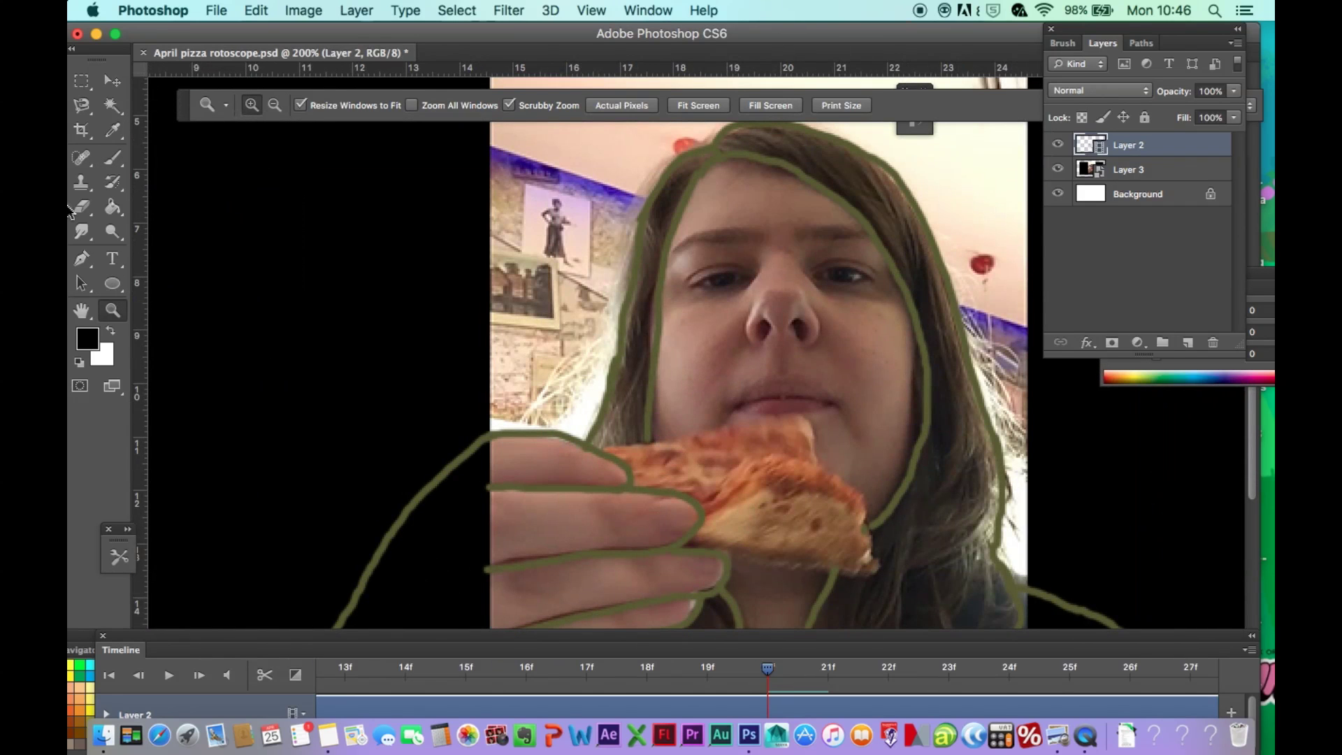
pyautogui.click(113, 157)
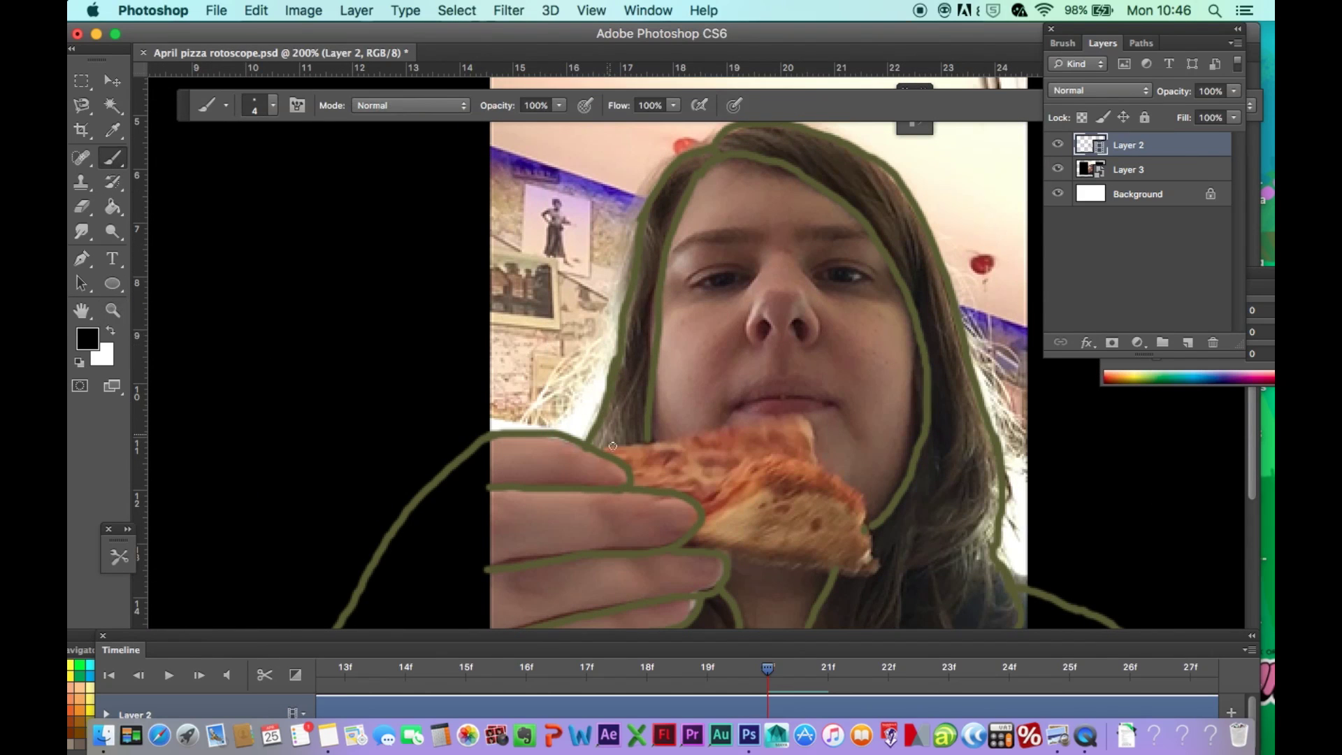
pyautogui.moveTo(601, 448)
pyautogui.mouseDown()
pyautogui.moveTo(800, 415)
pyautogui.moveTo(818, 462)
pyautogui.moveTo(871, 503)
pyautogui.moveTo(874, 563)
pyautogui.moveTo(827, 578)
pyautogui.moveTo(734, 562)
pyautogui.mouseUp()
pyautogui.moveTo(705, 519)
pyautogui.mouseDown()
pyautogui.moveTo(751, 468)
pyautogui.moveTo(816, 463)
pyautogui.mouseUp()
# Step: Trace the outline of both lips and the line between them in black
pyautogui.moveTo(739, 406); pyautogui.dragTo(758, 385)
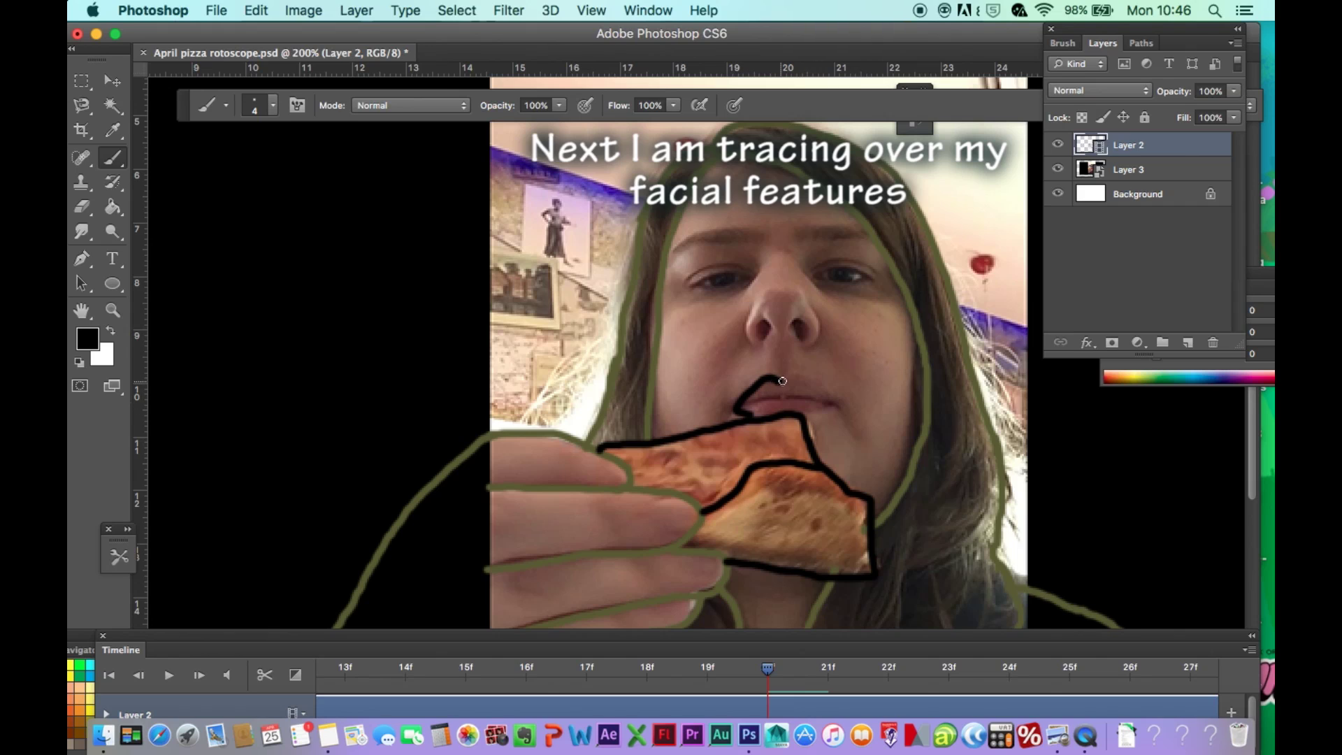
pyautogui.moveTo(792, 377)
pyautogui.mouseDown()
pyautogui.moveTo(811, 382)
pyautogui.moveTo(813, 418)
pyautogui.moveTo(777, 402)
pyautogui.moveTo(804, 399)
pyautogui.mouseUp()
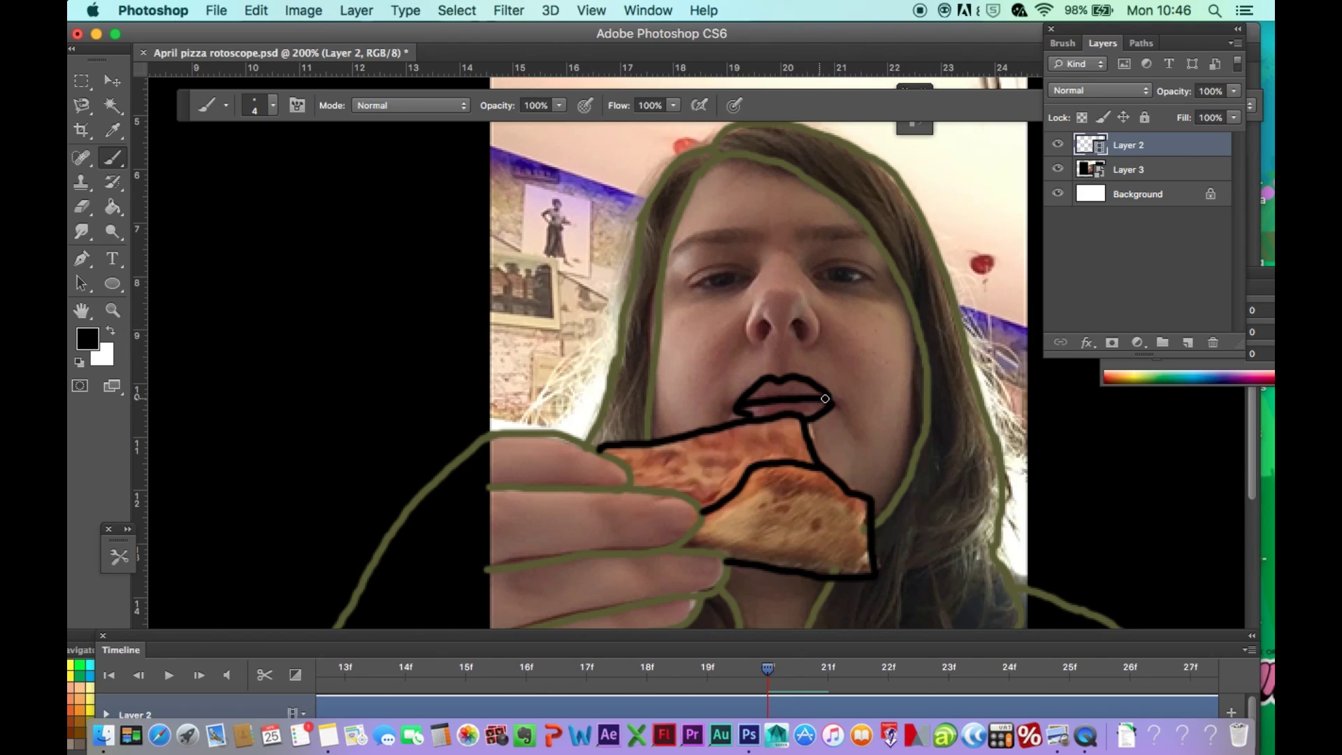
pyautogui.moveTo(752, 325); pyautogui.dragTo(752, 341)
pyautogui.click(256, 9)
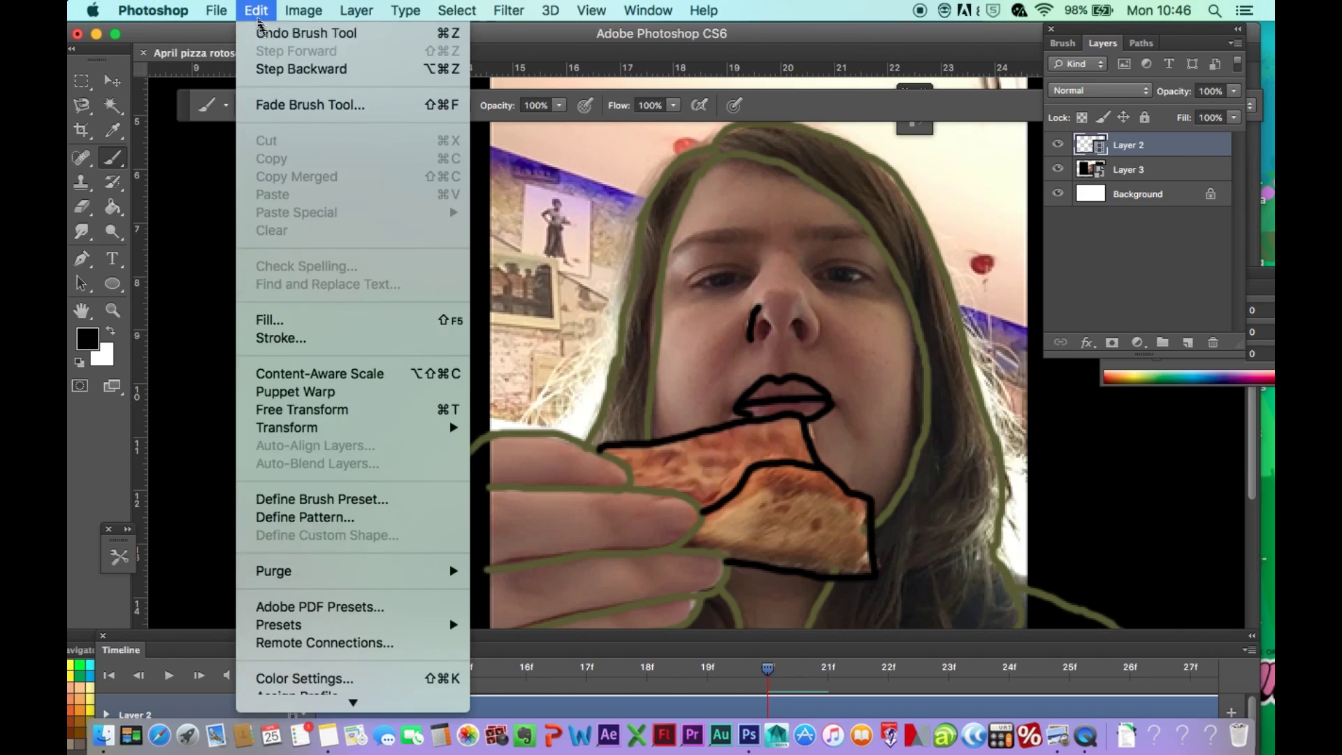
pyautogui.click(306, 33)
# Step: Trace both sides of the nose, the nostrils and the eye on the pizza-hand side in black
pyautogui.moveTo(752, 344)
pyautogui.mouseDown()
pyautogui.moveTo(752, 312)
pyautogui.moveTo(819, 323)
pyautogui.mouseUp()
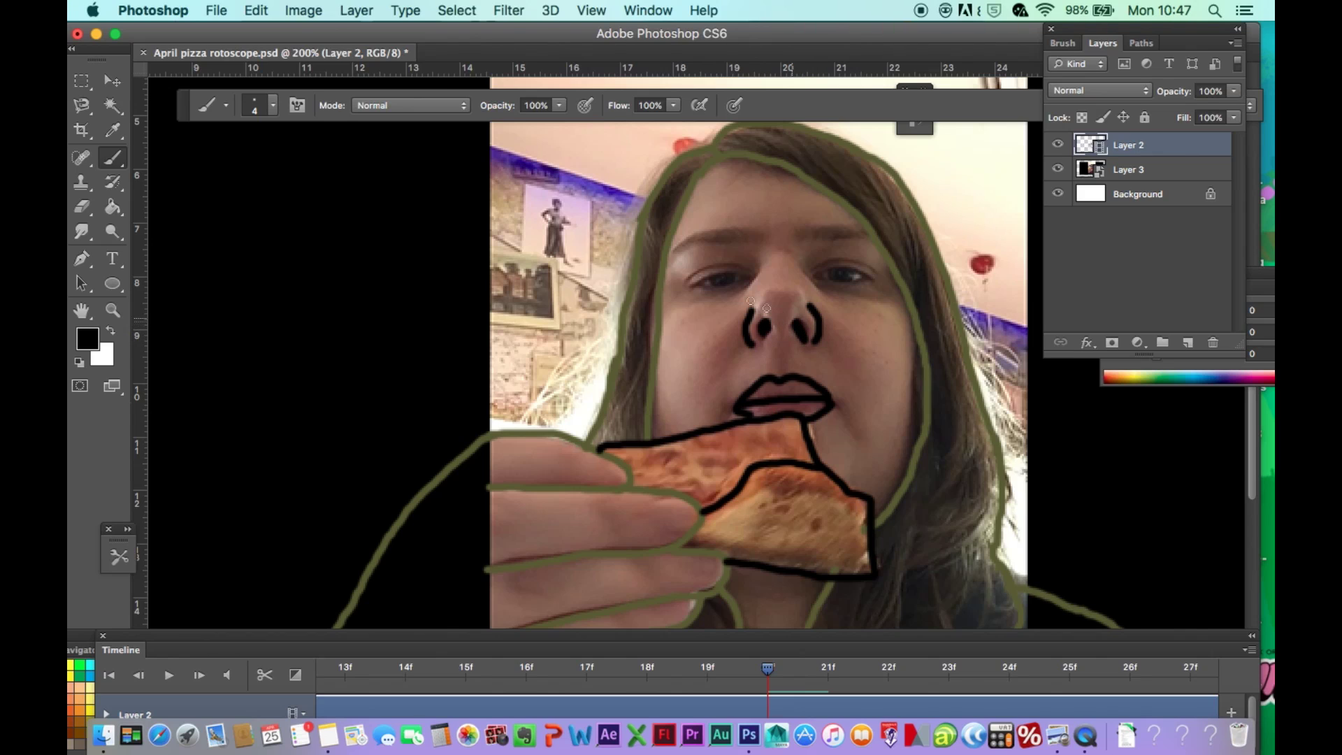
pyautogui.moveTo(693, 285); pyautogui.dragTo(708, 287)
pyautogui.moveTo(742, 276); pyautogui.dragTo(726, 273)
# Step: Trace the other eye and both eyebrows in black at 300% zoom
pyautogui.press('z')
pyautogui.click(844, 305)
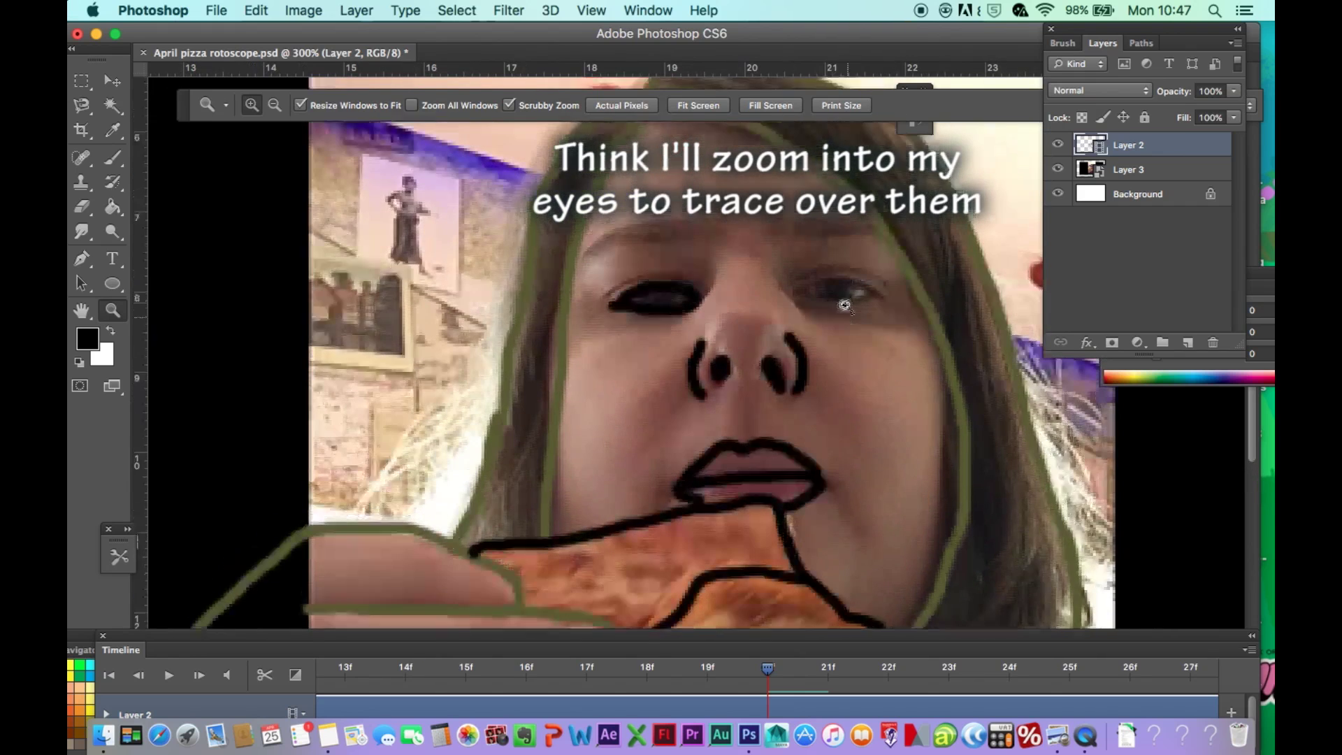
pyautogui.press('b')
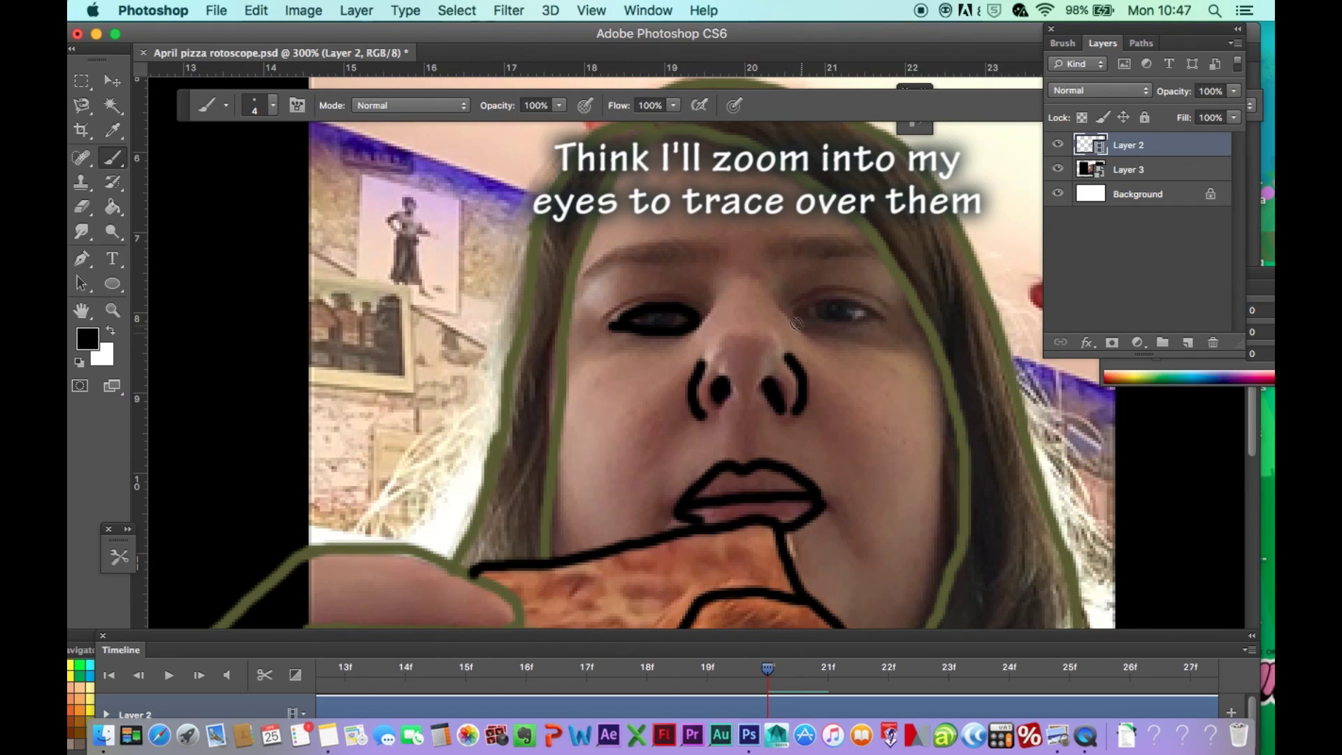
pyautogui.moveTo(797, 323)
pyautogui.mouseDown()
pyautogui.moveTo(878, 316)
pyautogui.moveTo(835, 301)
pyautogui.moveTo(795, 315)
pyautogui.mouseUp()
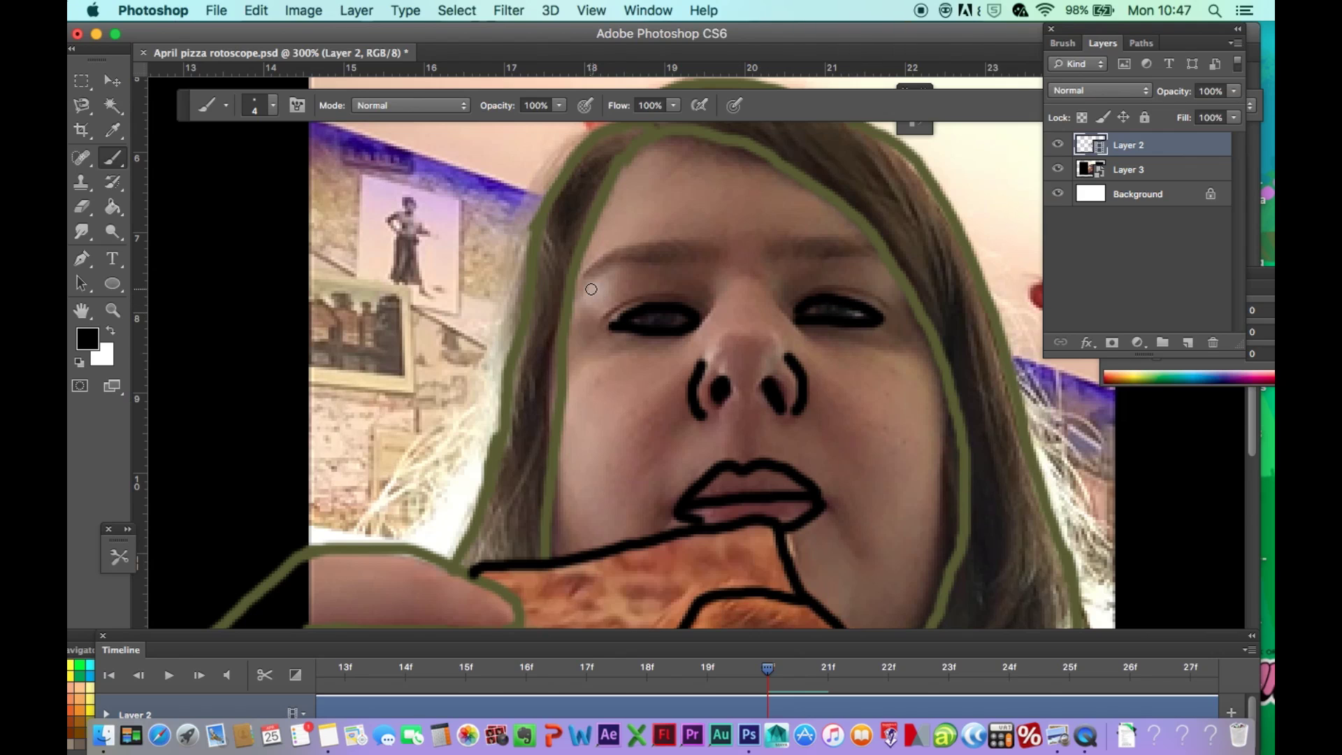
pyautogui.moveTo(584, 283)
pyautogui.mouseDown()
pyautogui.moveTo(717, 252)
pyautogui.moveTo(655, 242)
pyautogui.moveTo(585, 280)
pyautogui.mouseUp()
pyautogui.moveTo(880, 260)
pyautogui.mouseDown()
pyautogui.moveTo(825, 261)
pyautogui.moveTo(802, 241)
pyautogui.moveTo(870, 237)
pyautogui.moveTo(853, 234)
pyautogui.mouseUp()
# Step: Check the finished outlines of the whole figure with the video layer hidden, and show the video layer again
pyautogui.press('super+0')
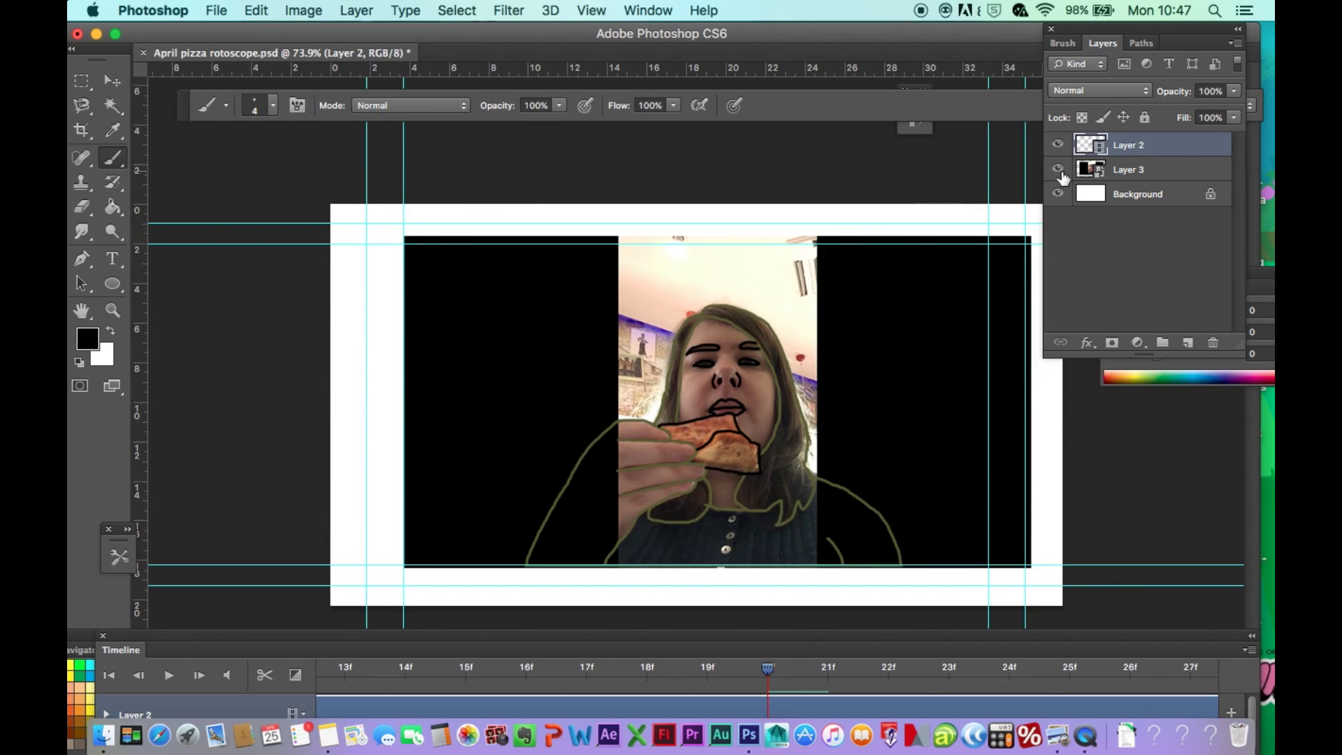
pyautogui.click(1058, 170)
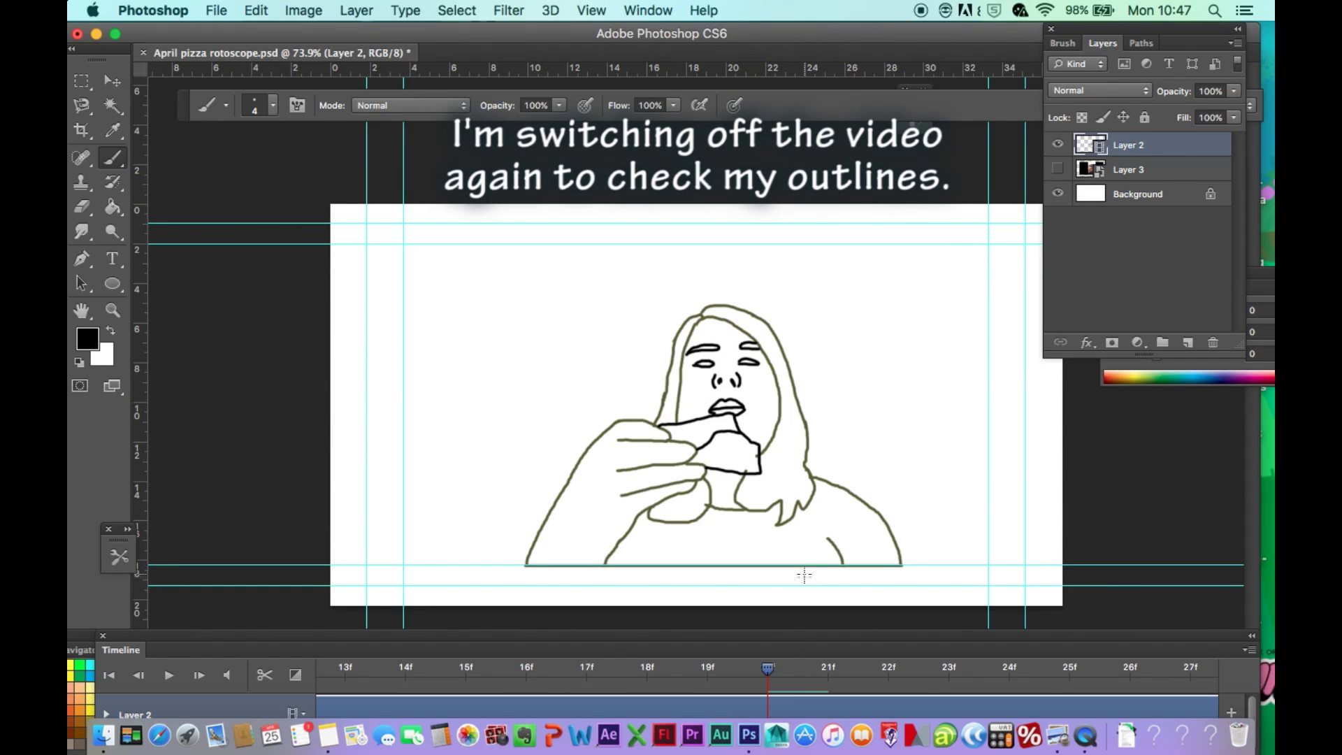
pyautogui.click(1058, 169)
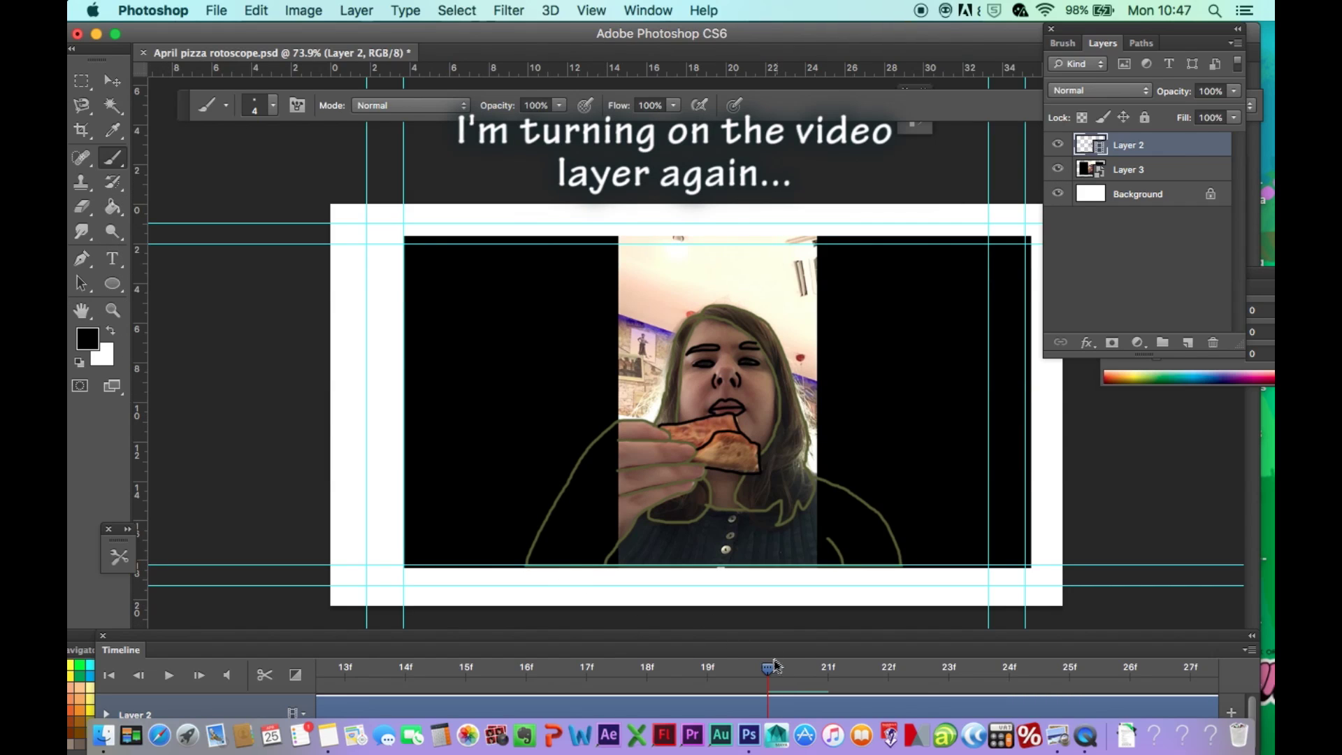
# Step: Sample the dark blue iris colour from the drawn eye on frame 19 at 400% zoom
pyautogui.moveTo(775, 665); pyautogui.dragTo(731, 668)
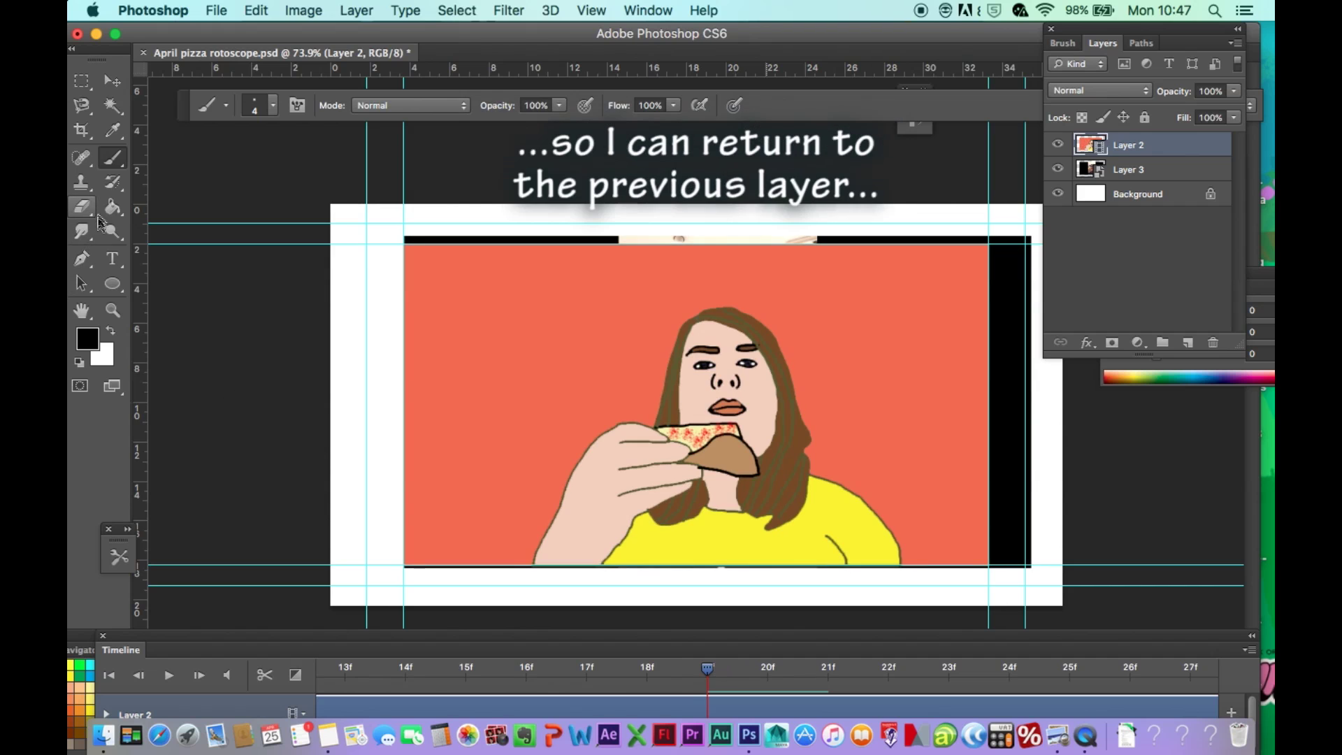
pyautogui.click(113, 310)
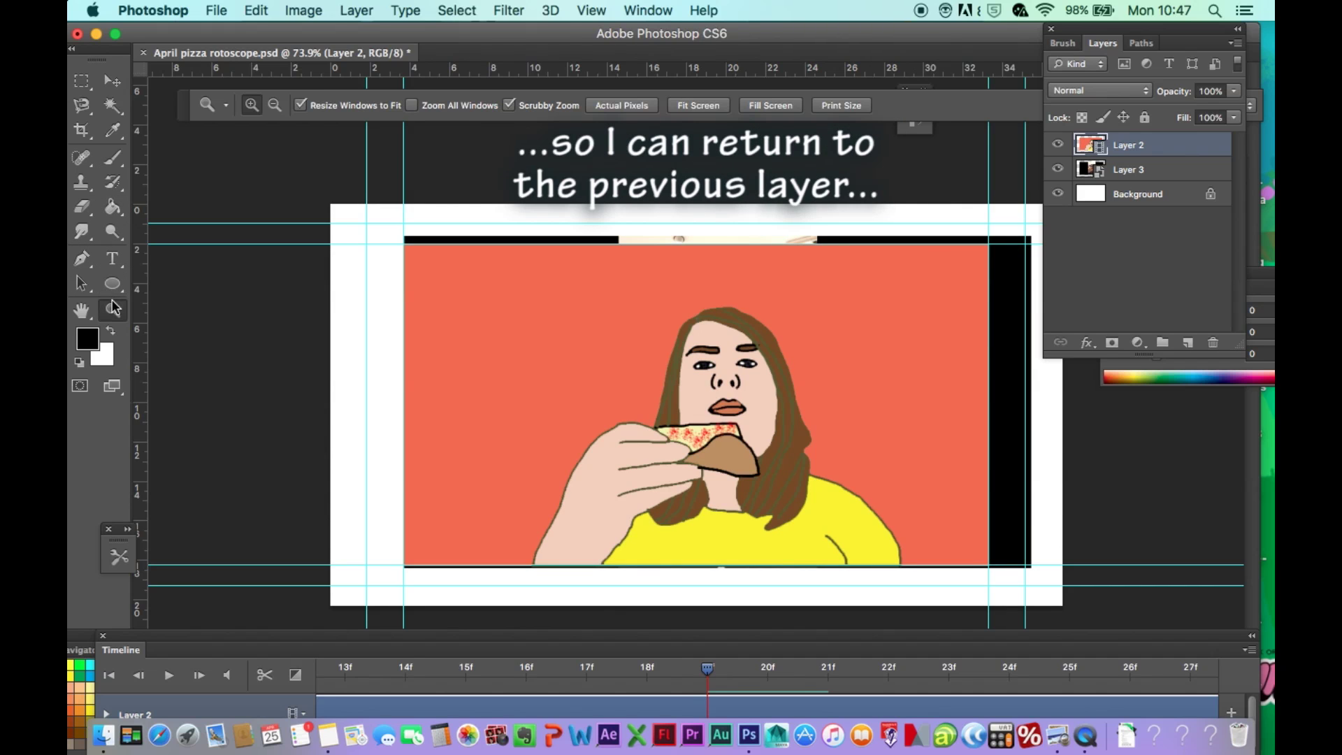
pyautogui.click(745, 396)
pyautogui.click(746, 395)
pyautogui.click(745, 391)
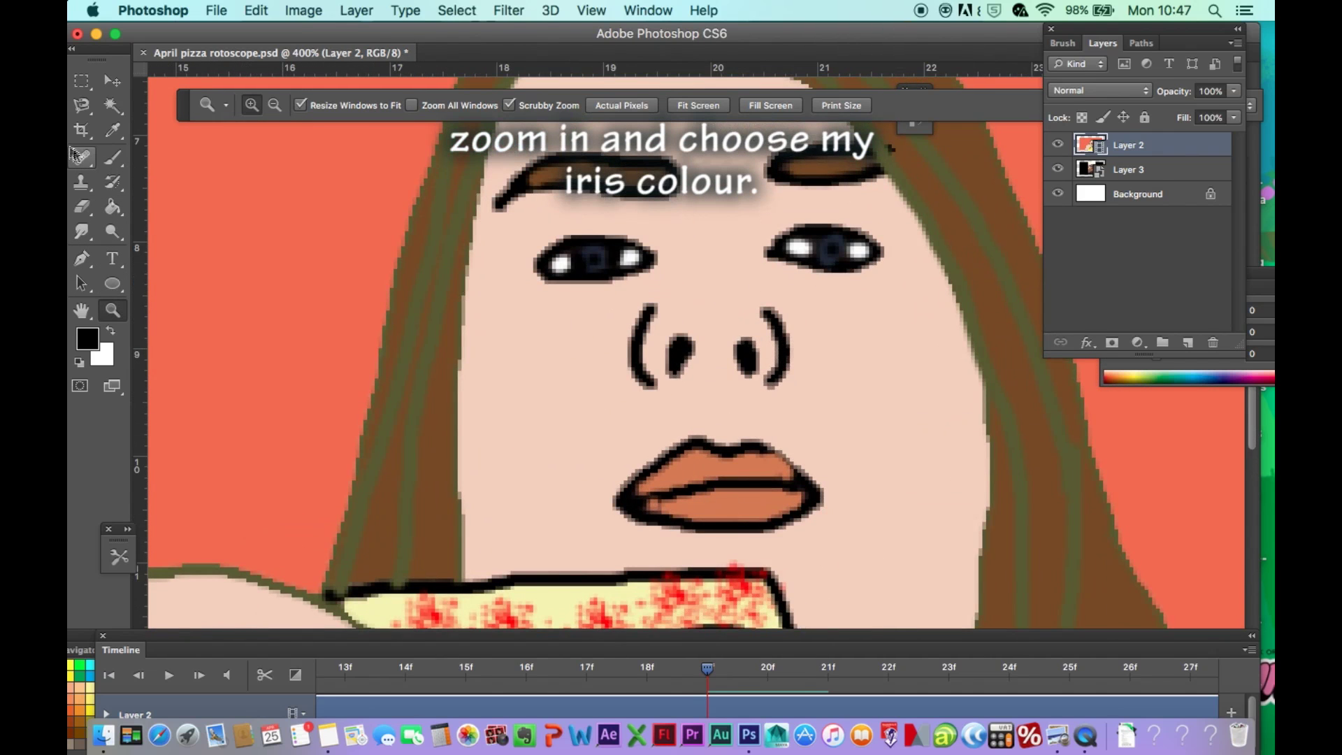
pyautogui.click(113, 130)
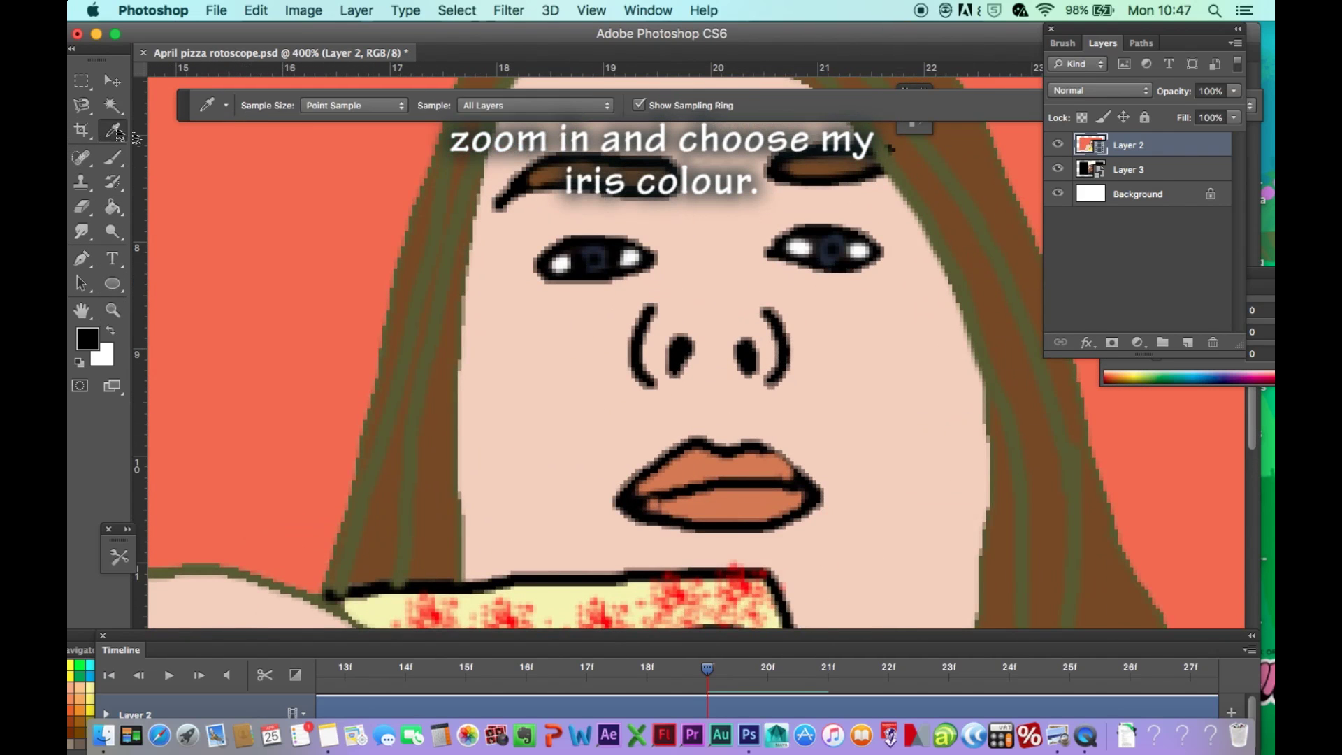
pyautogui.click(597, 246)
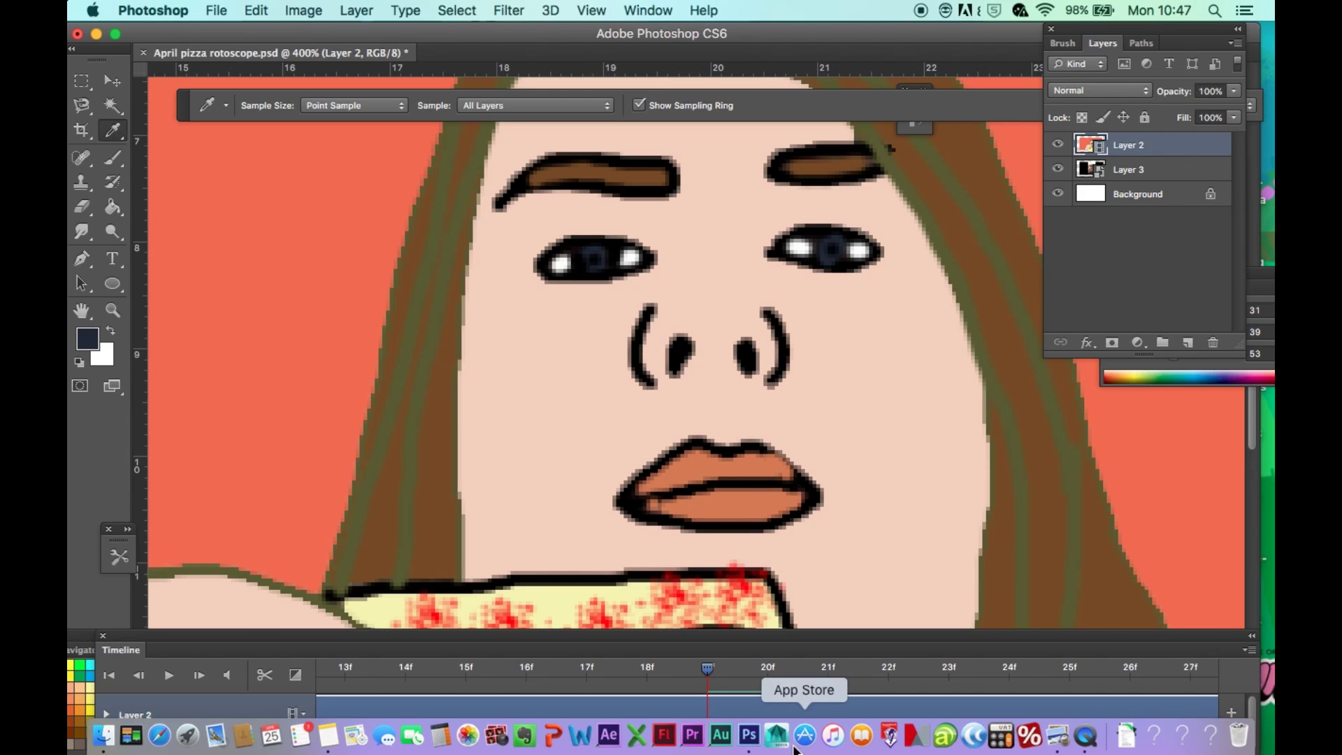
# Step: Paint both irises on frame 20 in the sampled dark blue with the 4-pixel brush
pyautogui.click(767, 660)
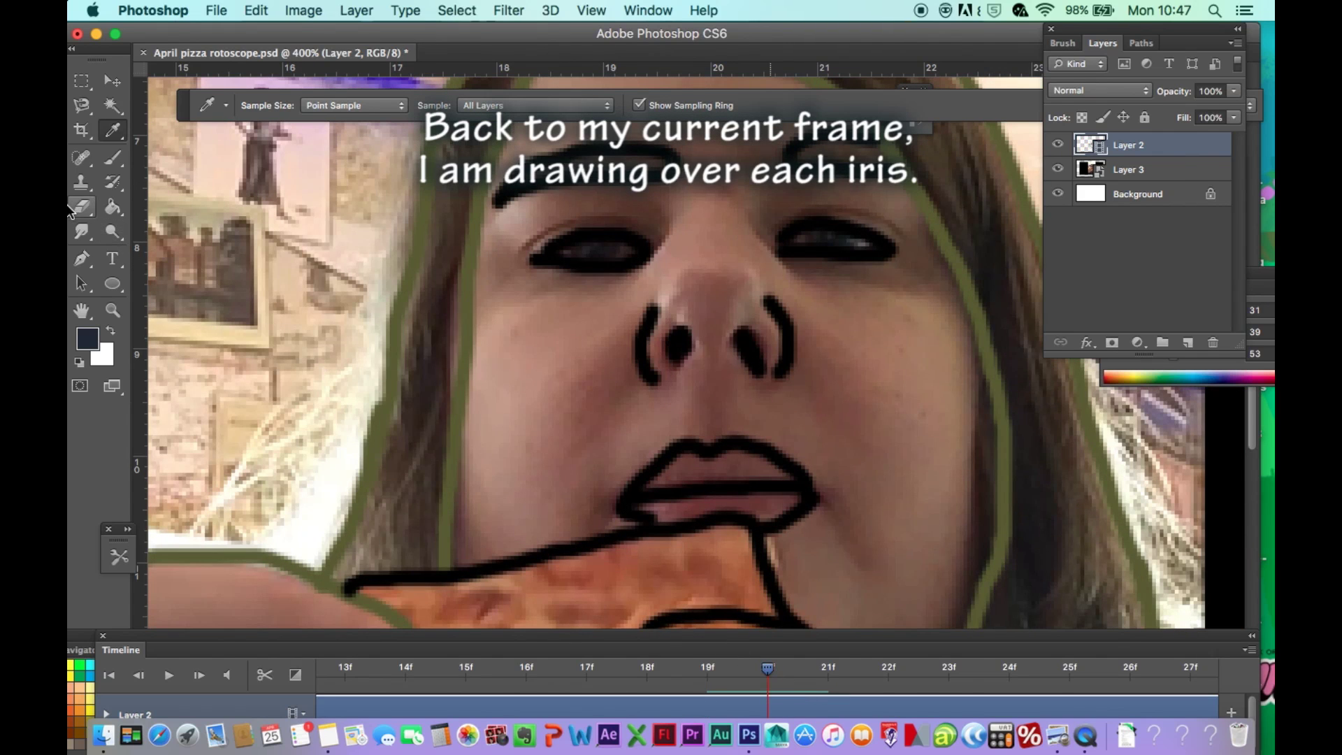
pyautogui.click(113, 157)
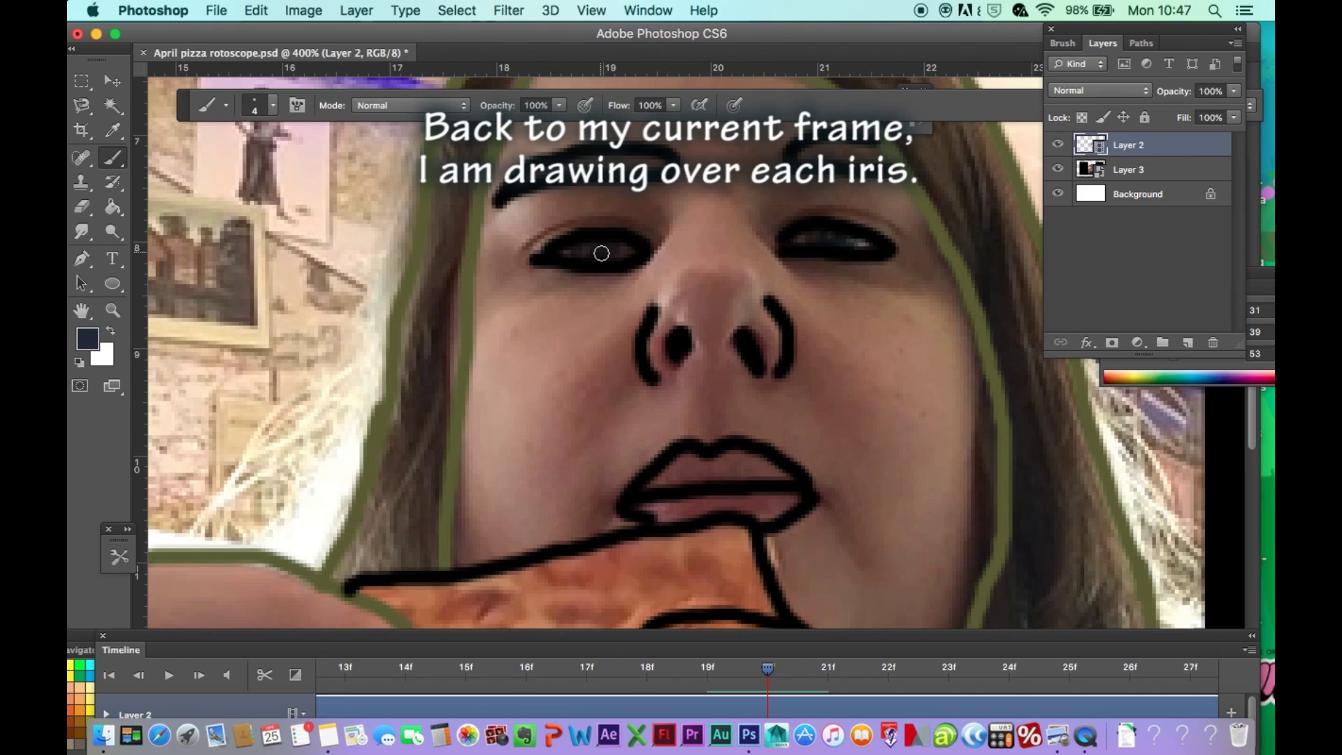
pyautogui.moveTo(595, 249); pyautogui.dragTo(603, 250)
pyautogui.moveTo(818, 253); pyautogui.dragTo(837, 234)
# Step: Paint the whites on both sides of each iris on frame 20 in white
pyautogui.click(110, 330)
pyautogui.moveTo(551, 248); pyautogui.dragTo(632, 251)
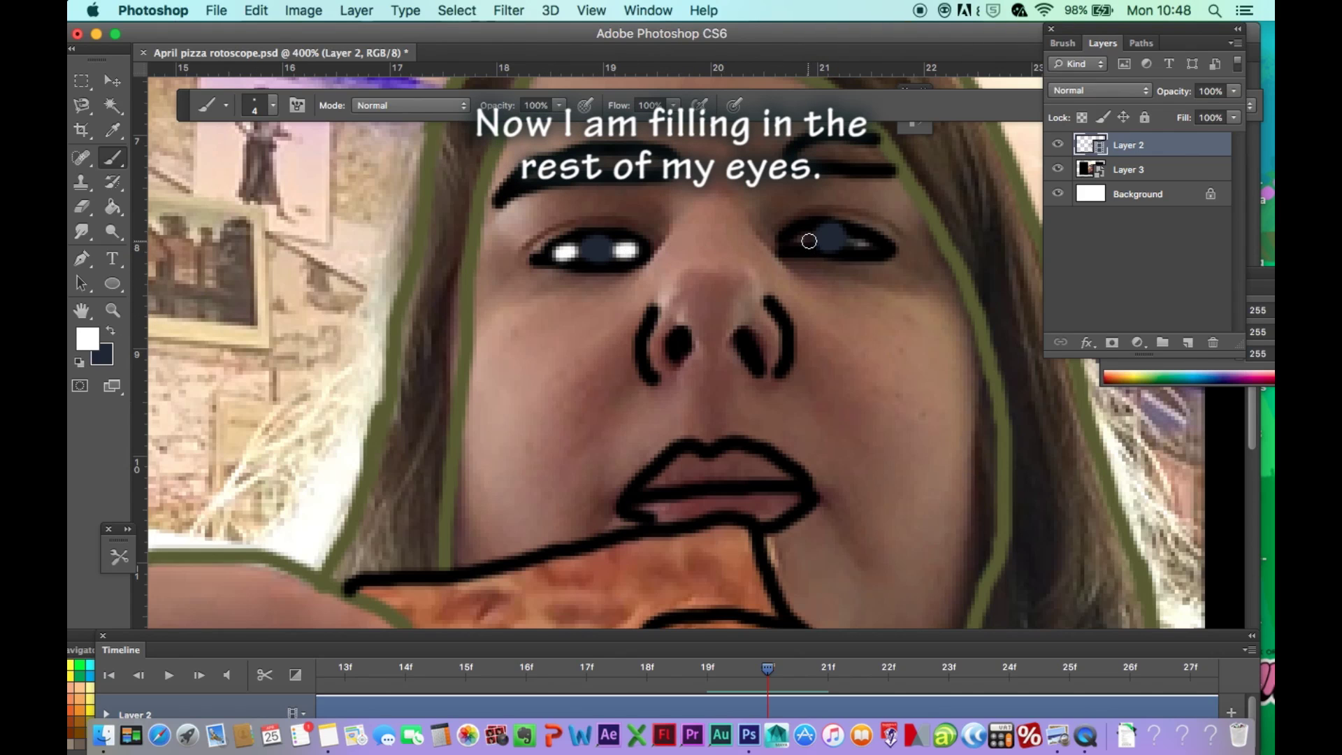
pyautogui.click(808, 241)
pyautogui.moveTo(843, 243); pyautogui.dragTo(864, 243)
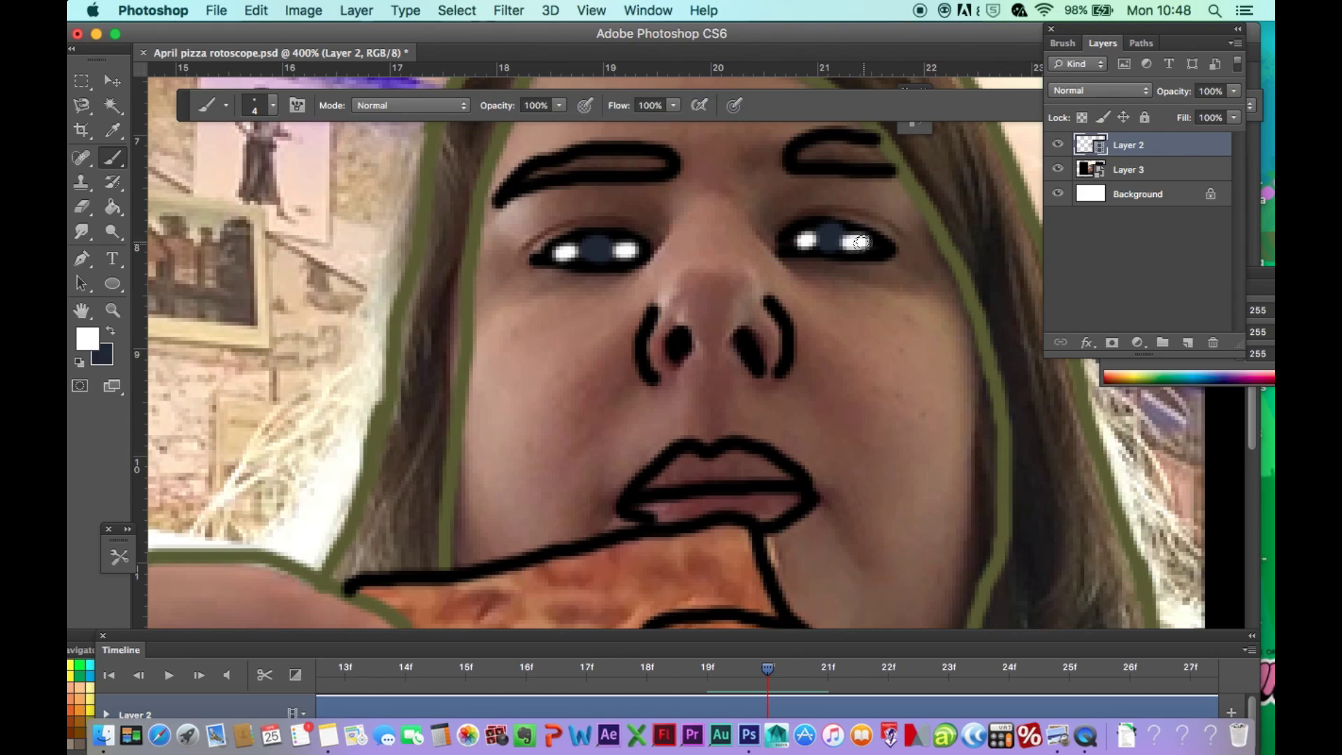
# Step: Add a black pupil to the centre of each iris on frame 20
pyautogui.press('d')
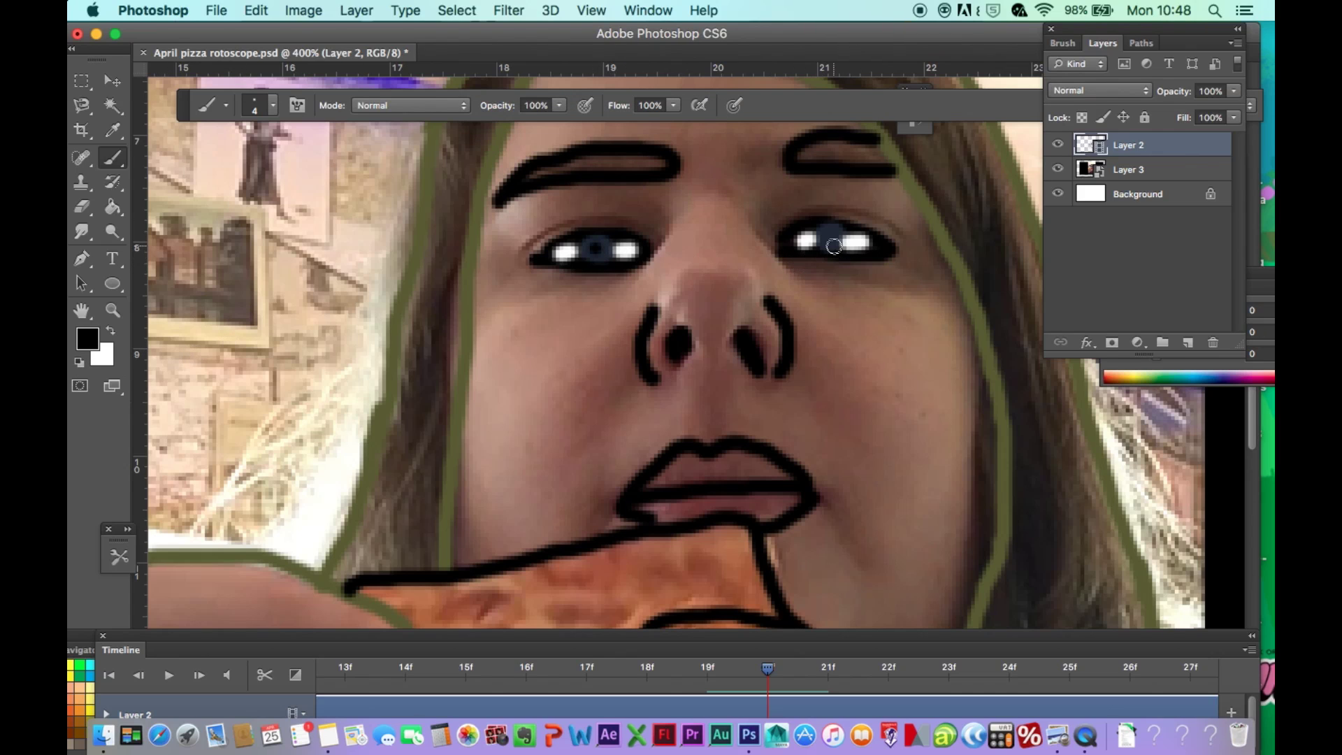
pyautogui.moveTo(833, 238); pyautogui.dragTo(818, 239)
pyautogui.press('super+0')
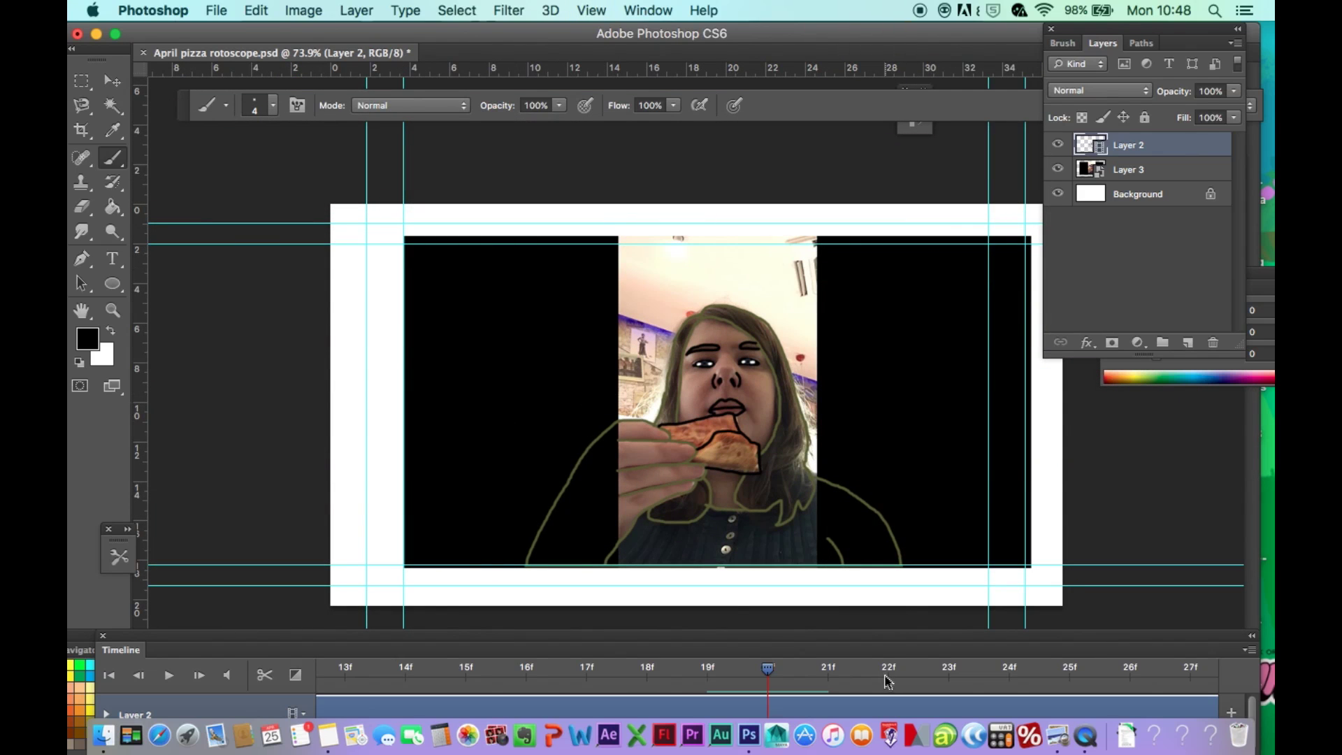
# Step: Hide the video layer and fill the shirt on frame 20 with the yellow sampled from the frame 19 drawing
pyautogui.click(1058, 169)
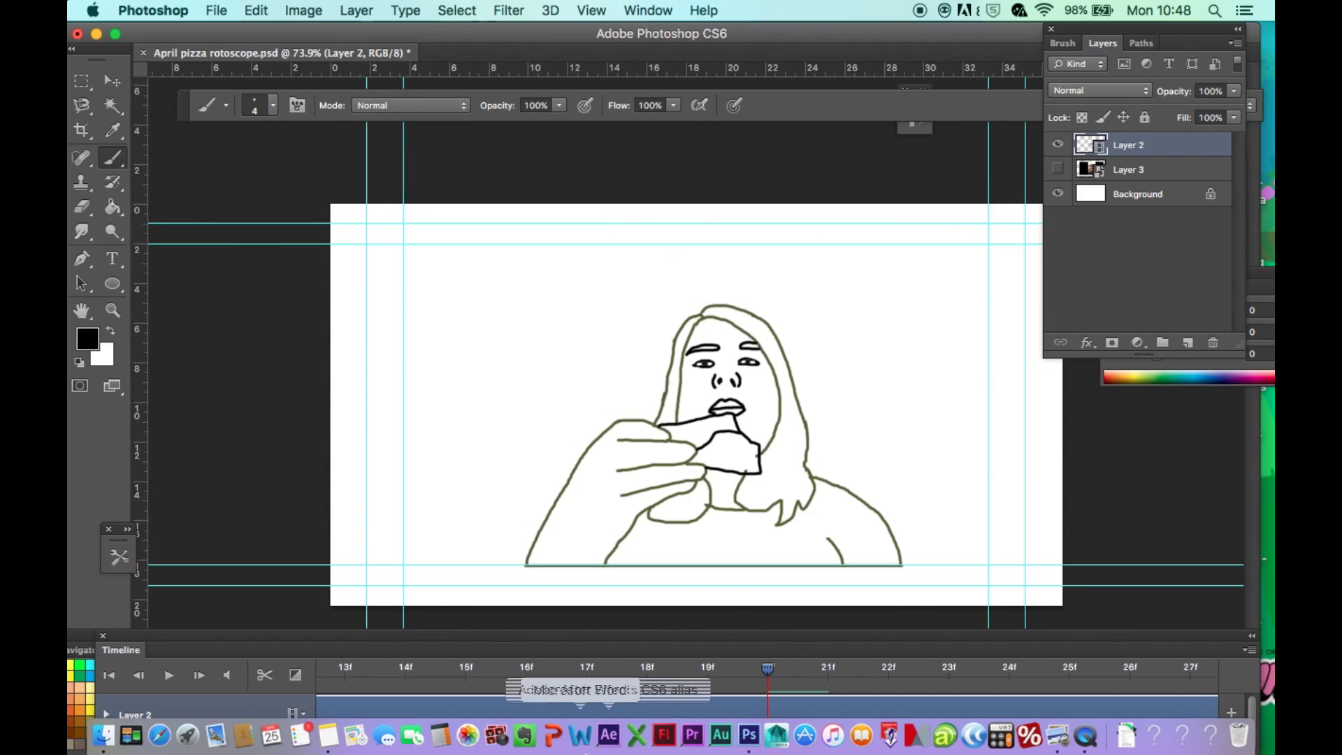
pyautogui.click(724, 670)
pyautogui.press('i')
pyautogui.click(643, 534)
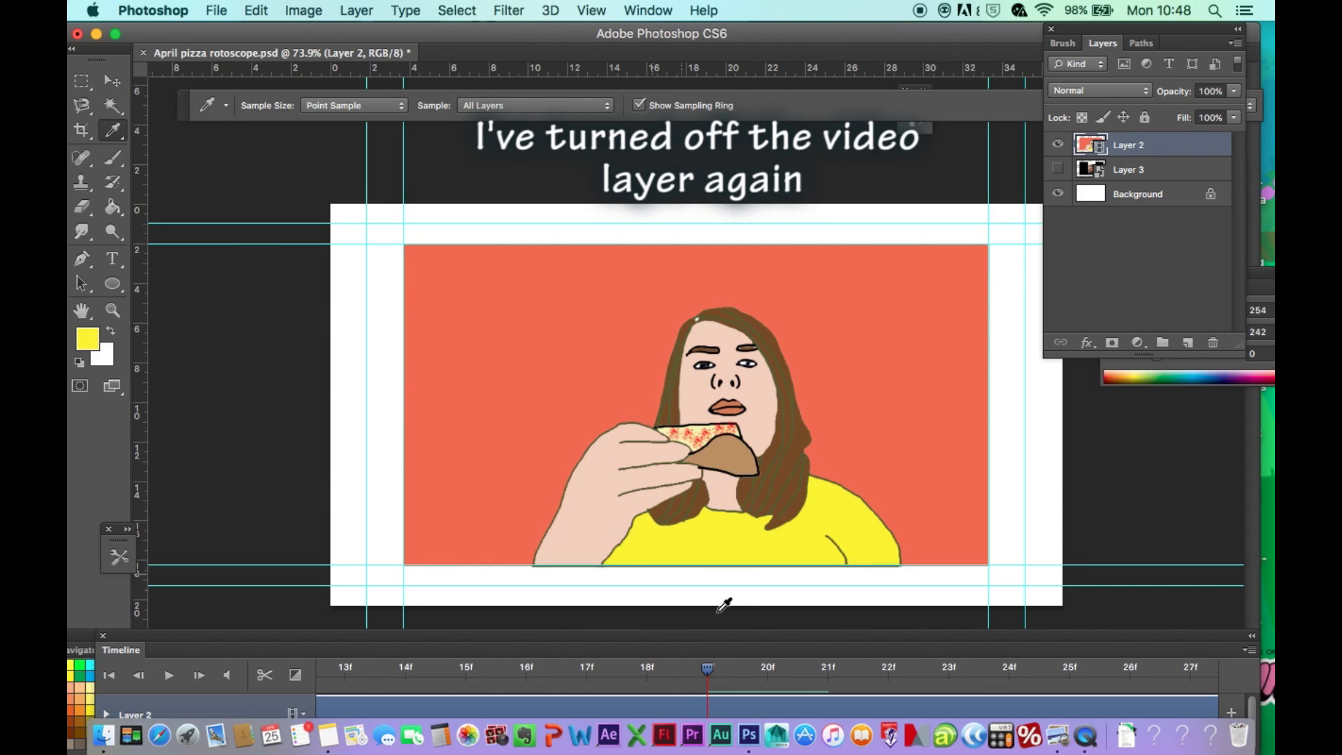
pyautogui.click(768, 671)
pyautogui.click(106, 208)
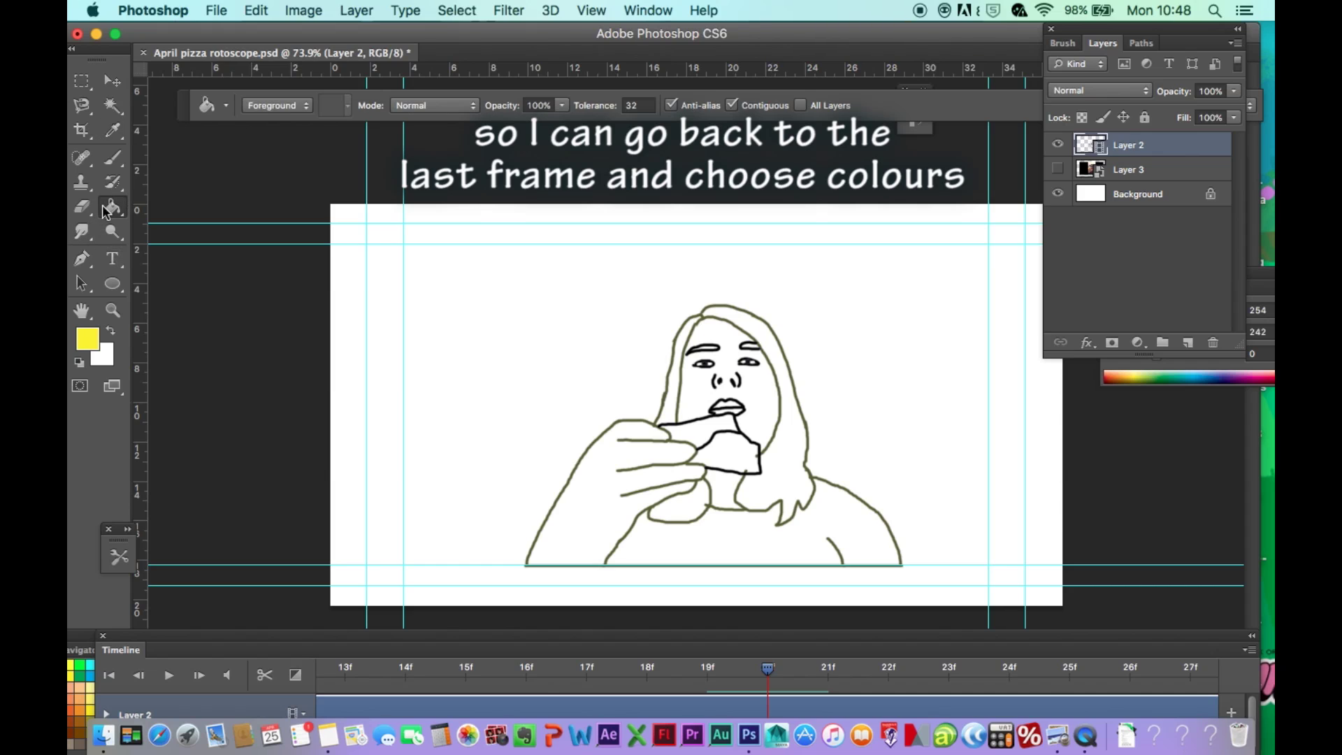
pyautogui.click(728, 544)
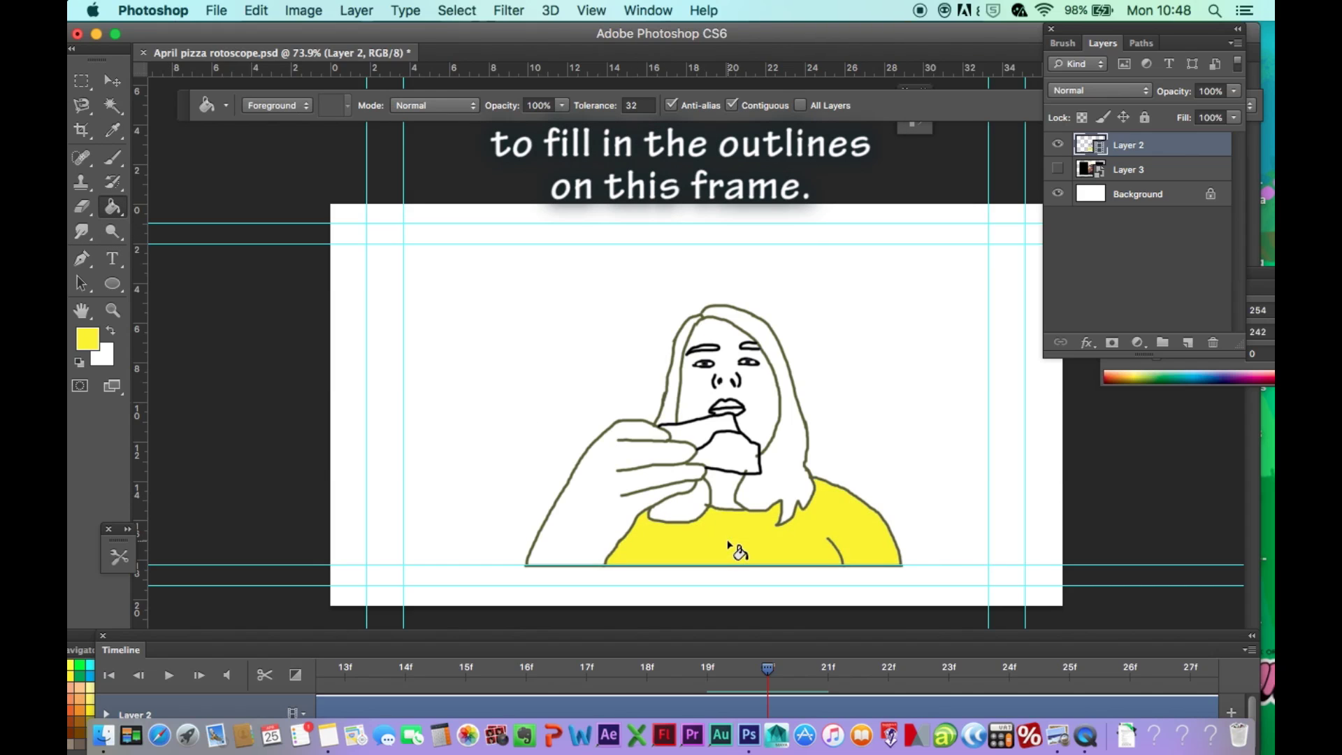
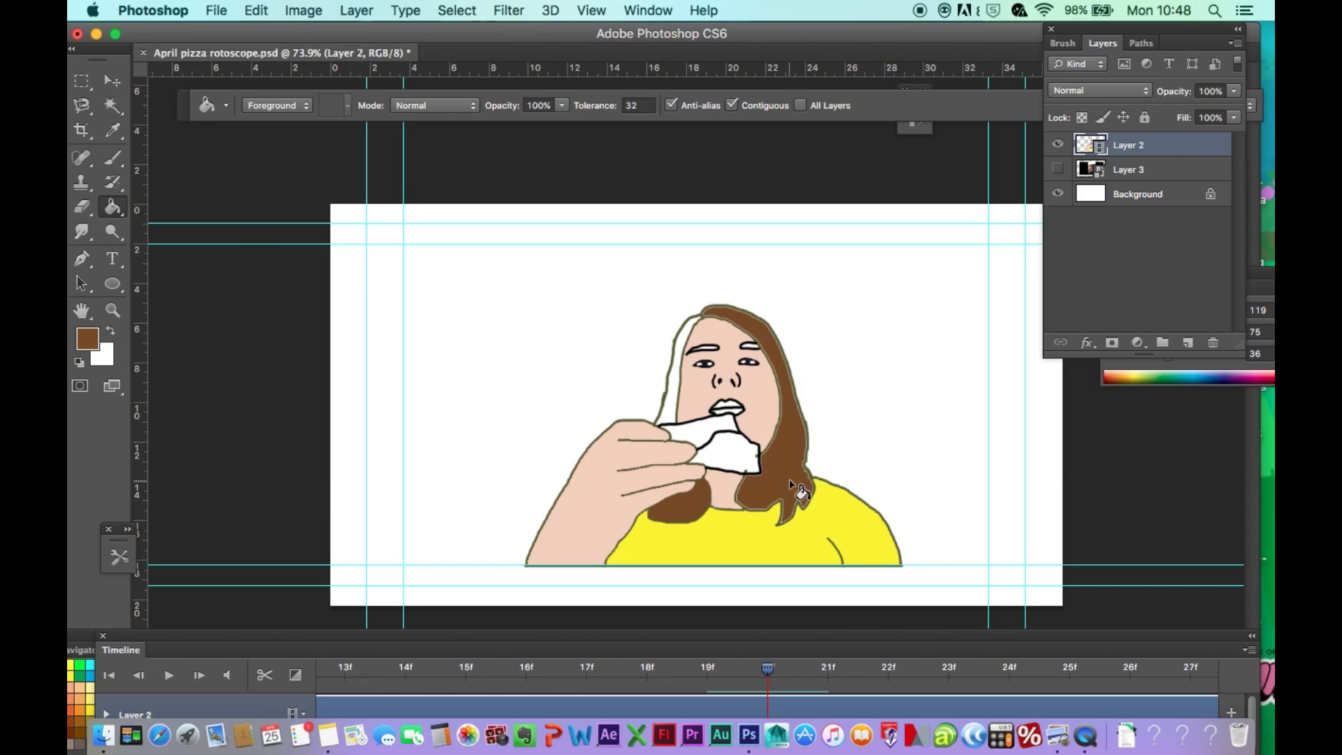
# Step: Fill the hair section on the pizza-hand side of the face and both eyebrows with the brown hair colour
pyautogui.click(675, 390)
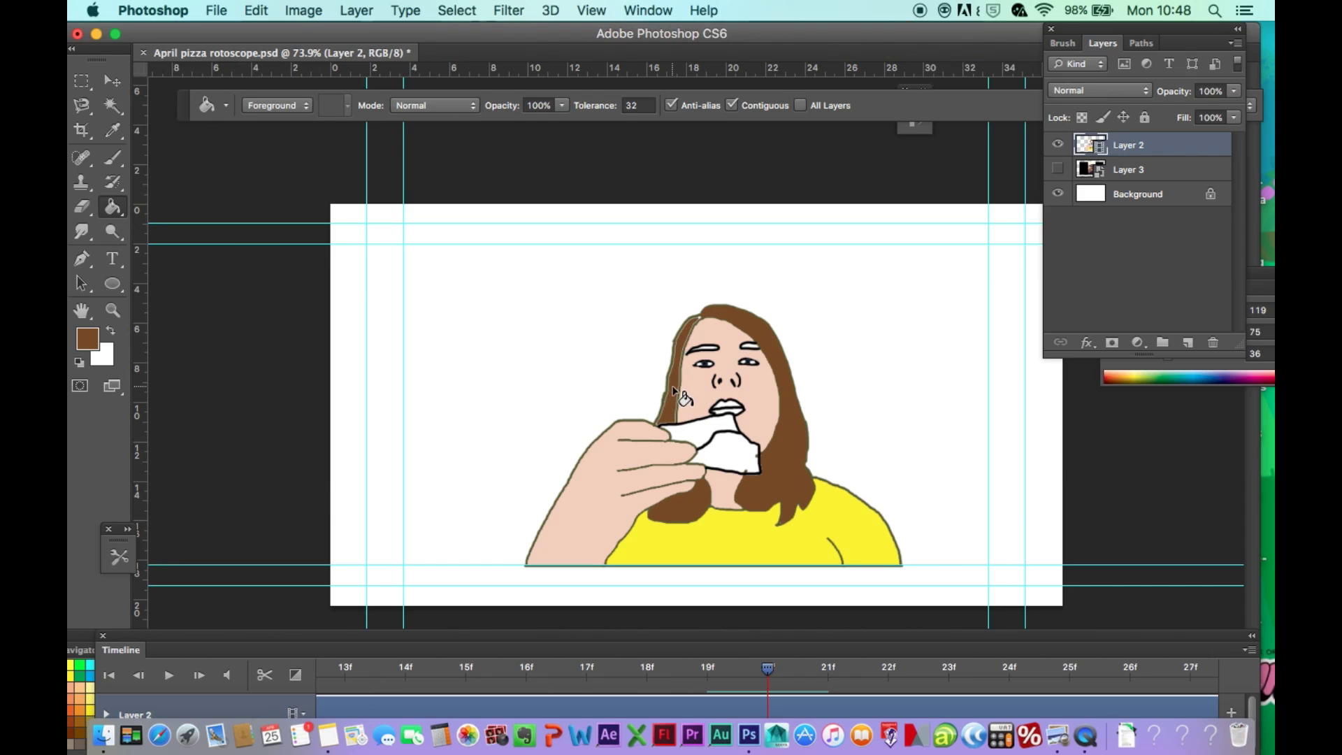
pyautogui.click(112, 310)
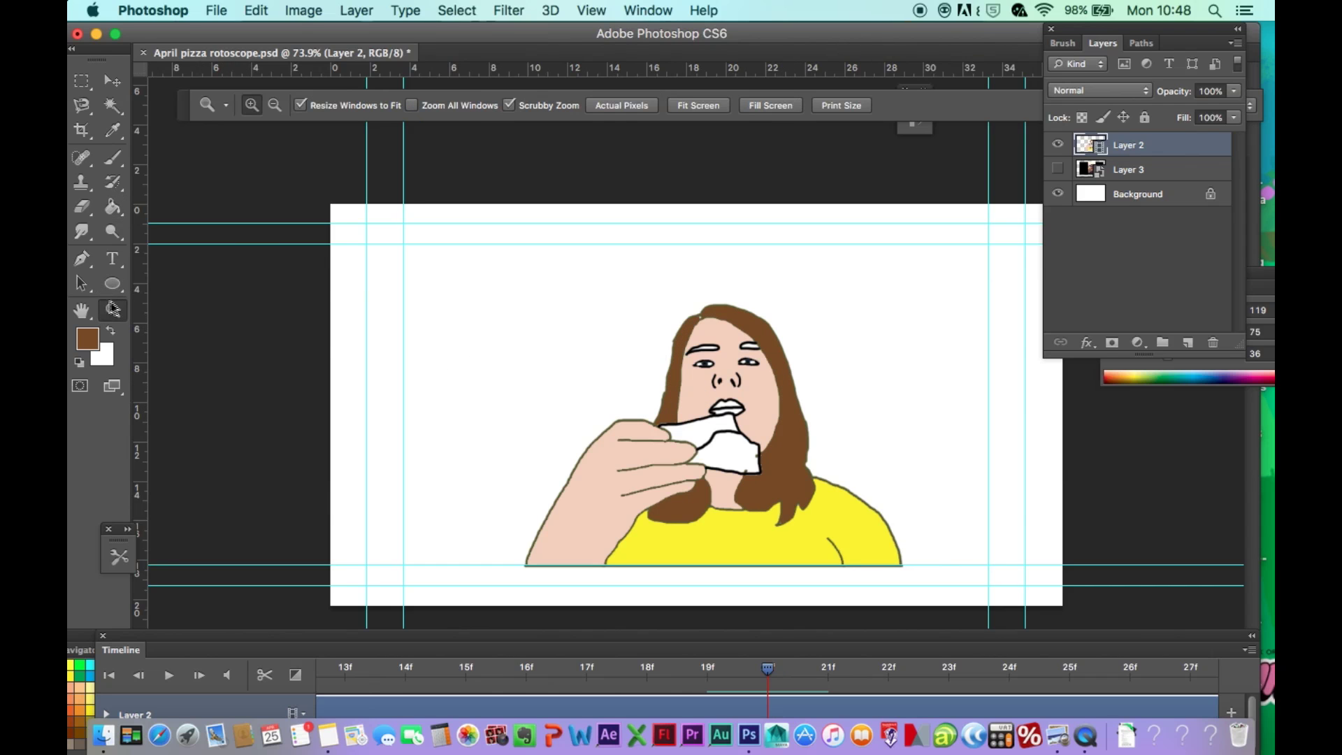
pyautogui.click(749, 371)
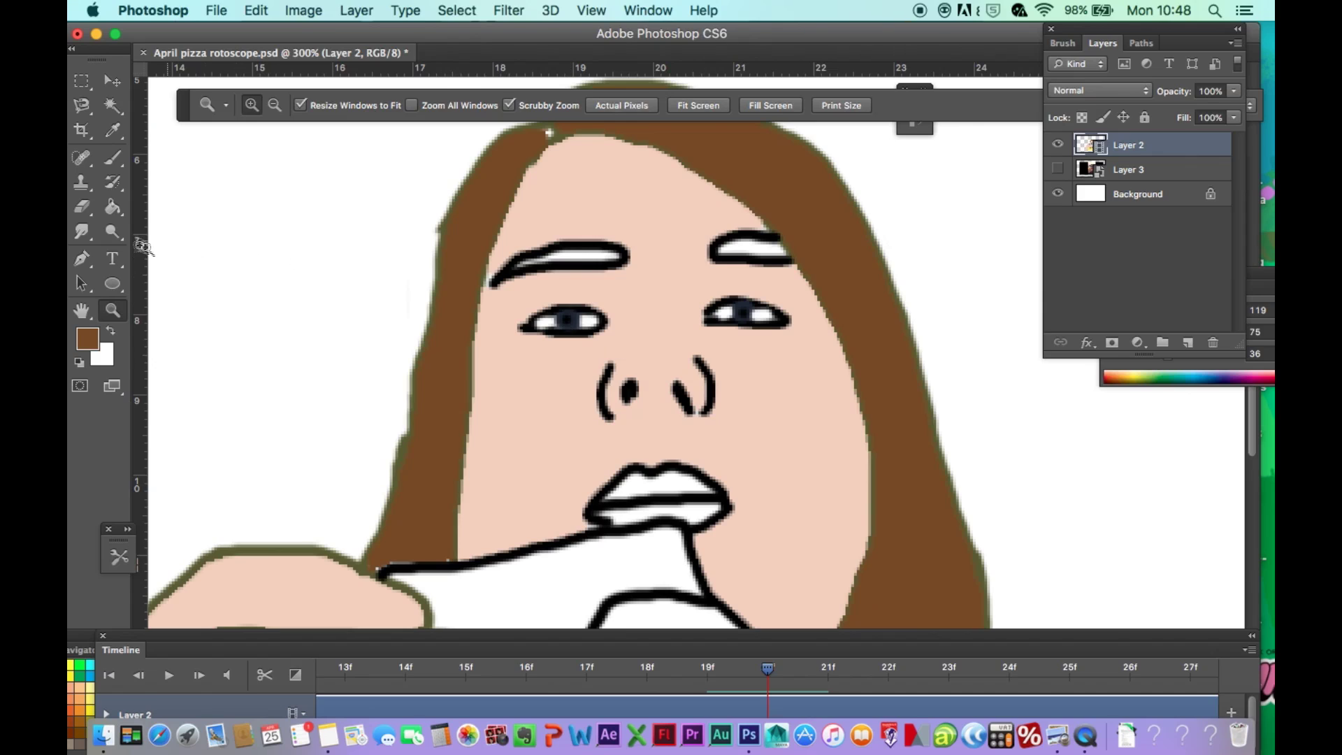
pyautogui.click(113, 207)
pyautogui.click(595, 264)
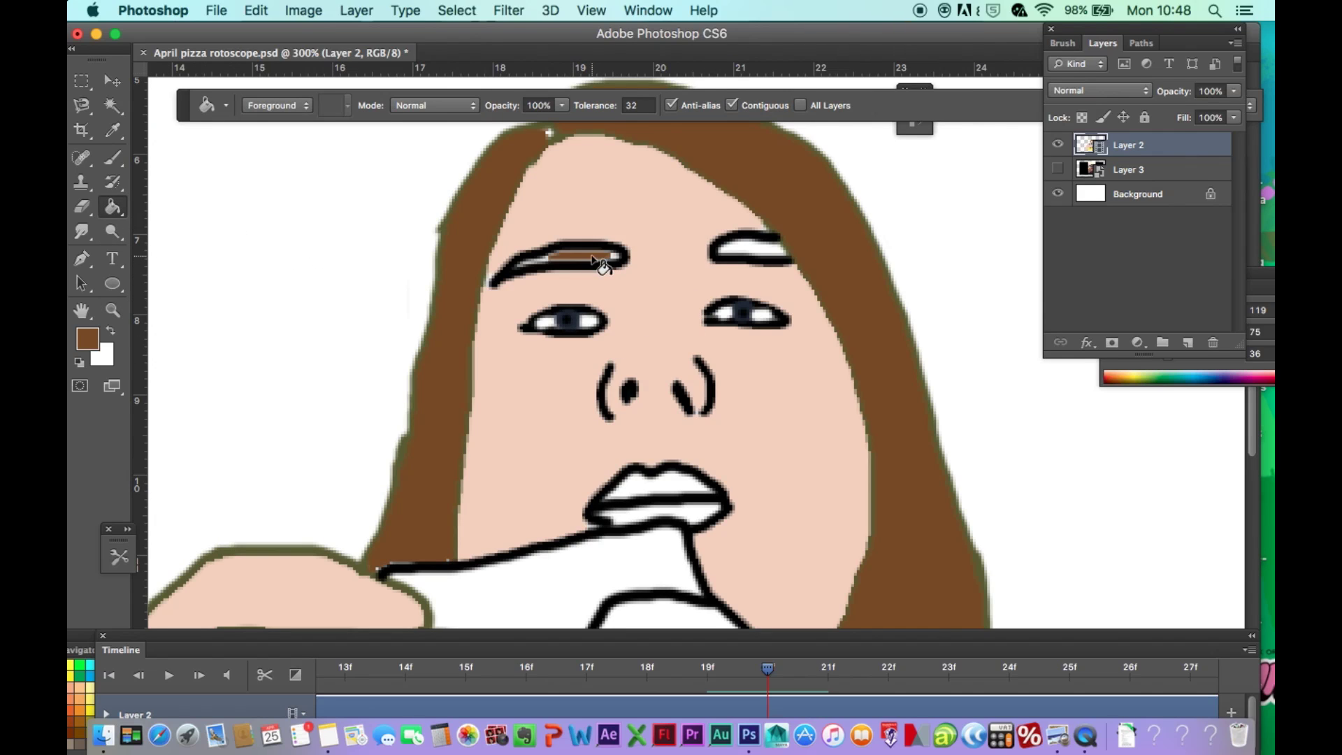
pyautogui.click(590, 259)
pyautogui.click(742, 249)
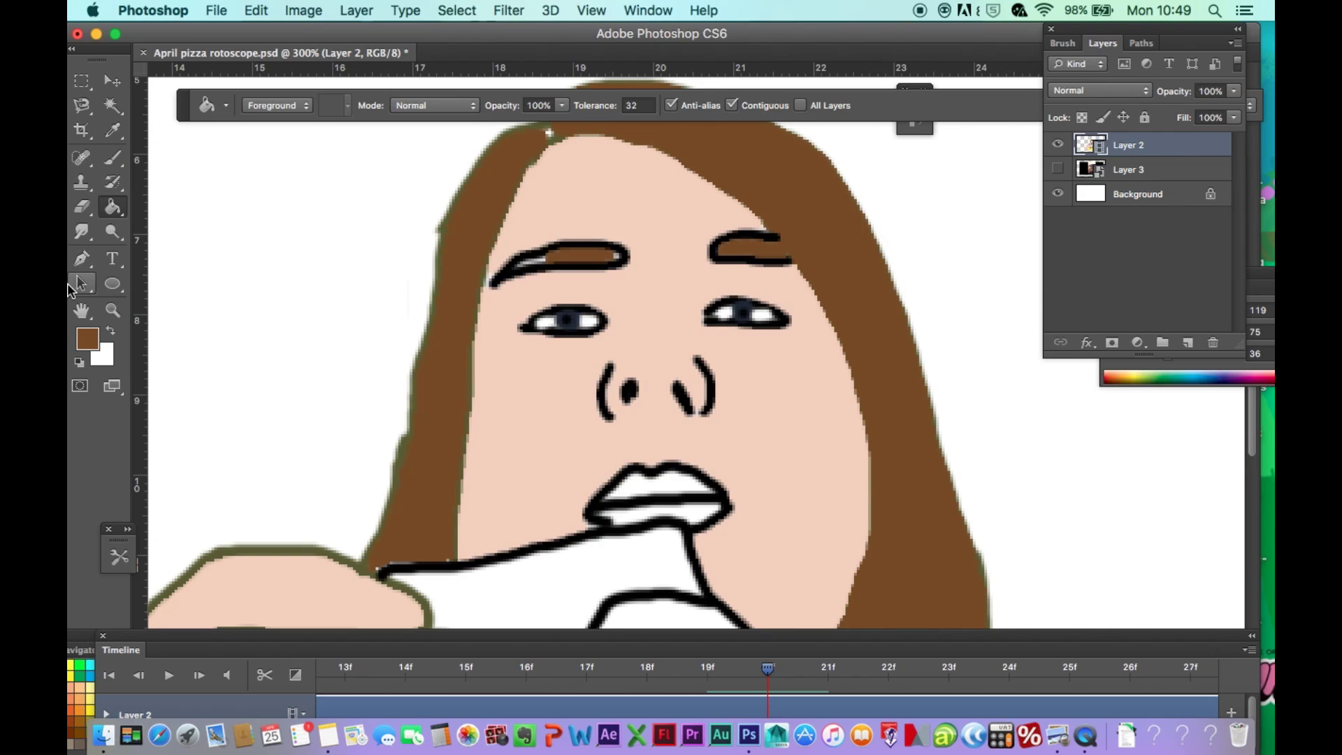
# Step: Undo the last Paint Bucket fill and brush the rest of the pizza-hand-side eyebrow in brown
pyautogui.click(246, 12)
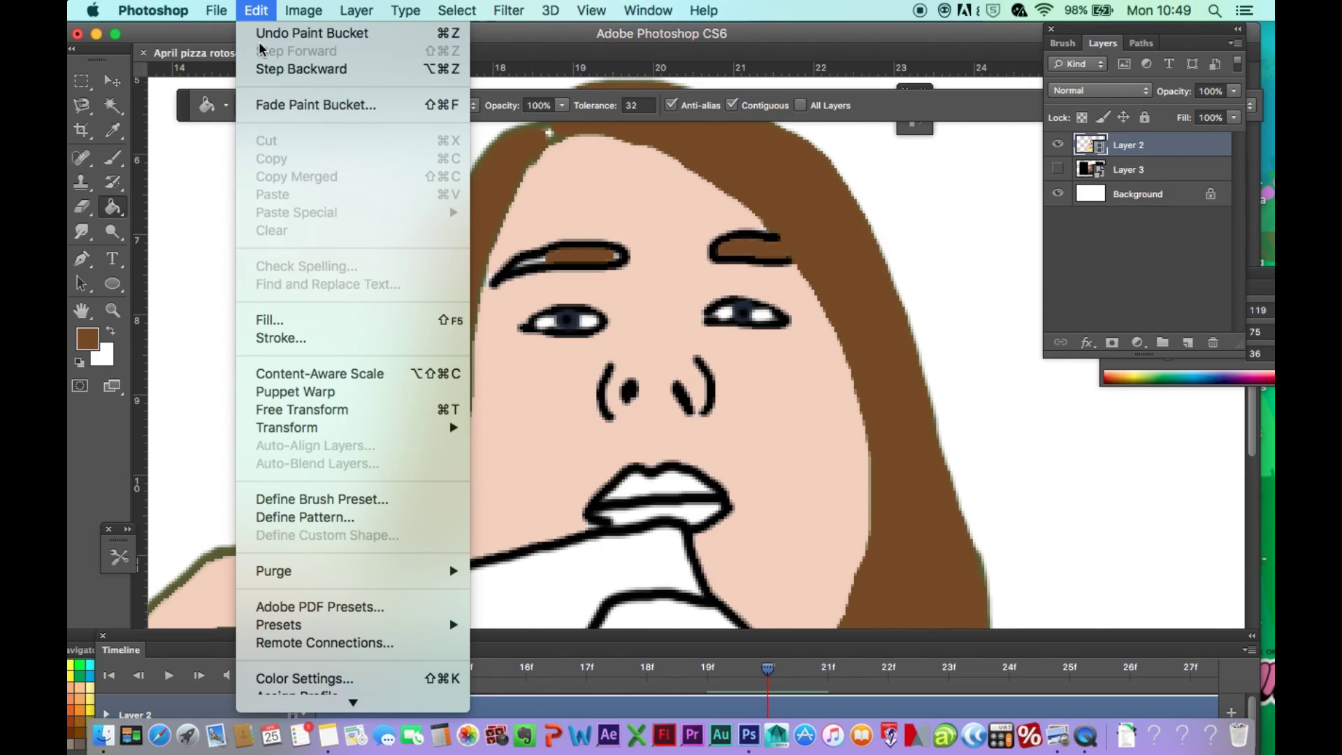
pyautogui.click(261, 39)
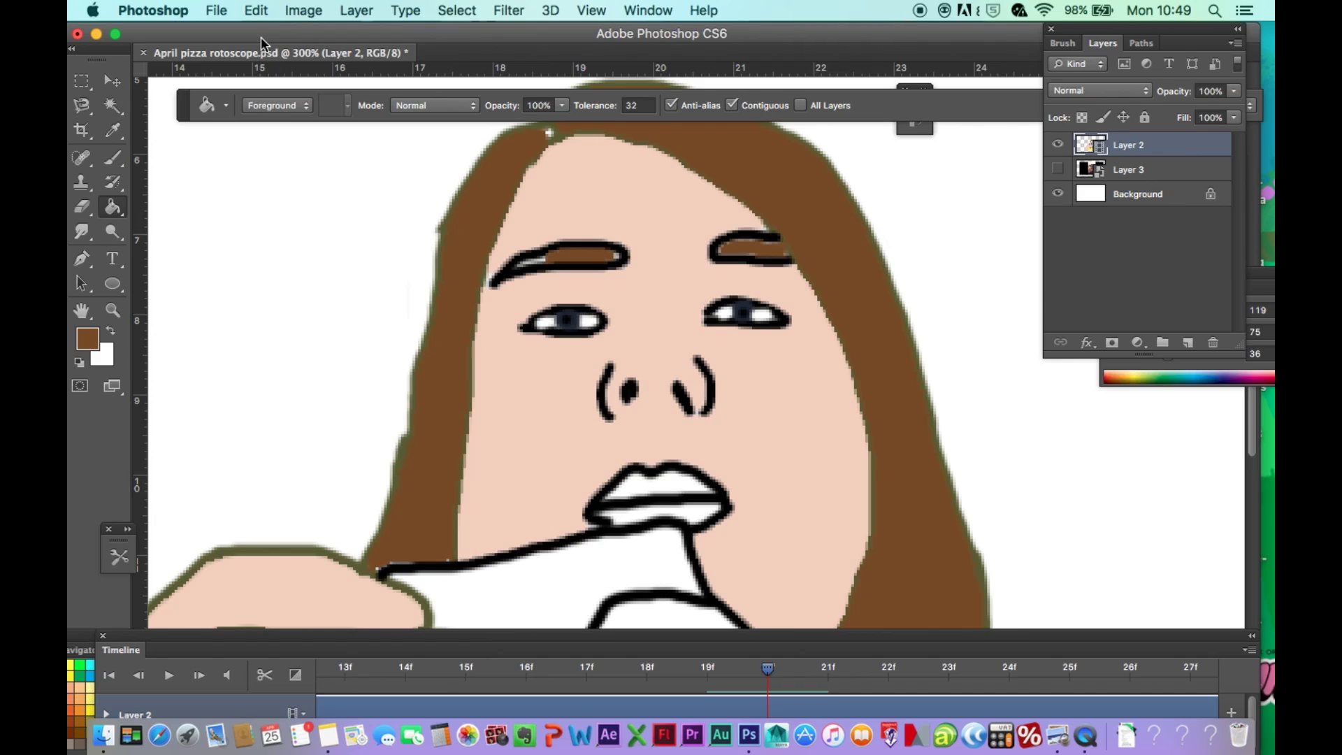
pyautogui.click(112, 158)
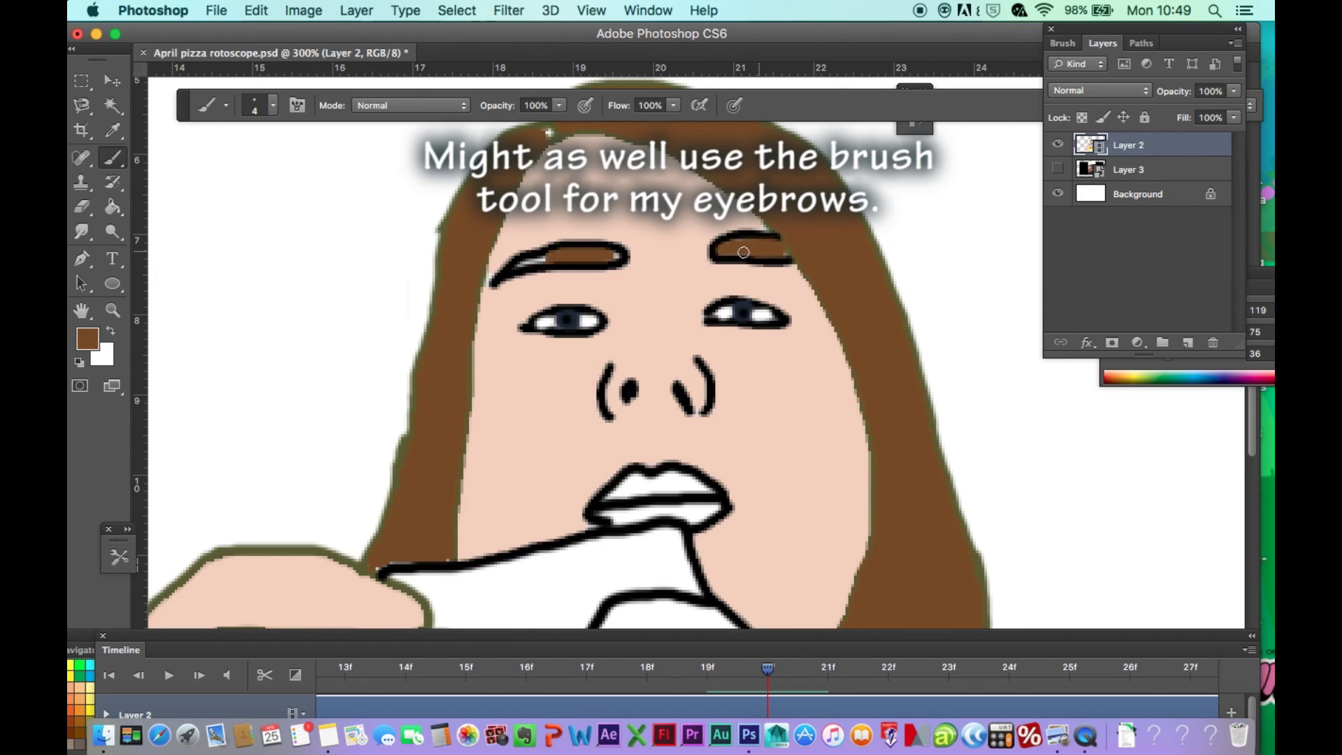
pyautogui.moveTo(514, 266); pyautogui.dragTo(606, 255)
# Step: Sample the orange lip colour from the upper lip of the frame 19 drawing
pyautogui.scroll(-3, 615, 266)
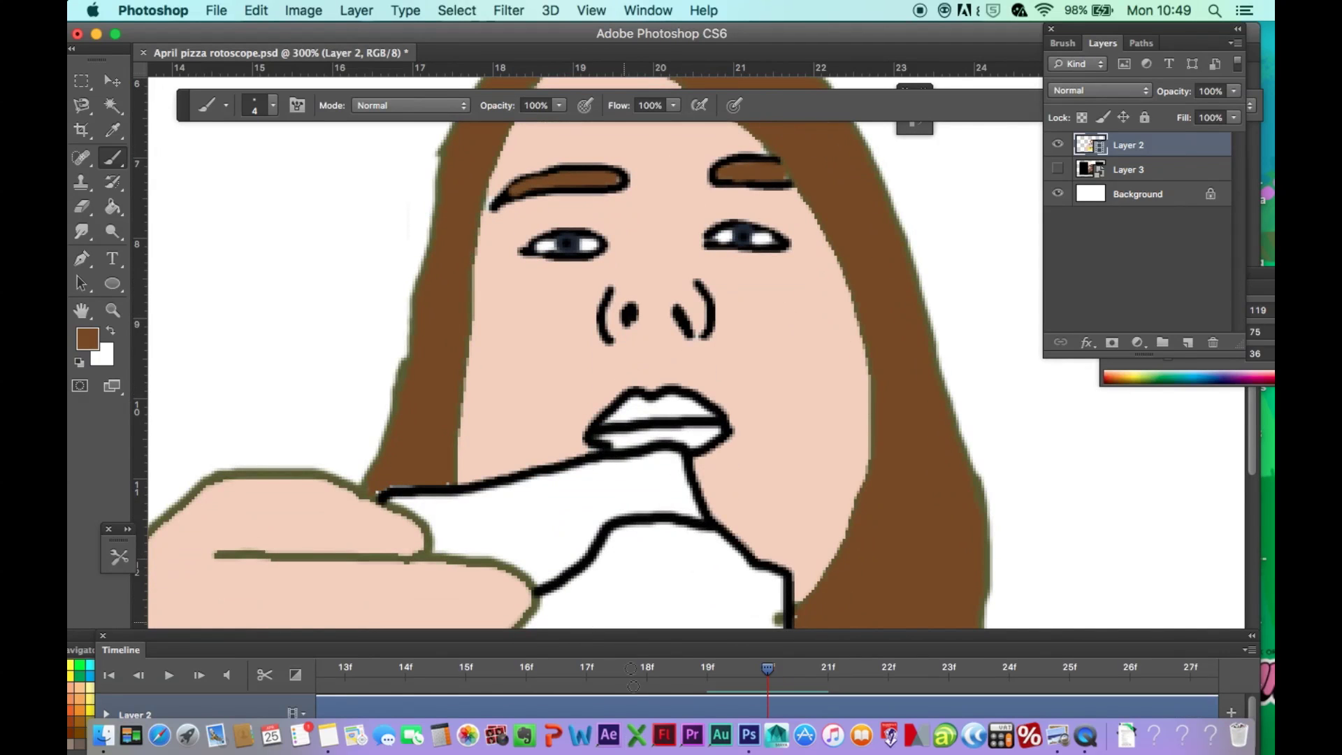
pyautogui.click(716, 671)
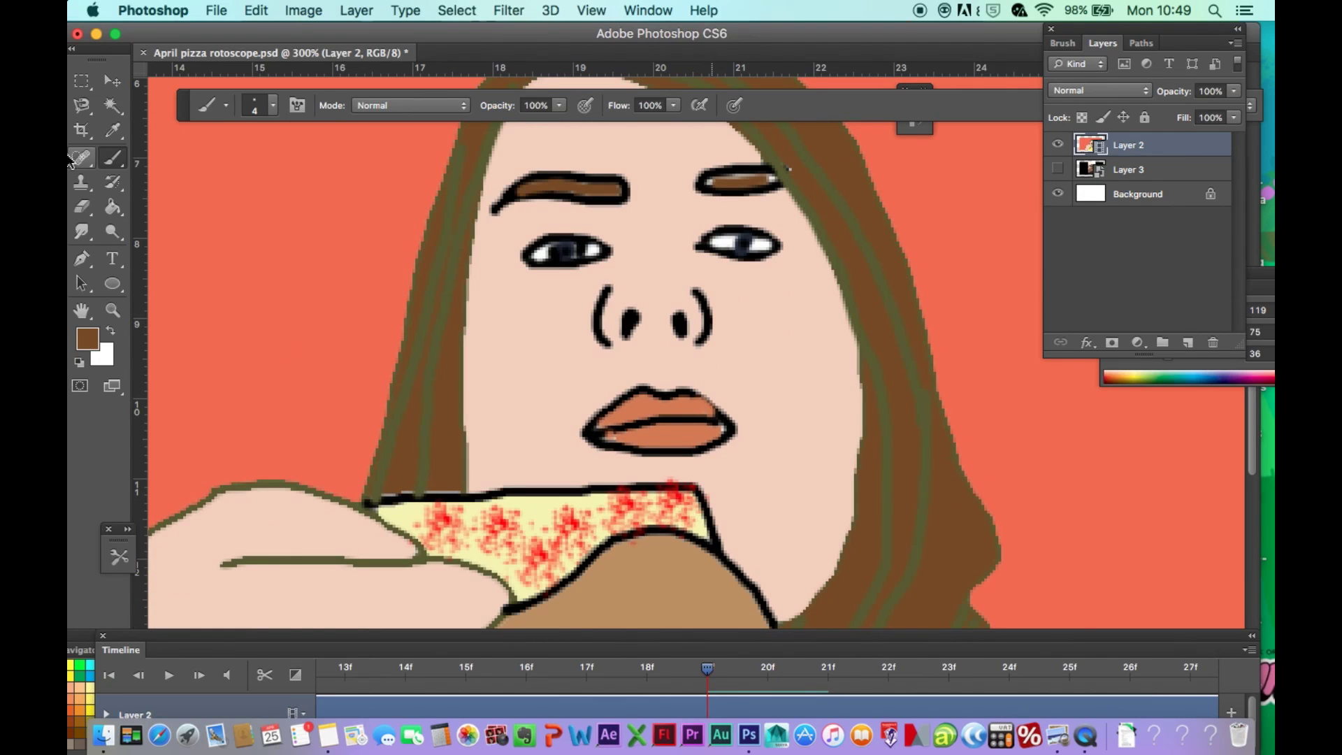
pyautogui.press('i')
pyautogui.click(683, 404)
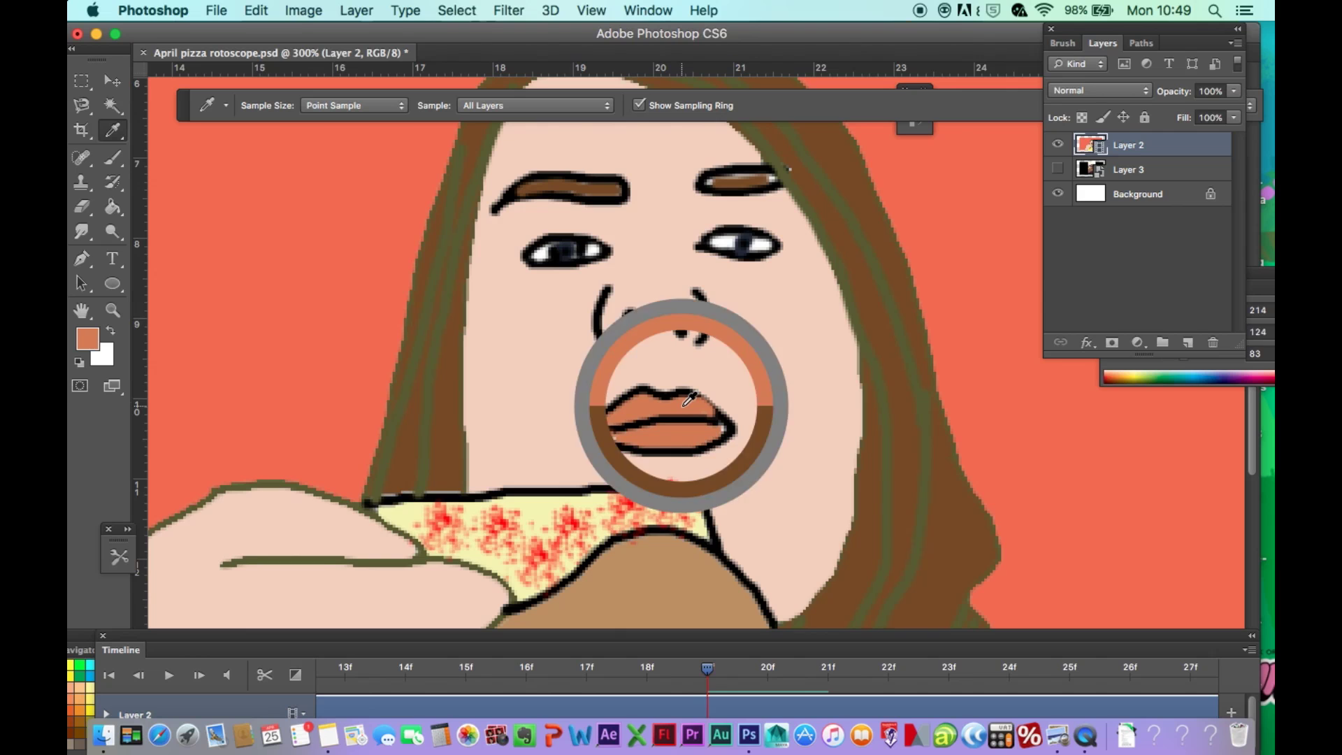
# Step: Fill both lips on frame 20 with the sampled orange and brush over the gaps left in them
pyautogui.click(766, 671)
pyautogui.click(112, 207)
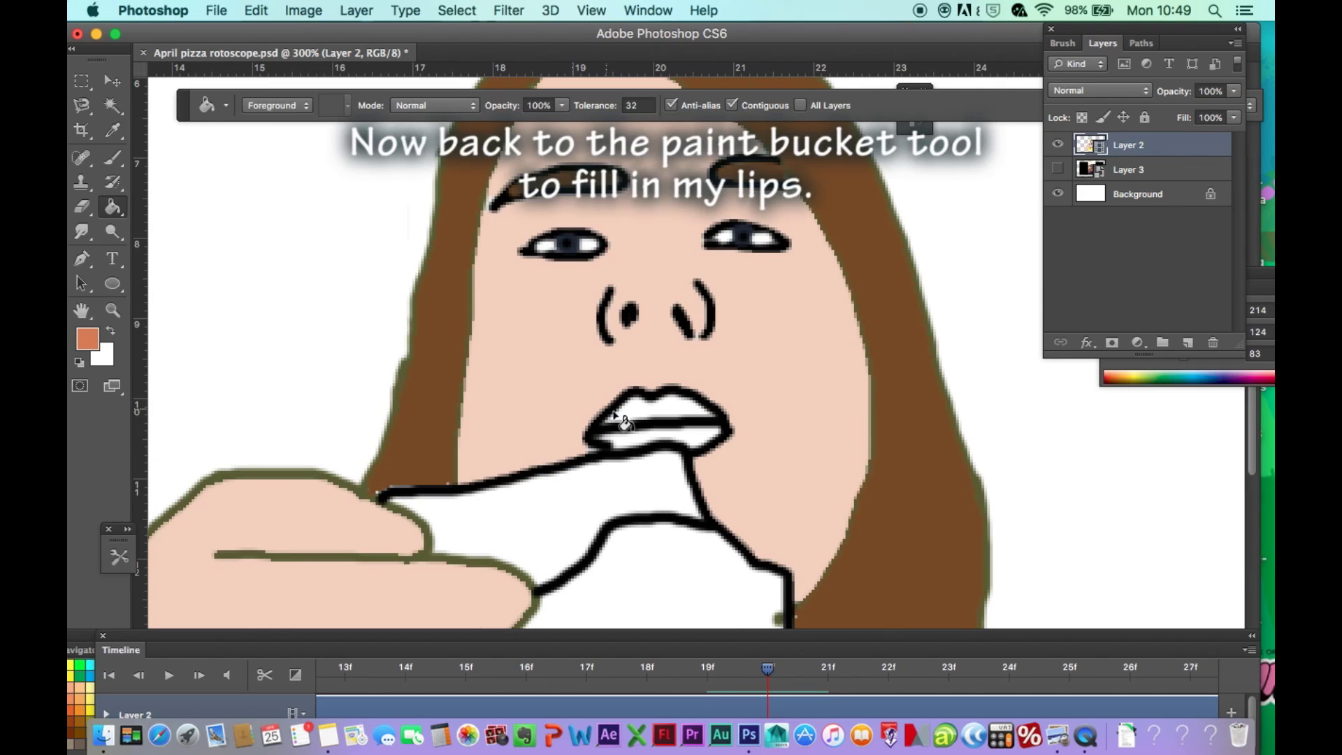
pyautogui.click(645, 412)
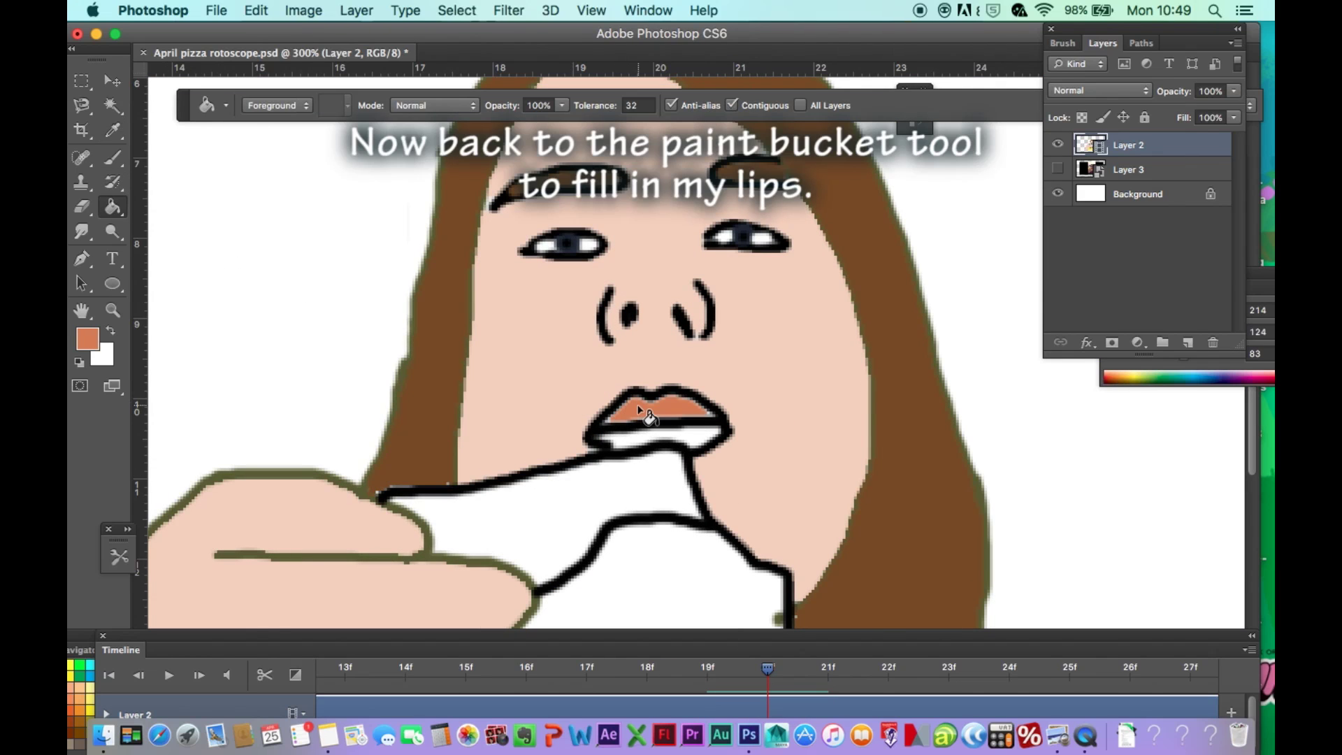
pyautogui.click(697, 437)
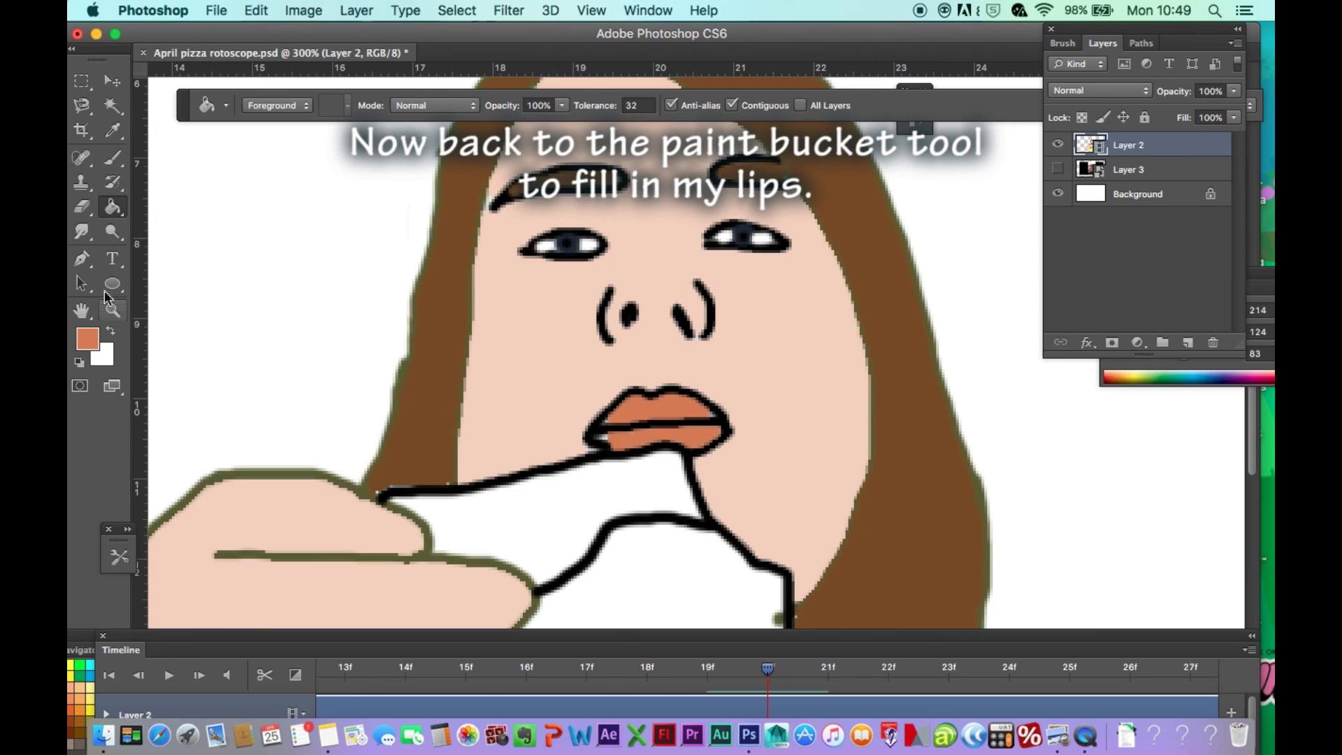
pyautogui.click(112, 158)
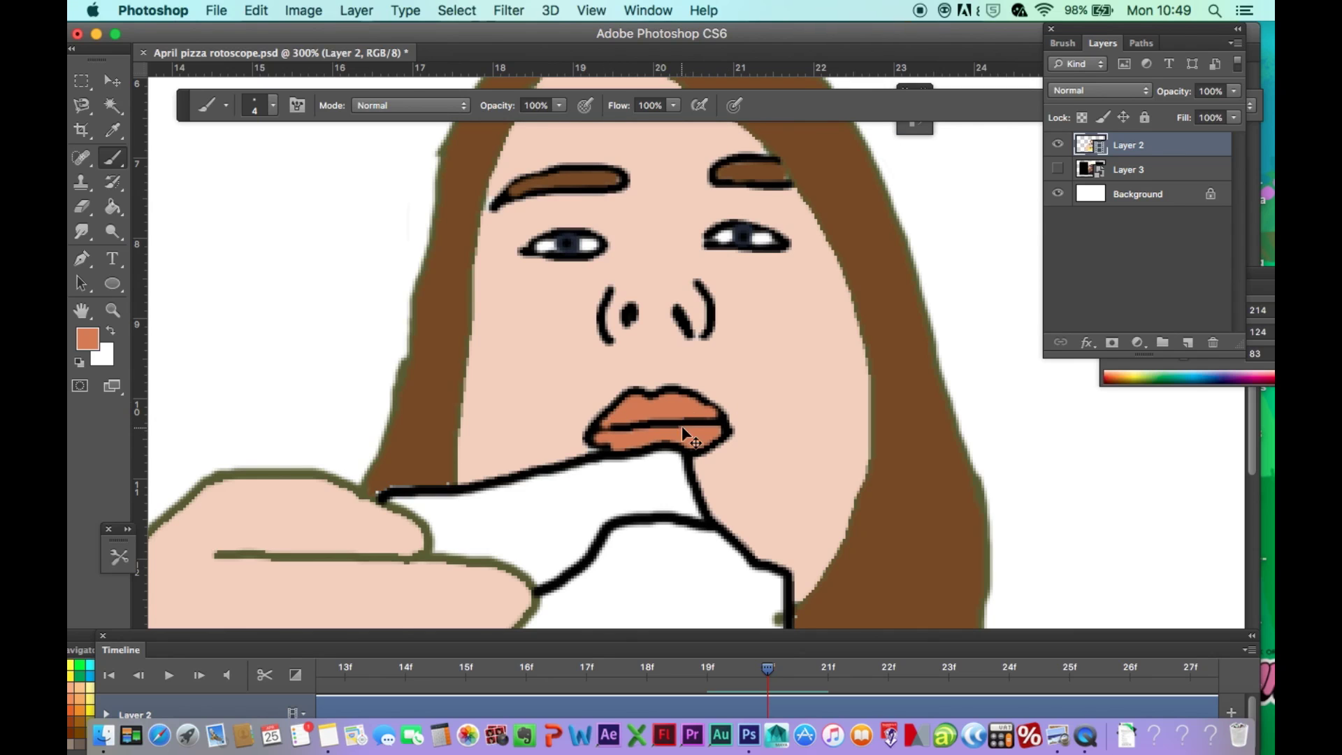
# Step: Turn on onion skins in the timeline so the neighbouring frame's hair lines can be traced
pyautogui.press('super+0')
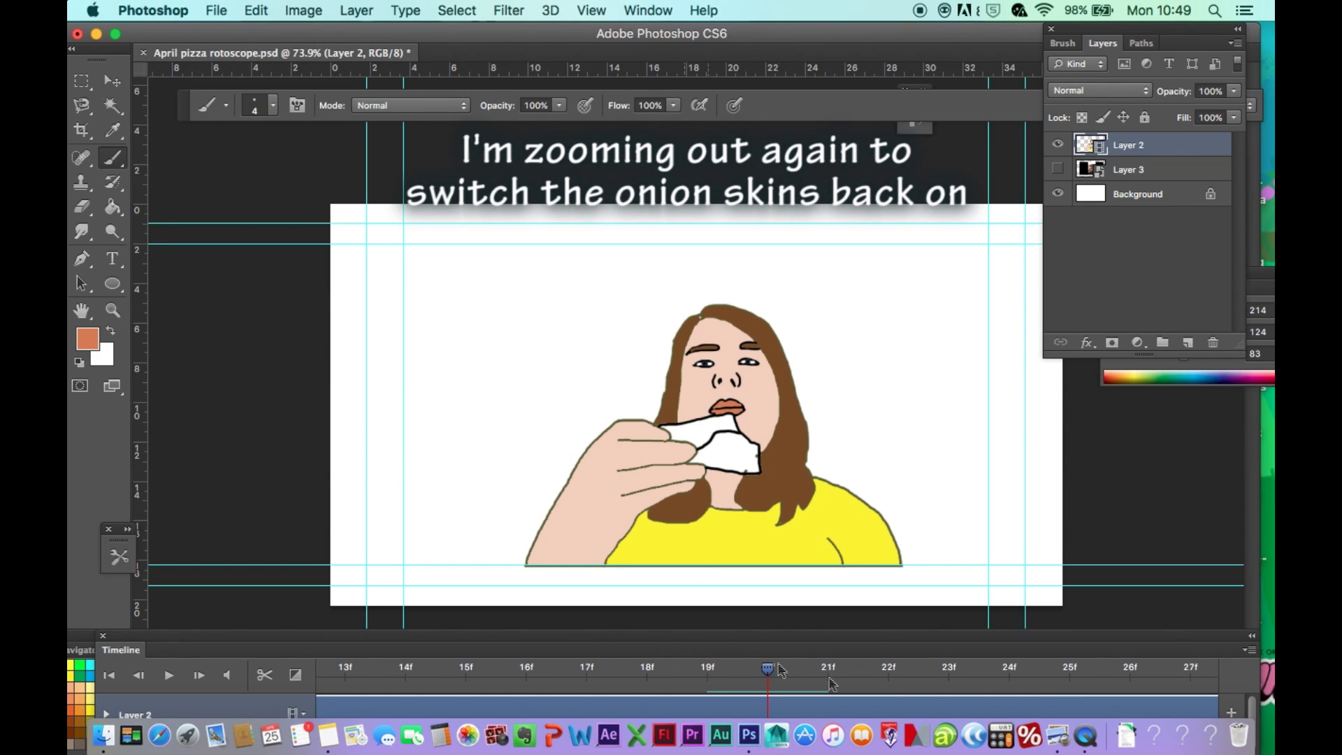
pyautogui.click(1249, 652)
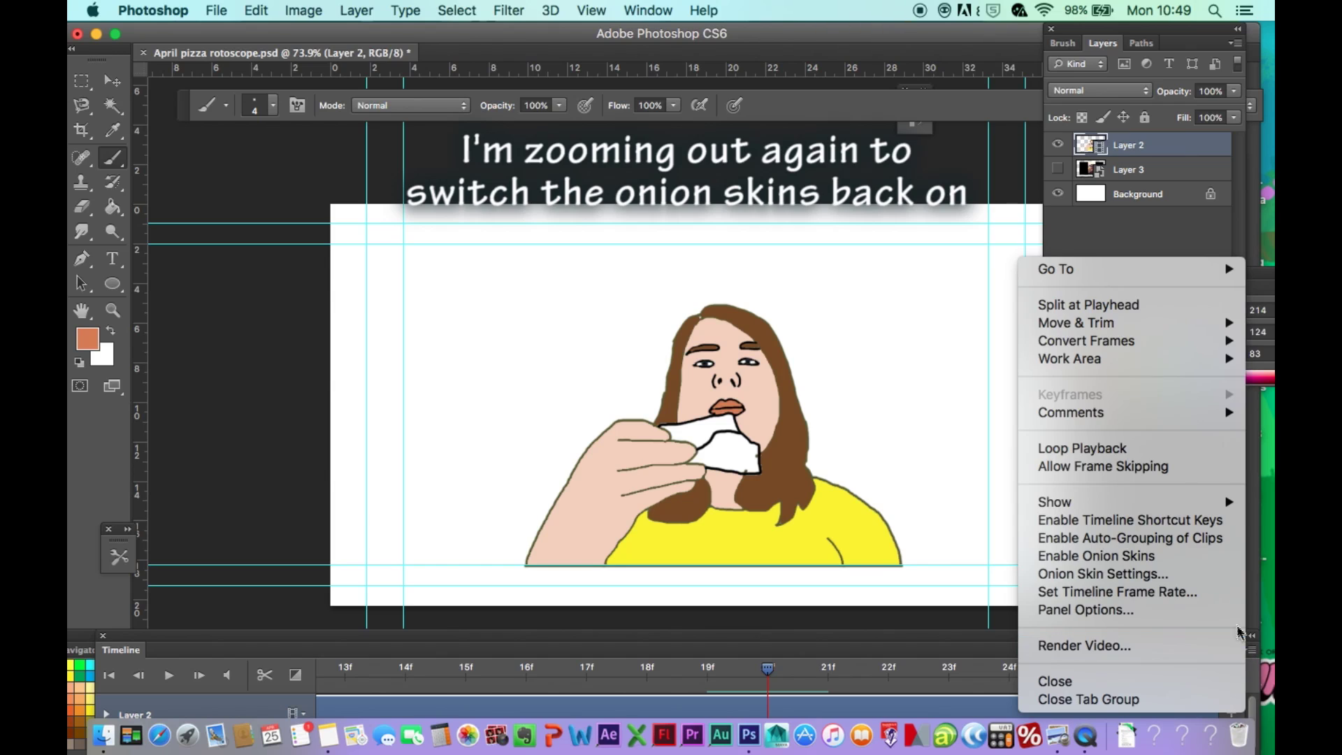
pyautogui.click(1196, 559)
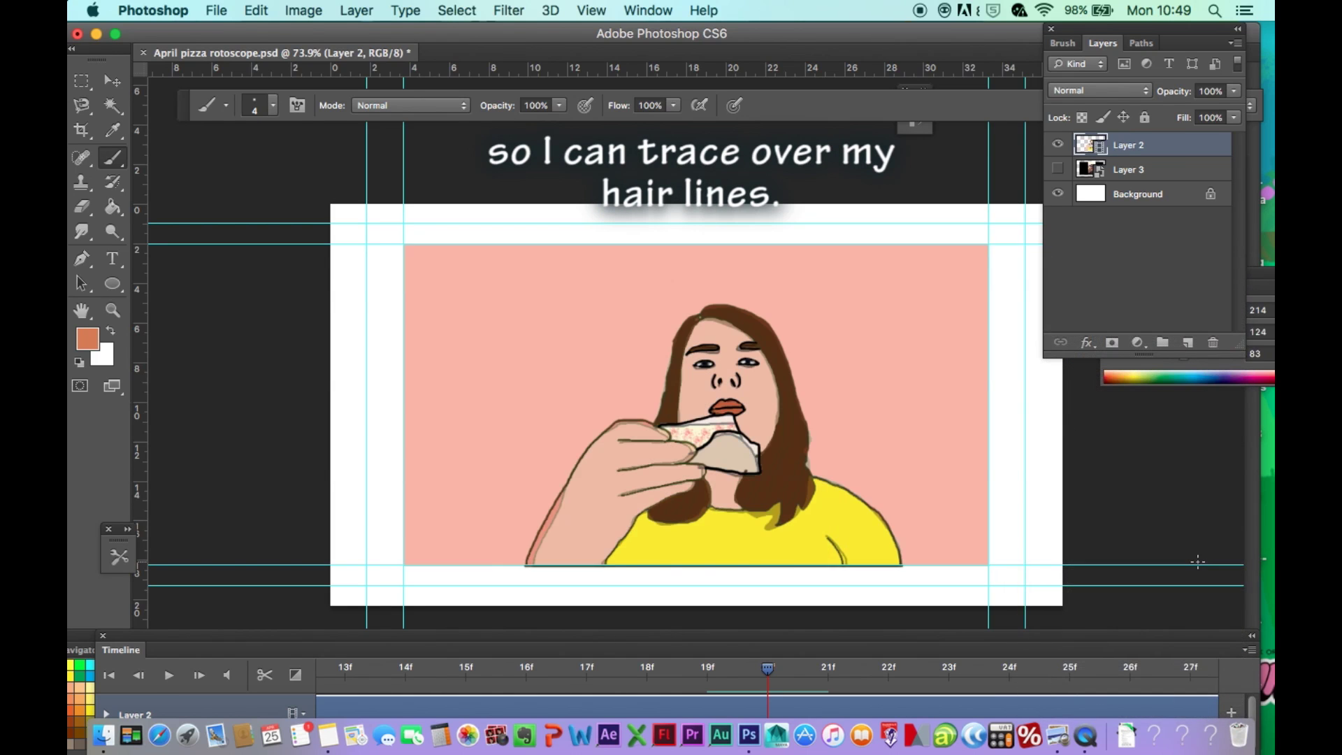
# Step: Sample the olive-green outline colour from a finger line on the pizza hand
pyautogui.click(113, 130)
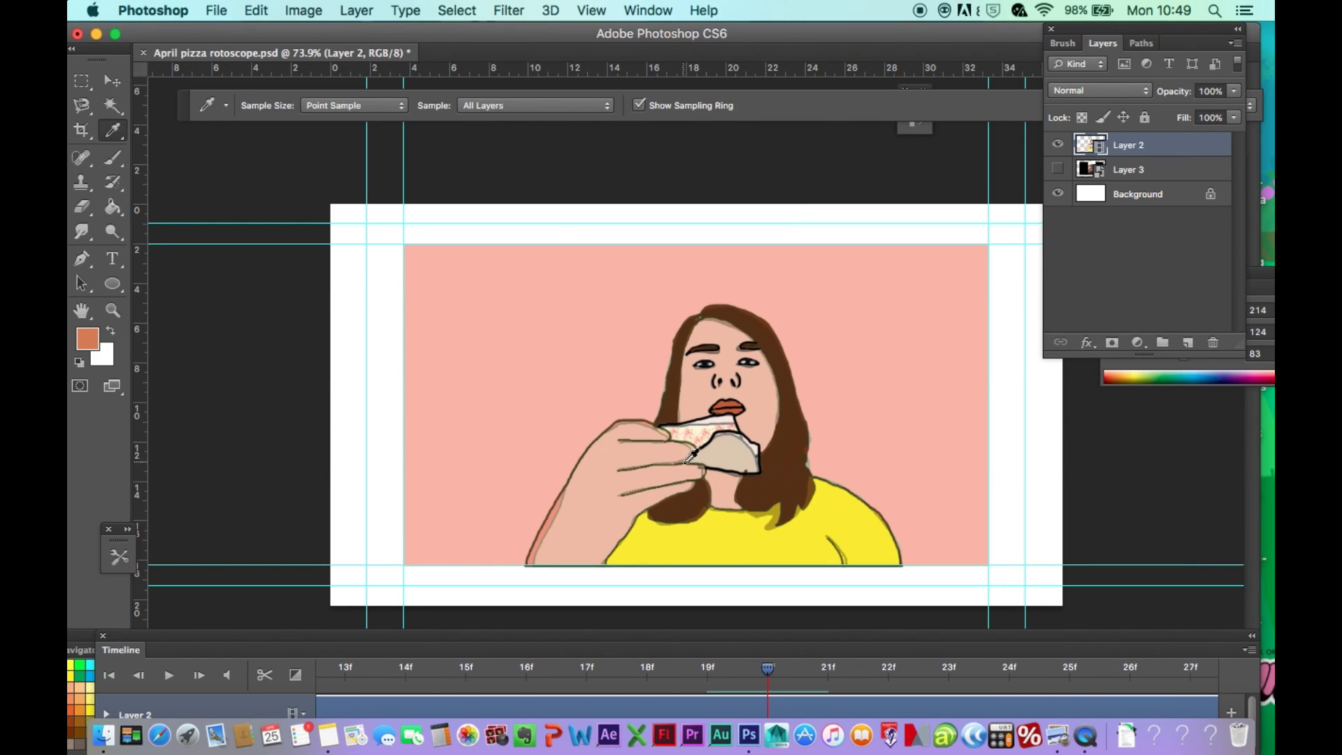
pyautogui.click(112, 310)
pyautogui.click(517, 438)
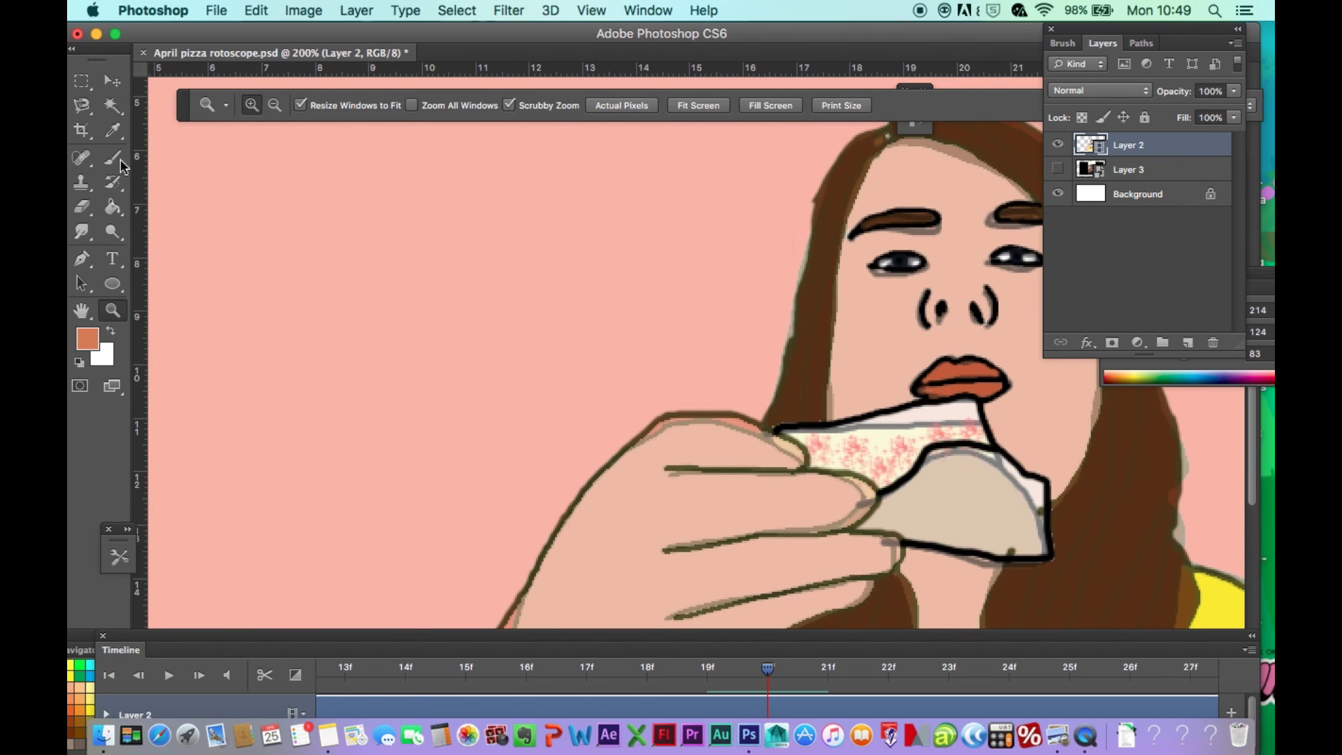
pyautogui.click(113, 130)
pyautogui.click(687, 461)
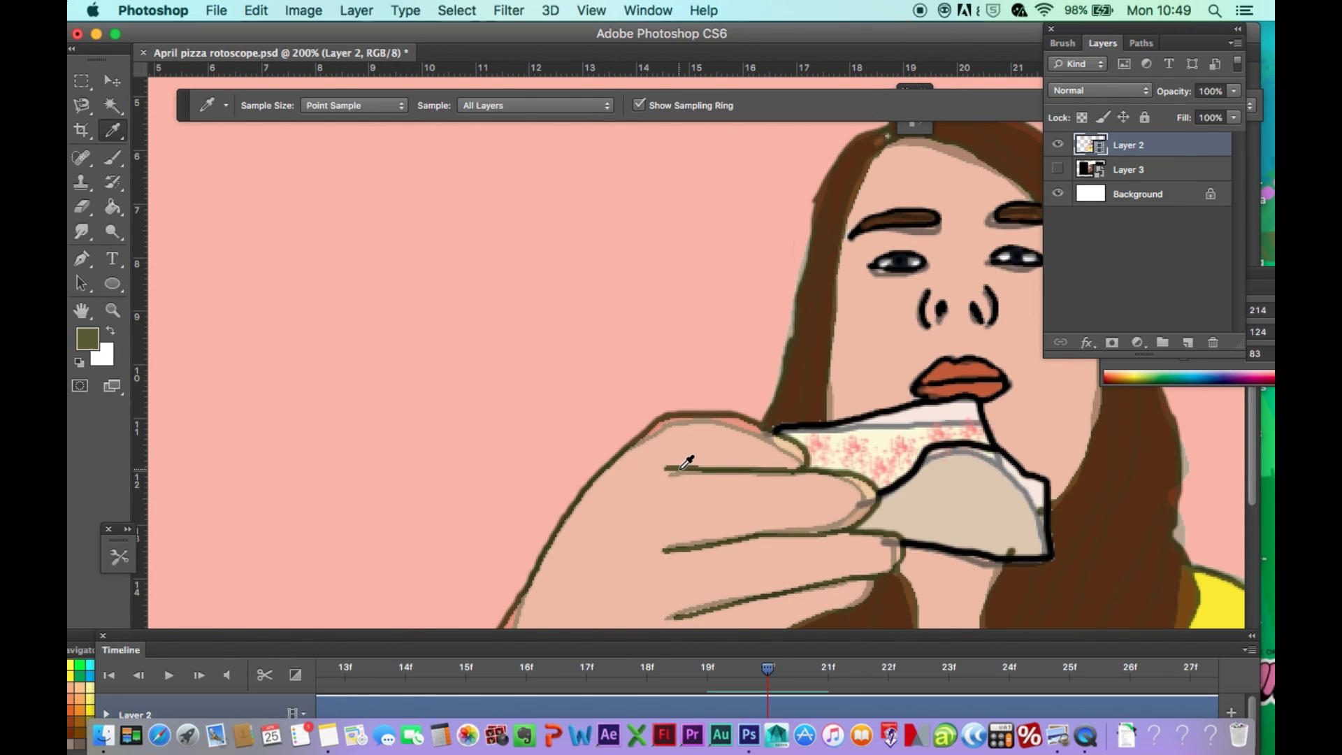
# Step: Move the Layers panel clear of the drawing and brush olive-green strand lines through all the hair, following the onion skin
pyautogui.scroll(1, 941, 535)
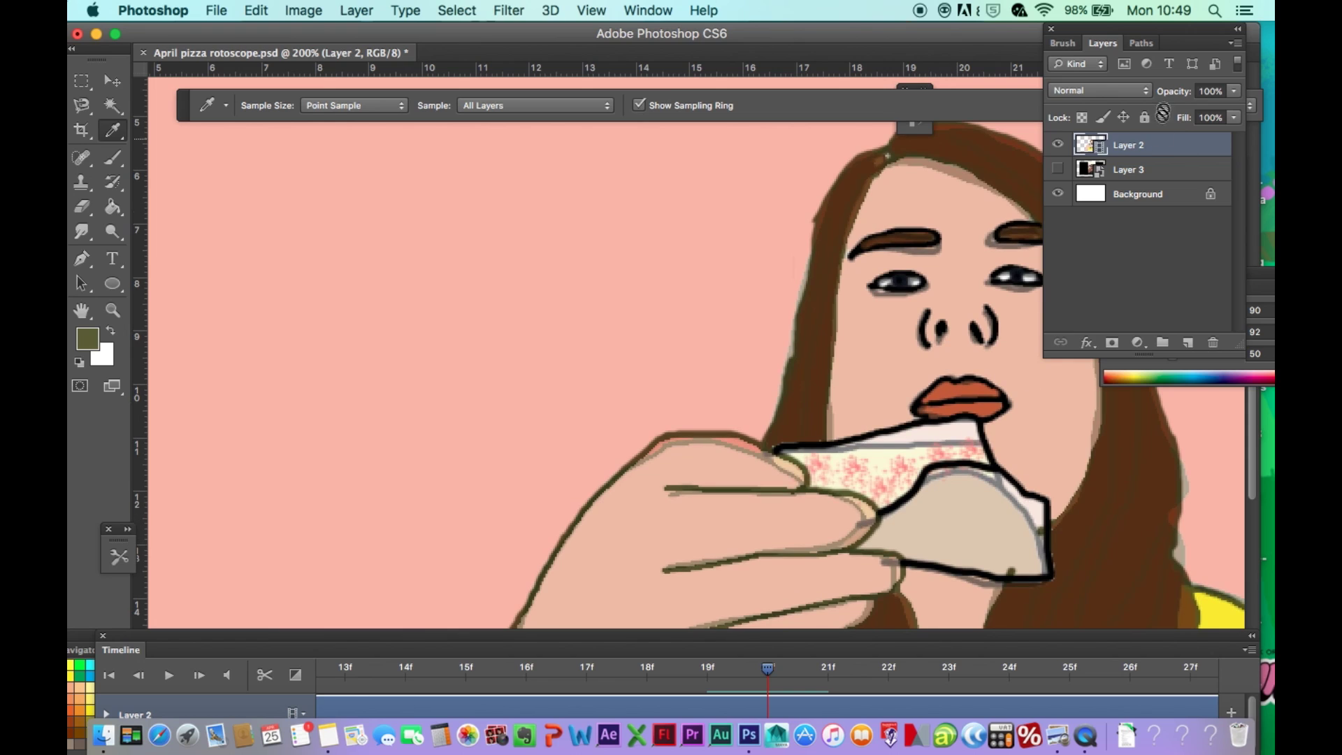
pyautogui.moveTo(1188, 32); pyautogui.dragTo(1274, 43)
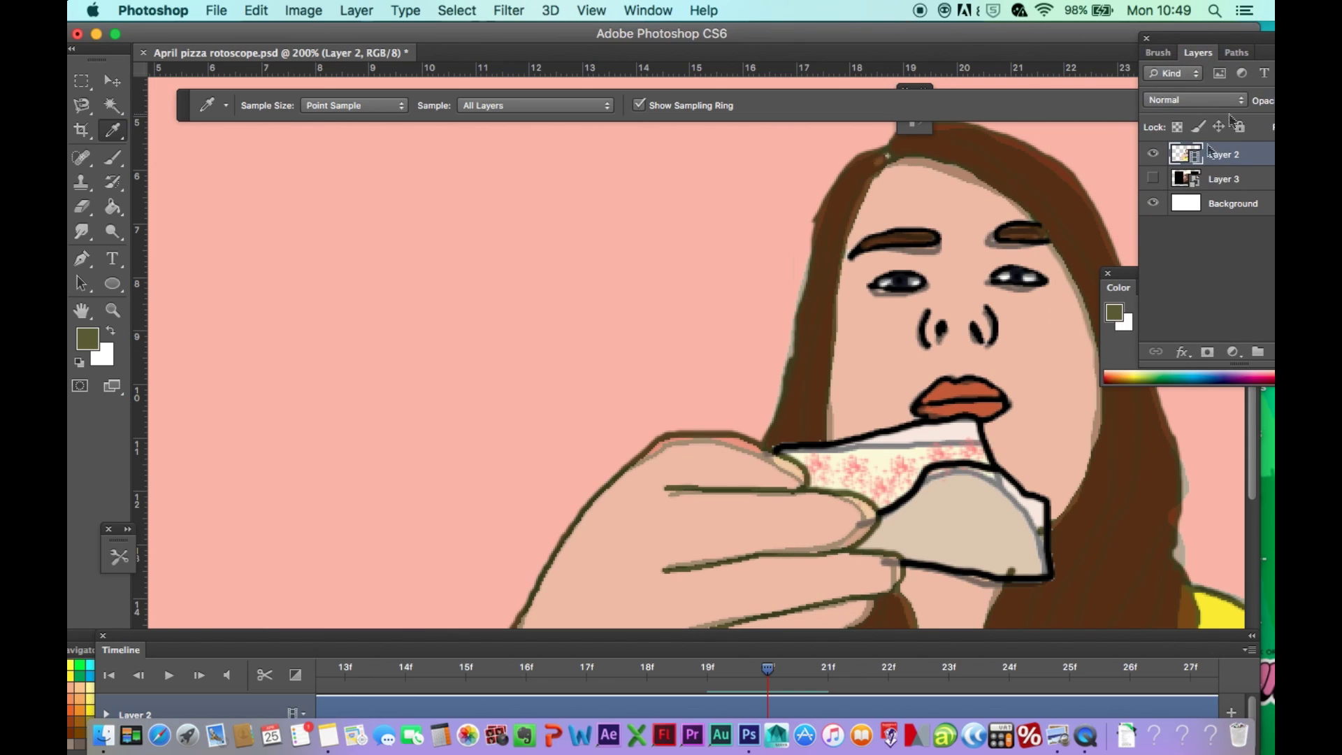
pyautogui.click(115, 161)
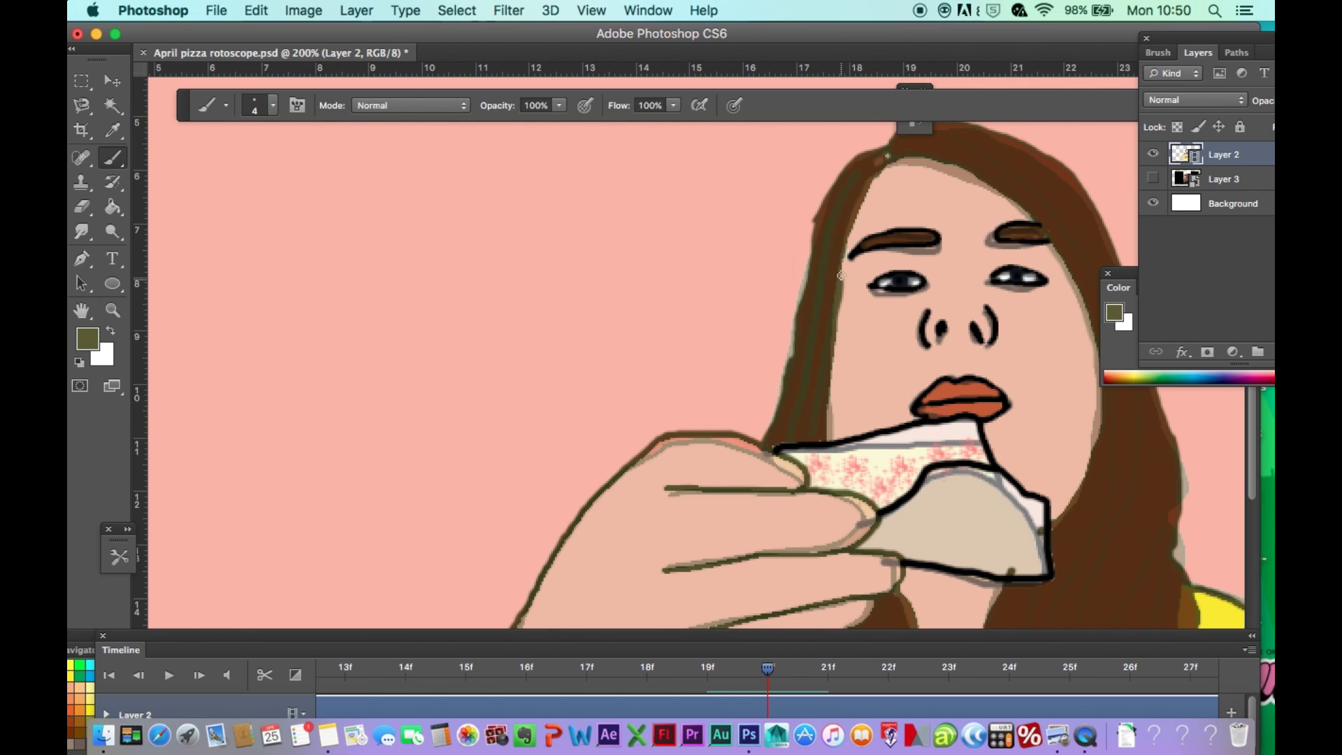
pyautogui.scroll(-5, 870, 517)
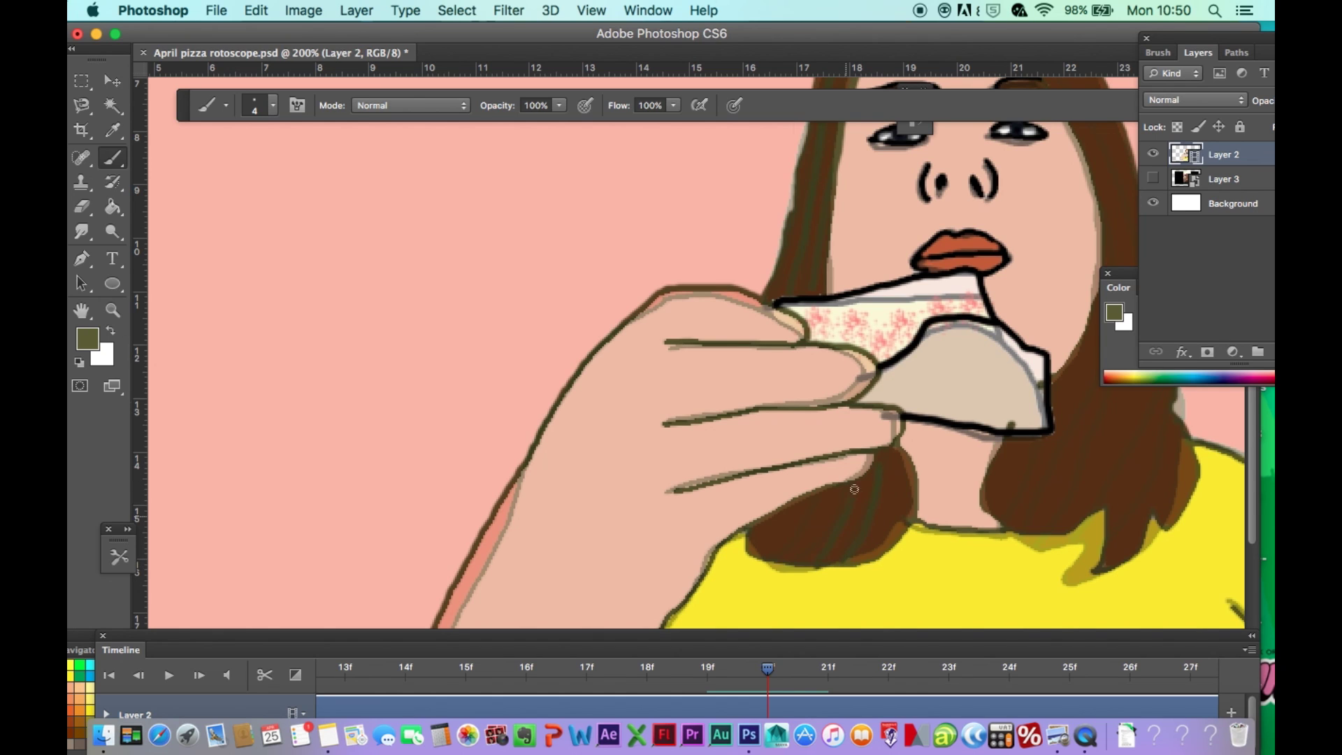
pyautogui.scroll(1, 986, 535)
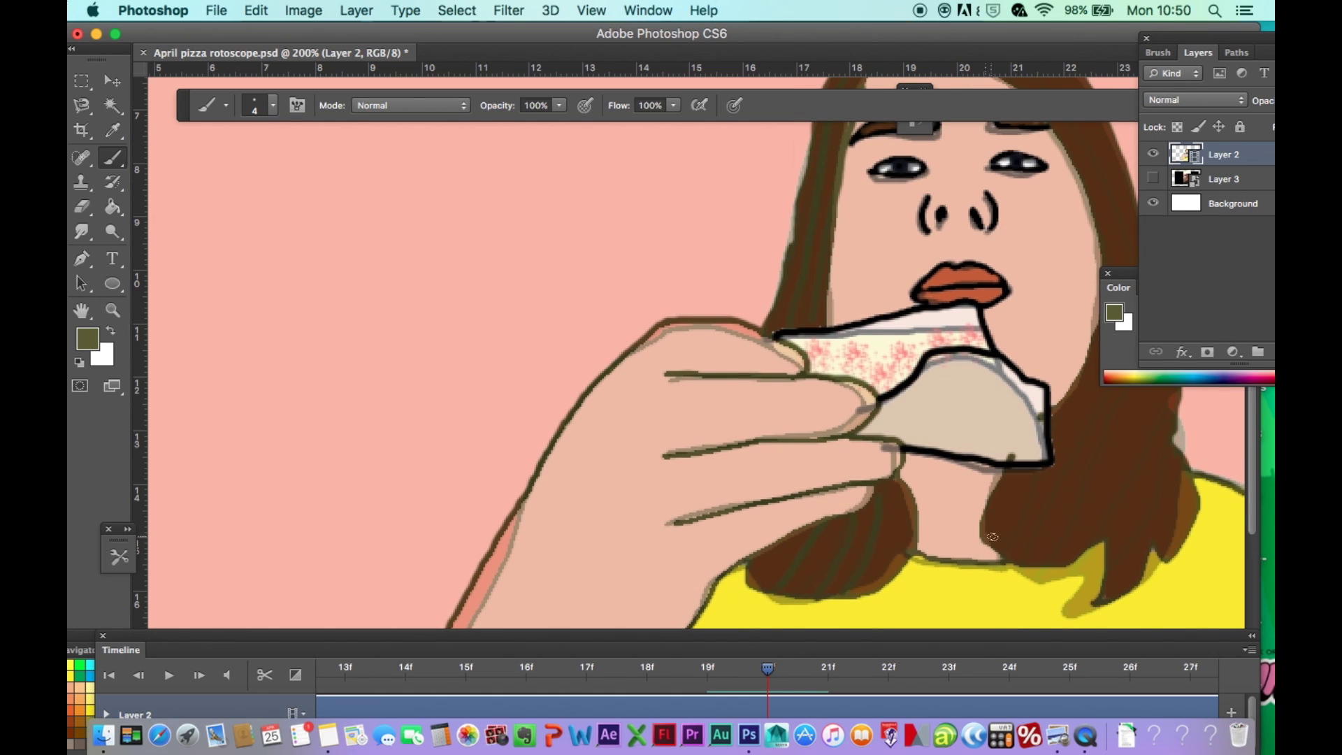
pyautogui.scroll(1, 1037, 475)
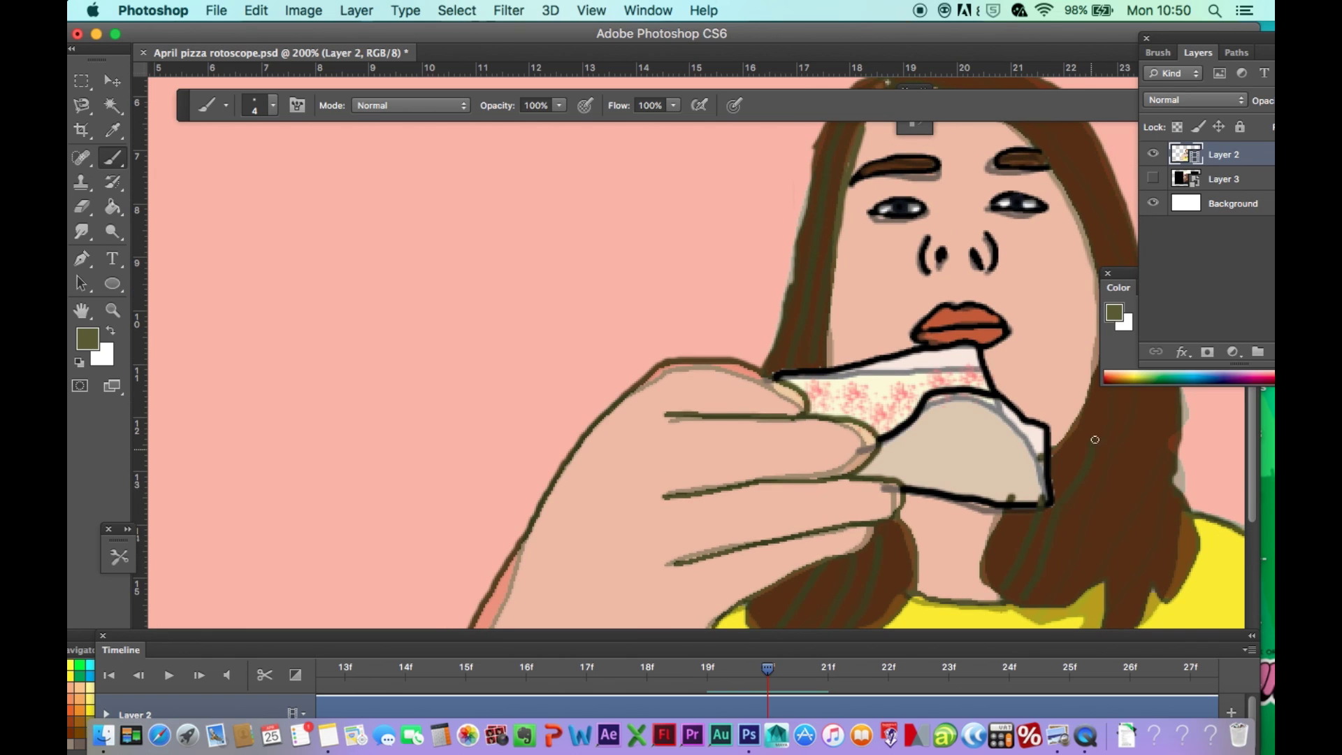
pyautogui.scroll(4, 1048, 480)
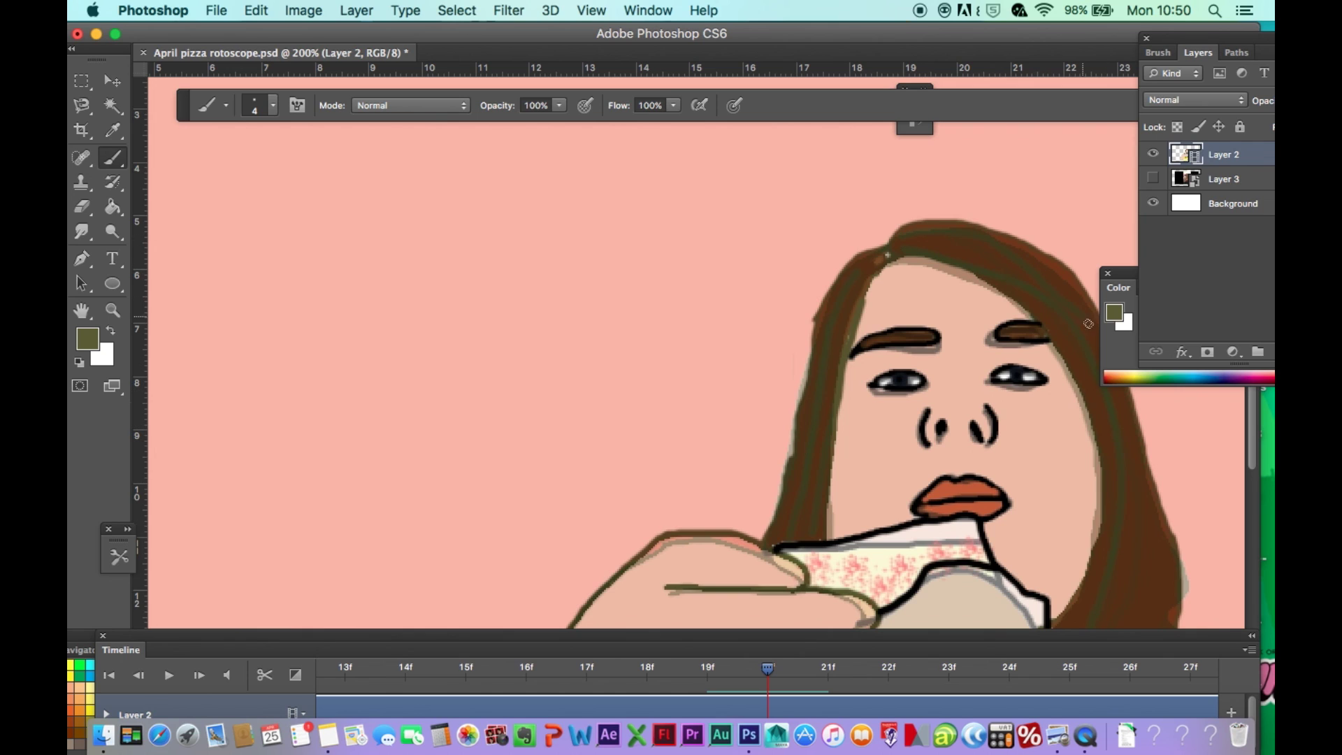
pyautogui.scroll(-4, 1128, 580)
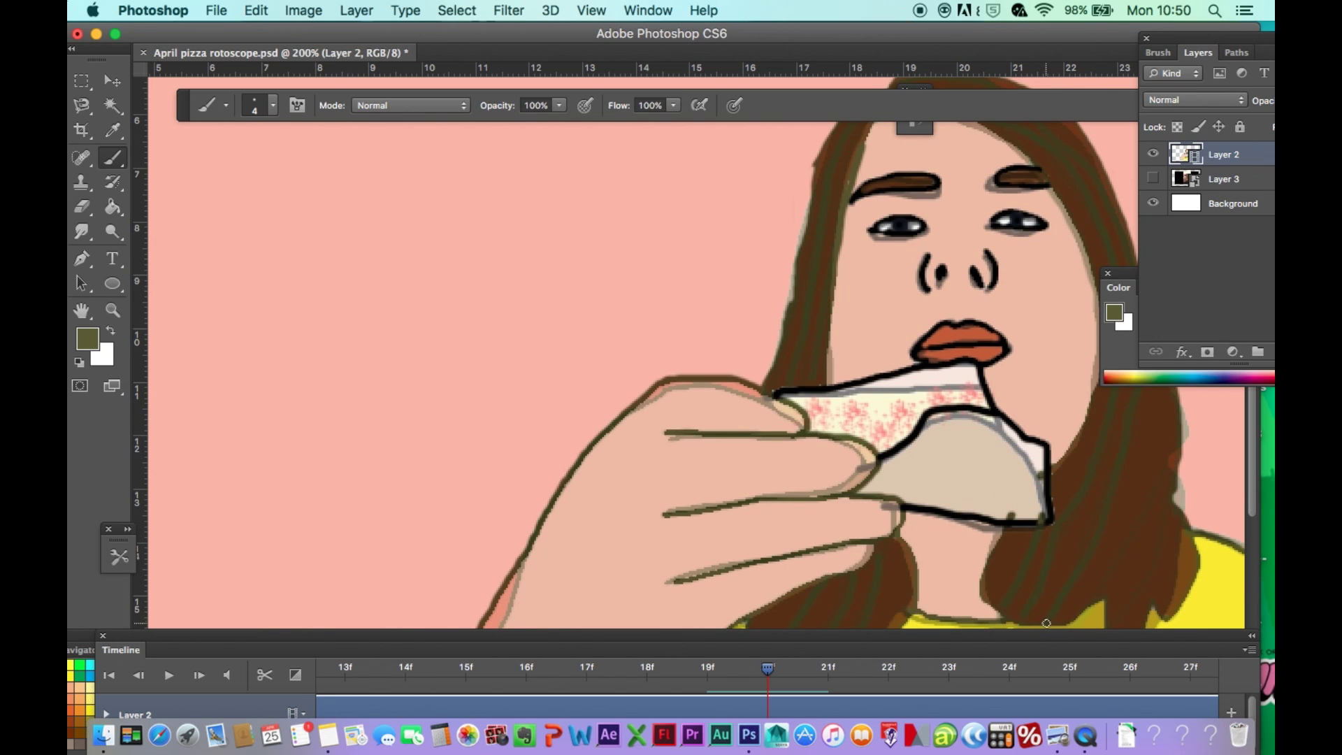
pyautogui.scroll(-2, 1123, 607)
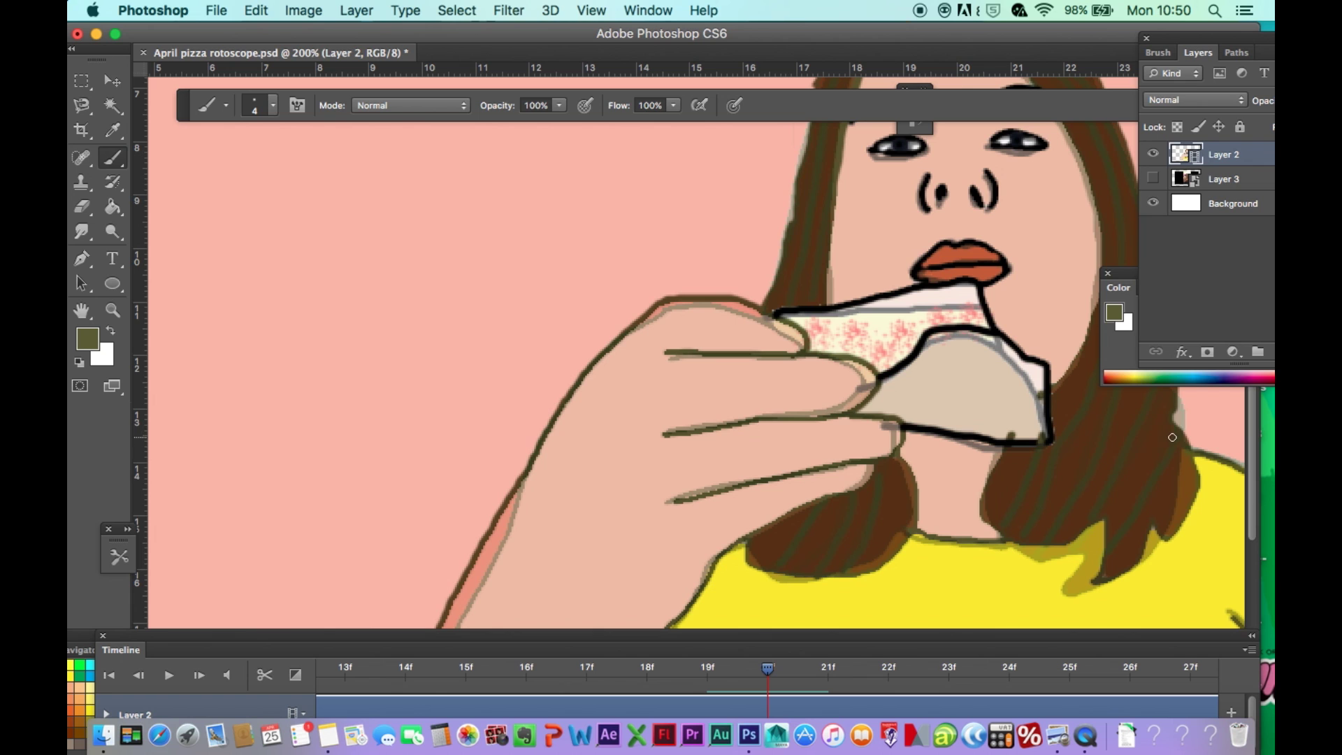
# Step: Turn off onion skins for the whole drawing
pyautogui.press('super+0')
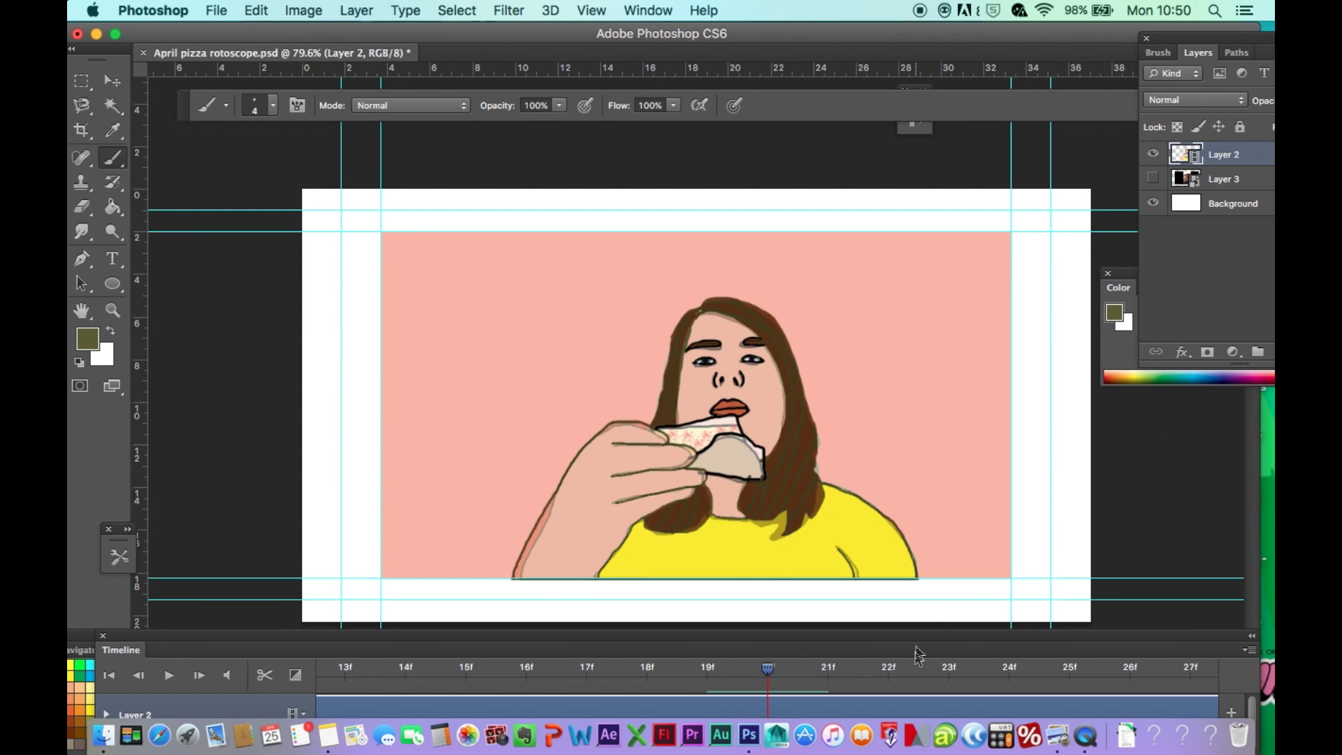
pyautogui.click(1248, 650)
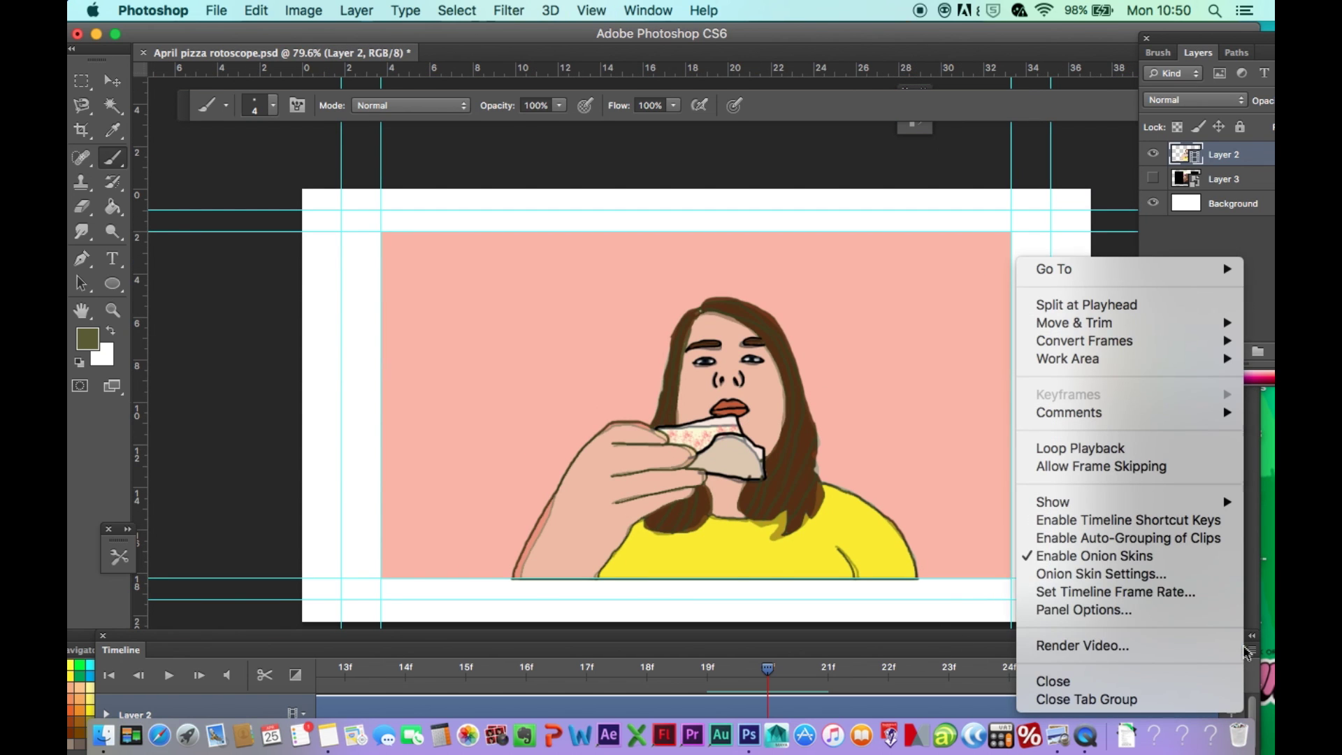
pyautogui.click(1204, 557)
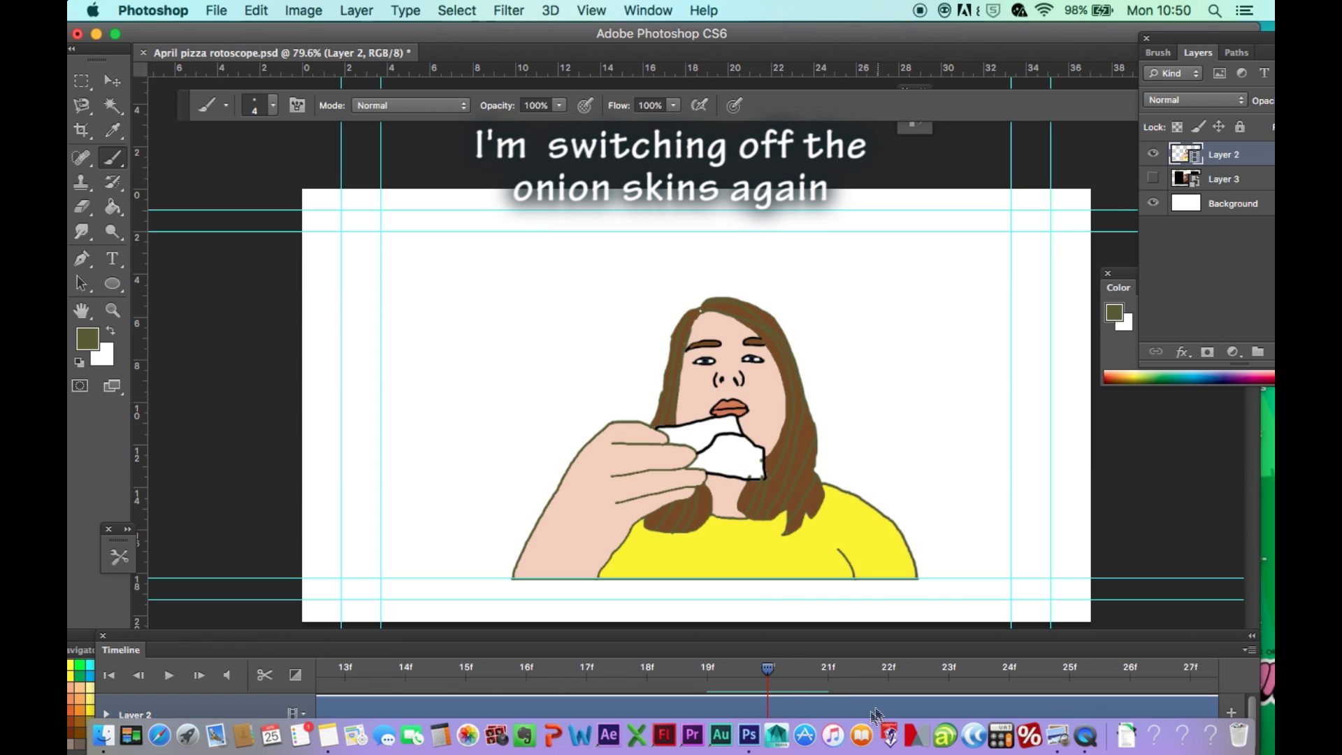
# Step: Sample the brown crust colour from the frame 19 drawing and fill the pizza crust on frame 20 with it
pyautogui.click(709, 669)
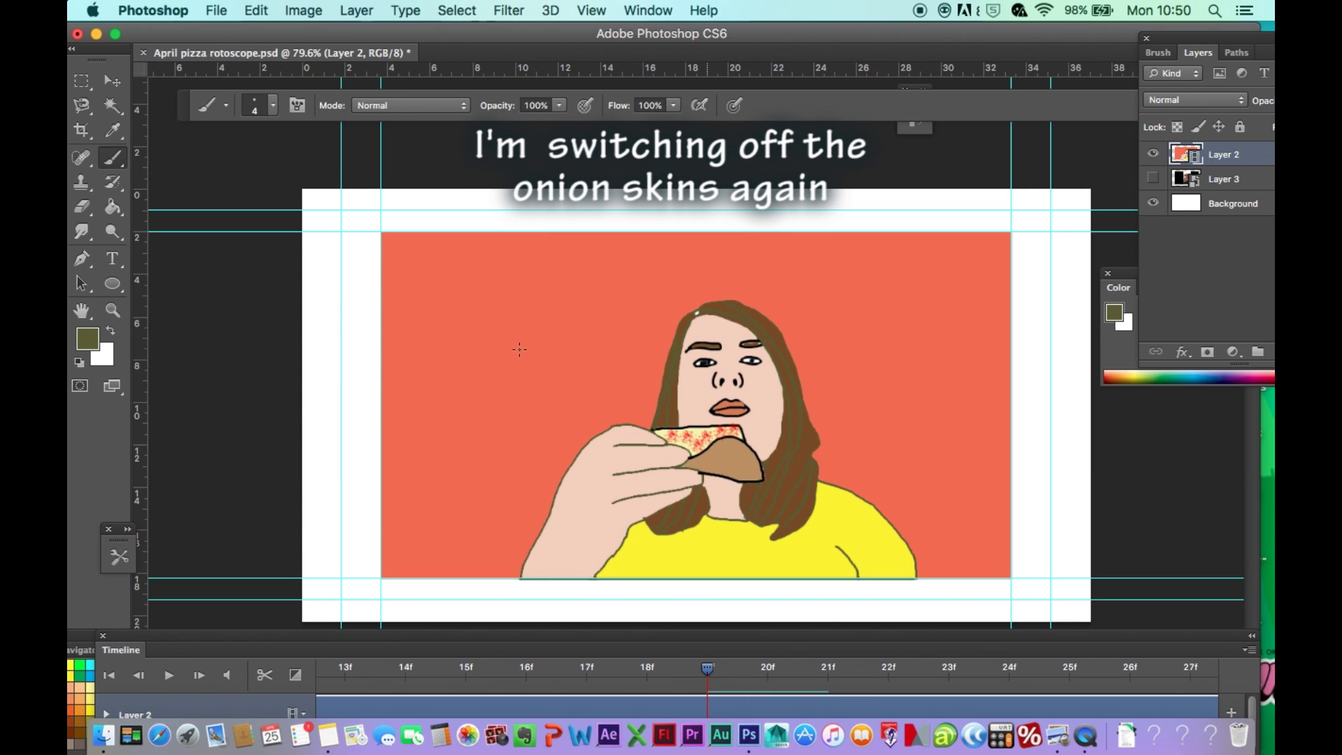
pyautogui.click(112, 130)
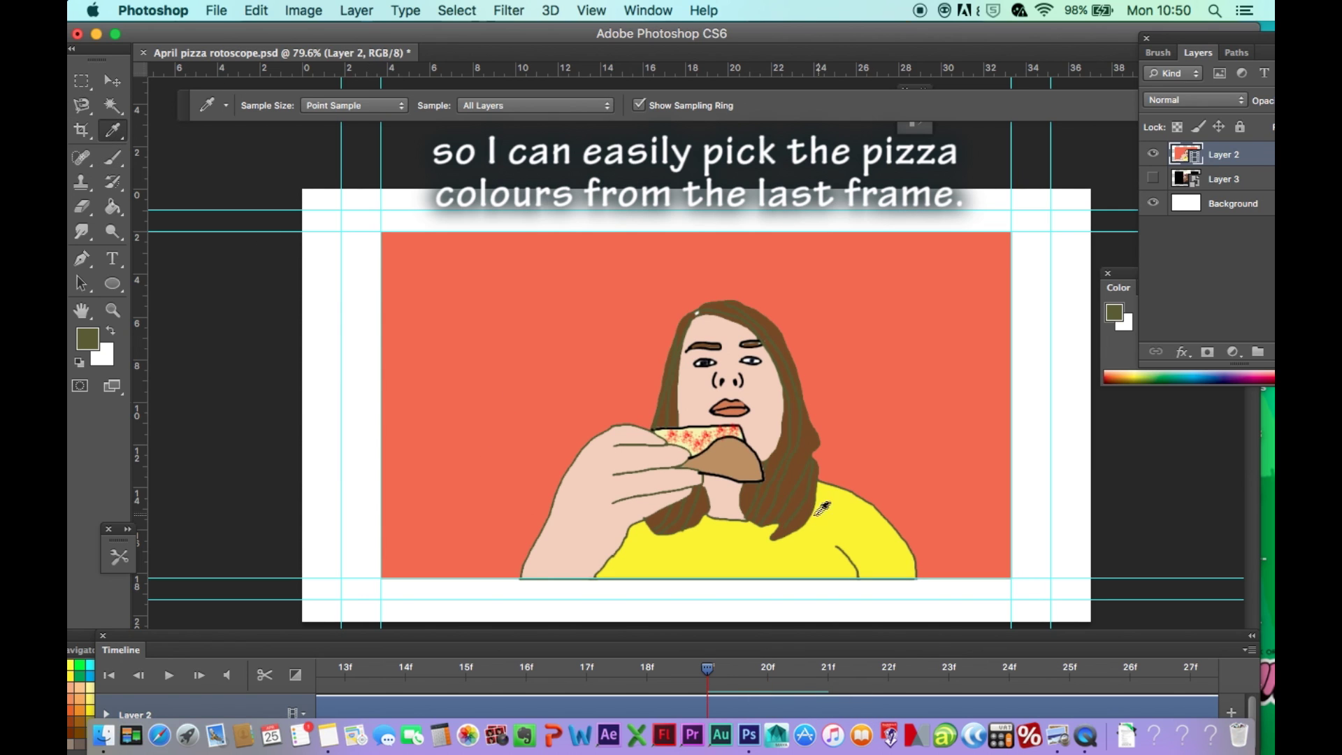
pyautogui.click(741, 453)
pyautogui.click(767, 676)
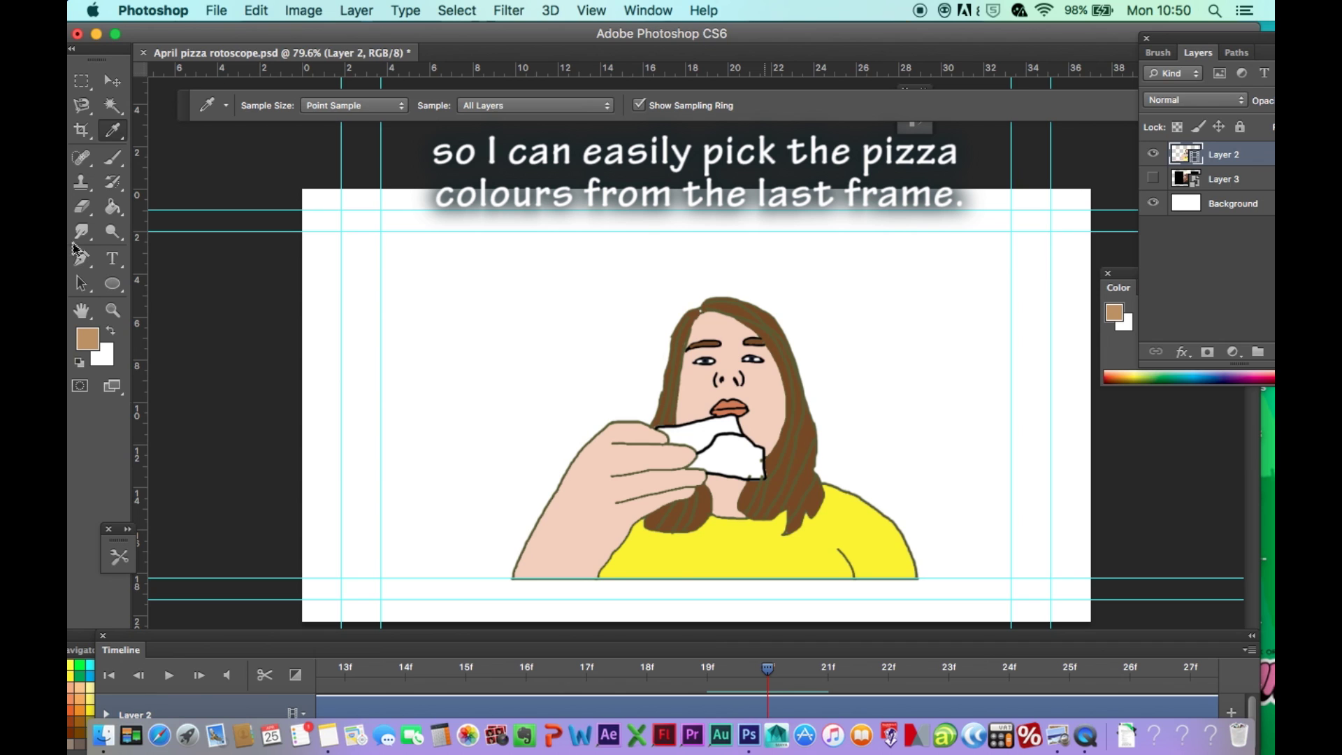
pyautogui.click(111, 207)
pyautogui.click(726, 460)
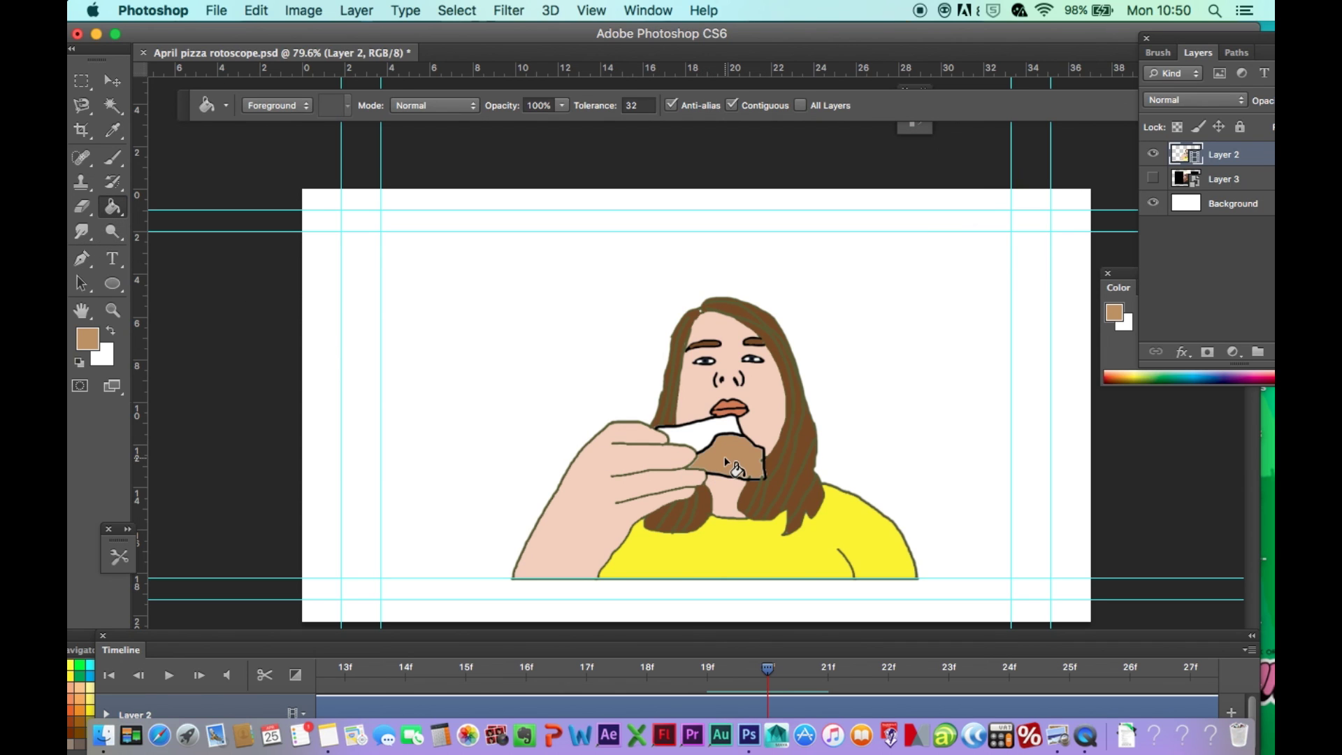
# Step: Sample the pale yellow cheese colour from the frame 19 pizza and fill the cheese area on frame 20 with it
pyautogui.click(699, 668)
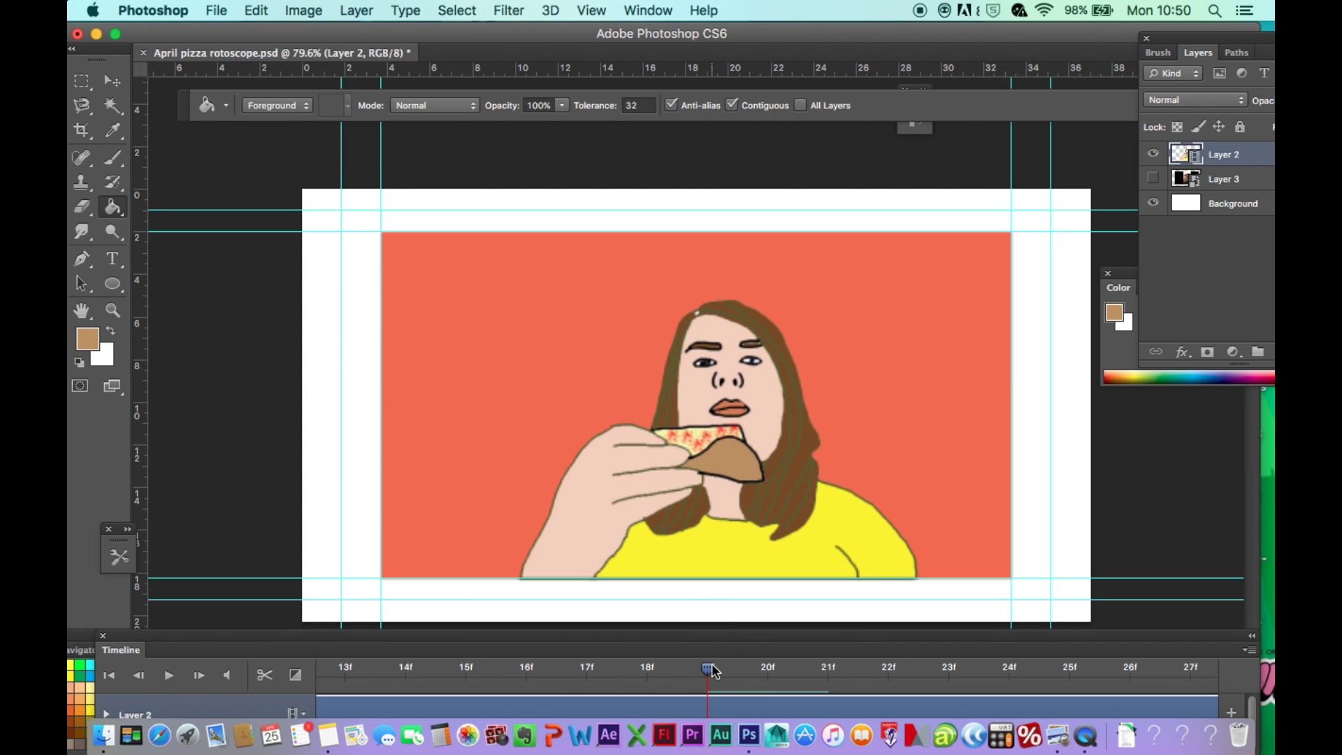
pyautogui.click(112, 130)
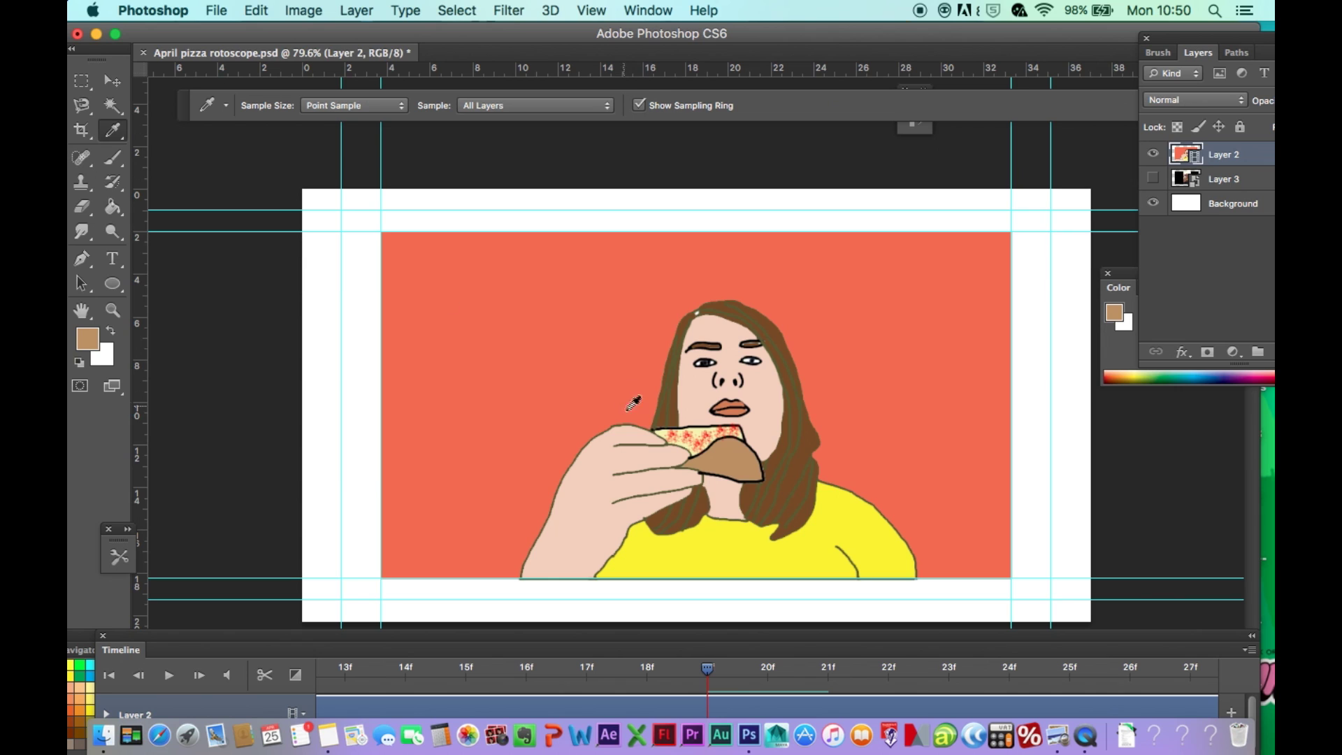
pyautogui.click(664, 427)
pyautogui.click(768, 671)
pyautogui.click(112, 206)
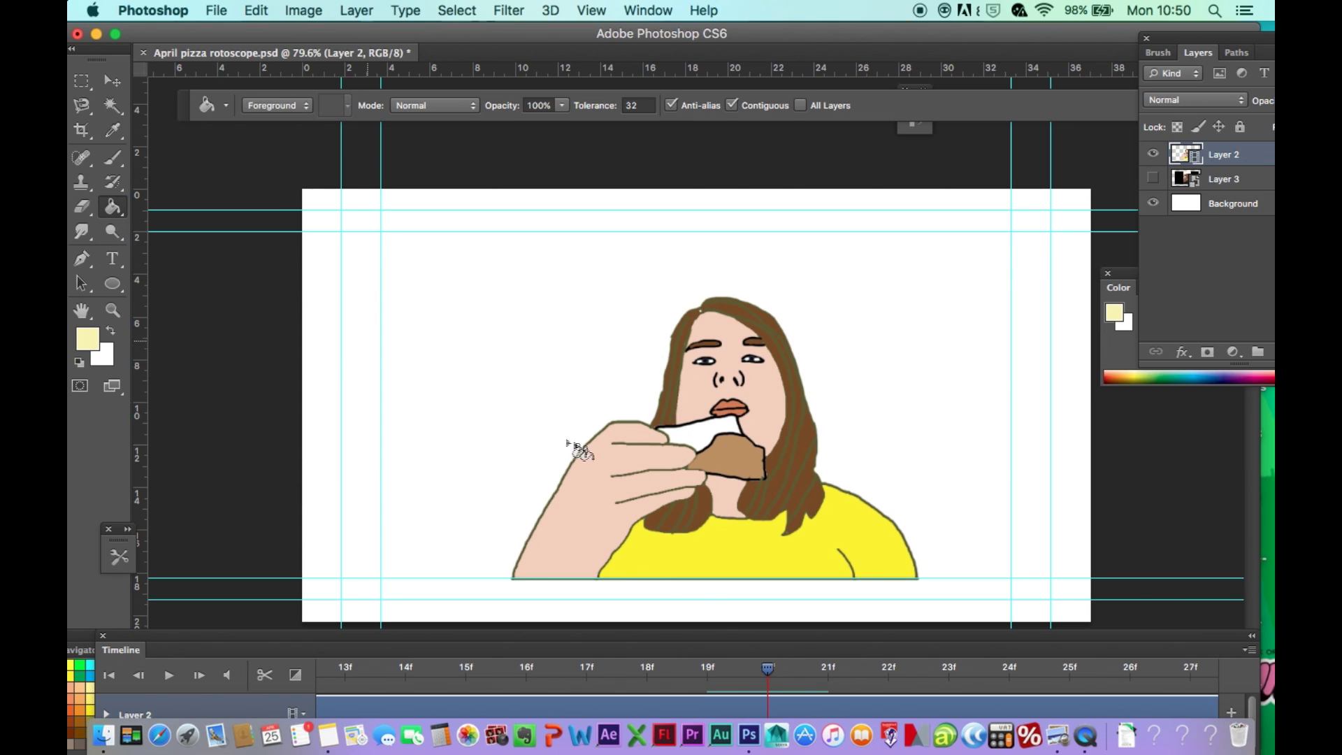
pyautogui.click(706, 442)
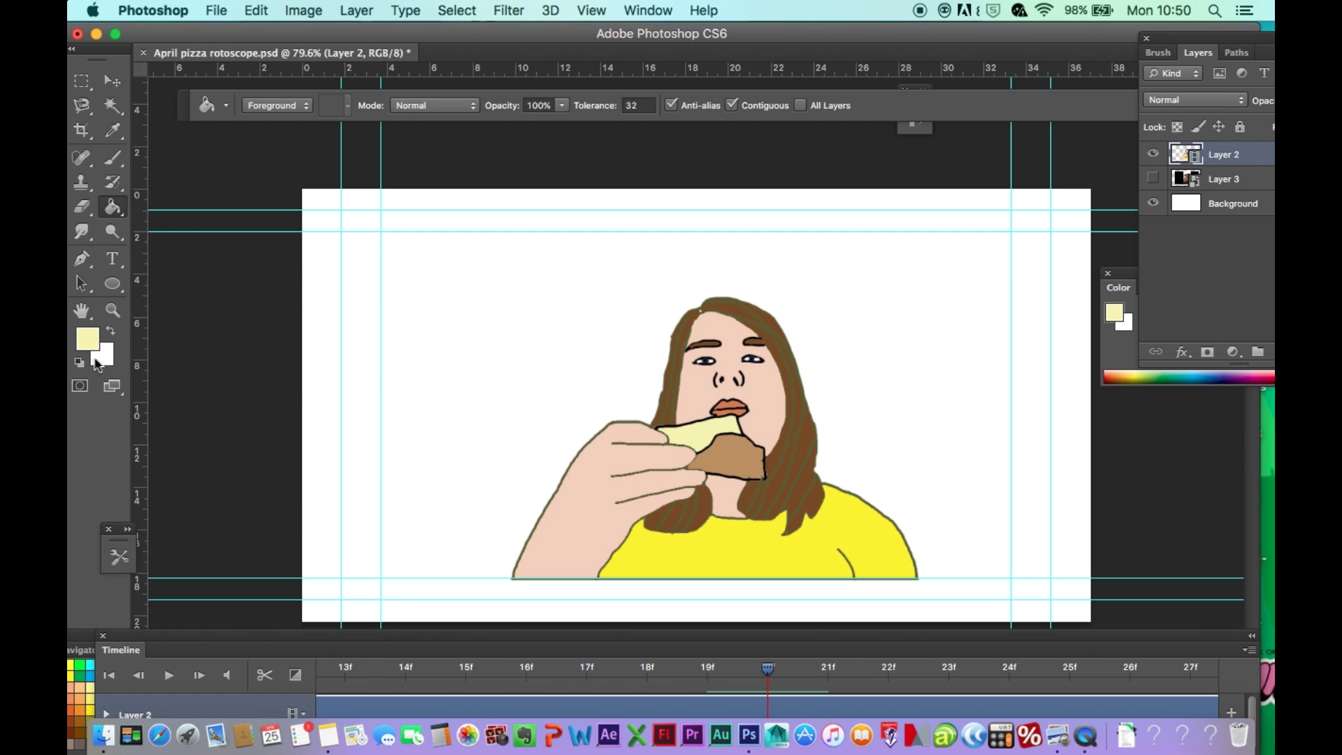
# Step: Set the Brush tool's foreground colour to pure red, ff0000
pyautogui.press('b')
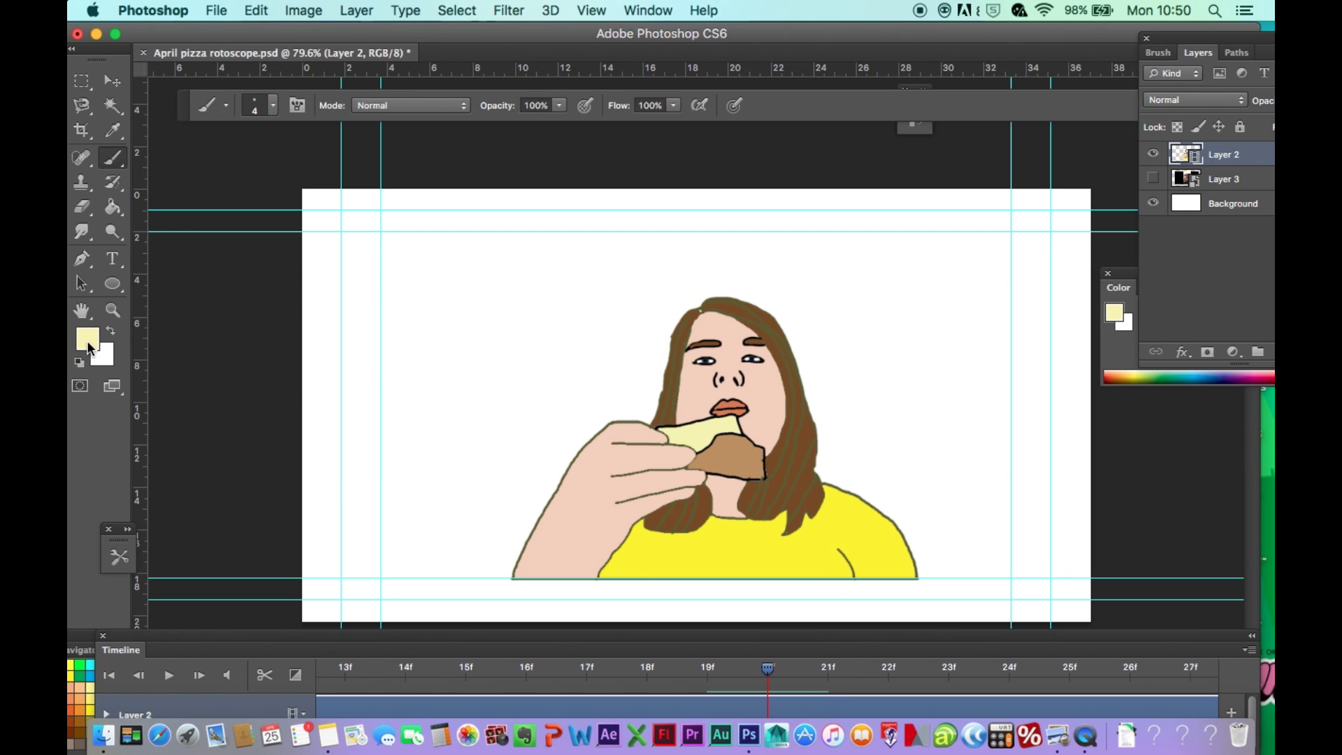
pyautogui.click(89, 346)
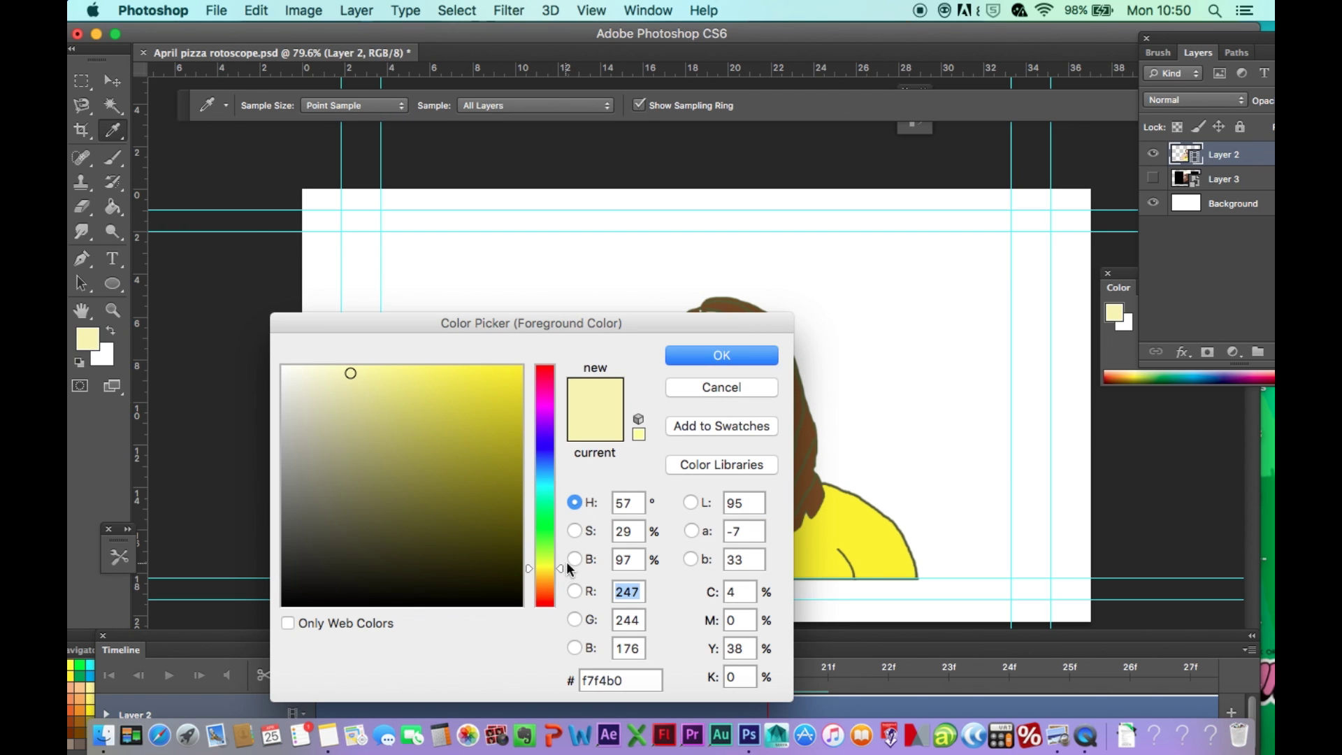
pyautogui.moveTo(564, 568); pyautogui.dragTo(557, 643)
pyautogui.moveTo(495, 444); pyautogui.dragTo(565, 307)
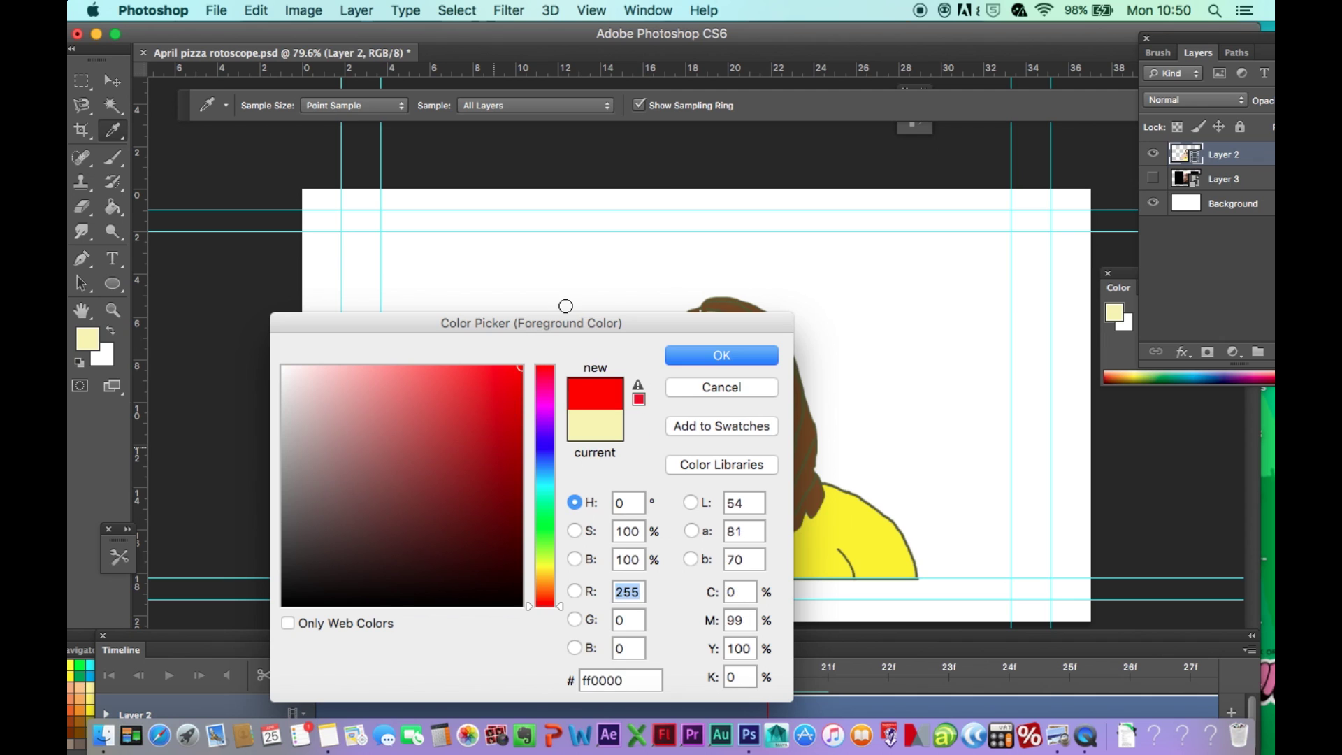
pyautogui.click(759, 355)
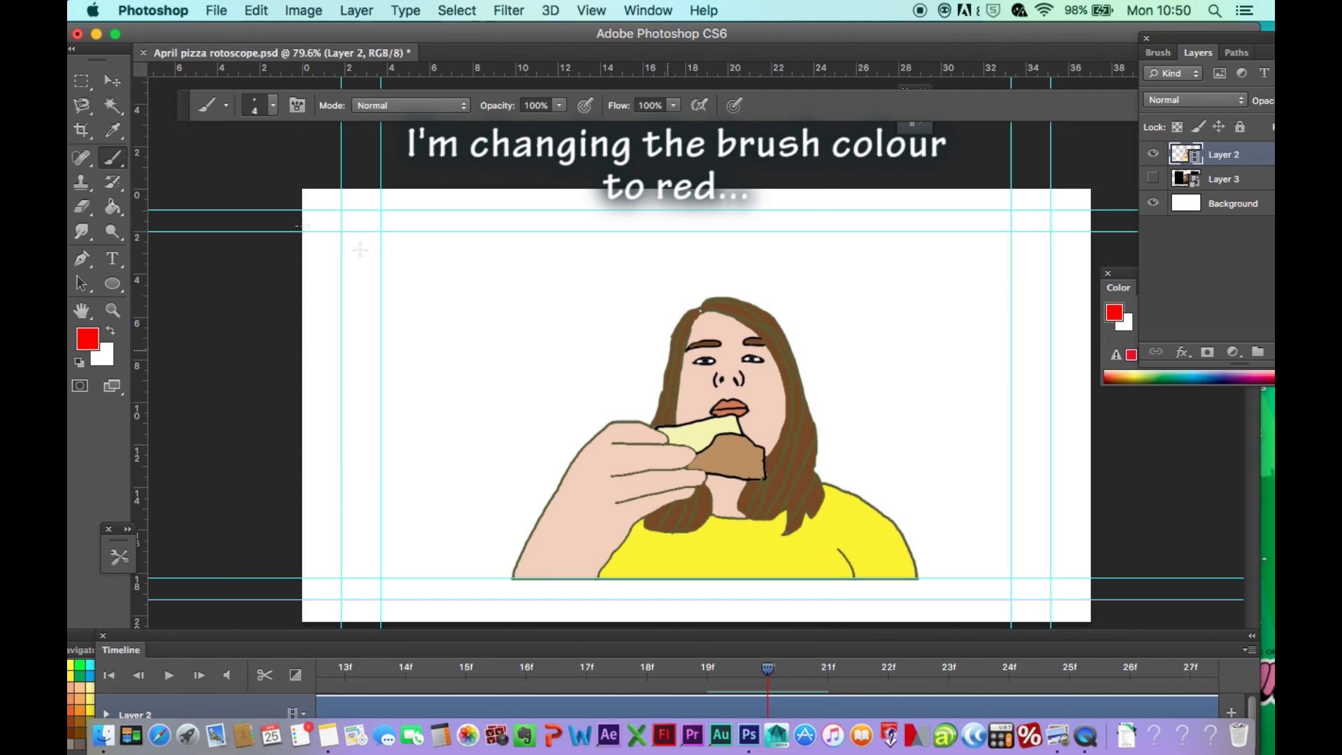
# Step: Choose the 24 px splatter preset as the brush tip
pyautogui.click(272, 106)
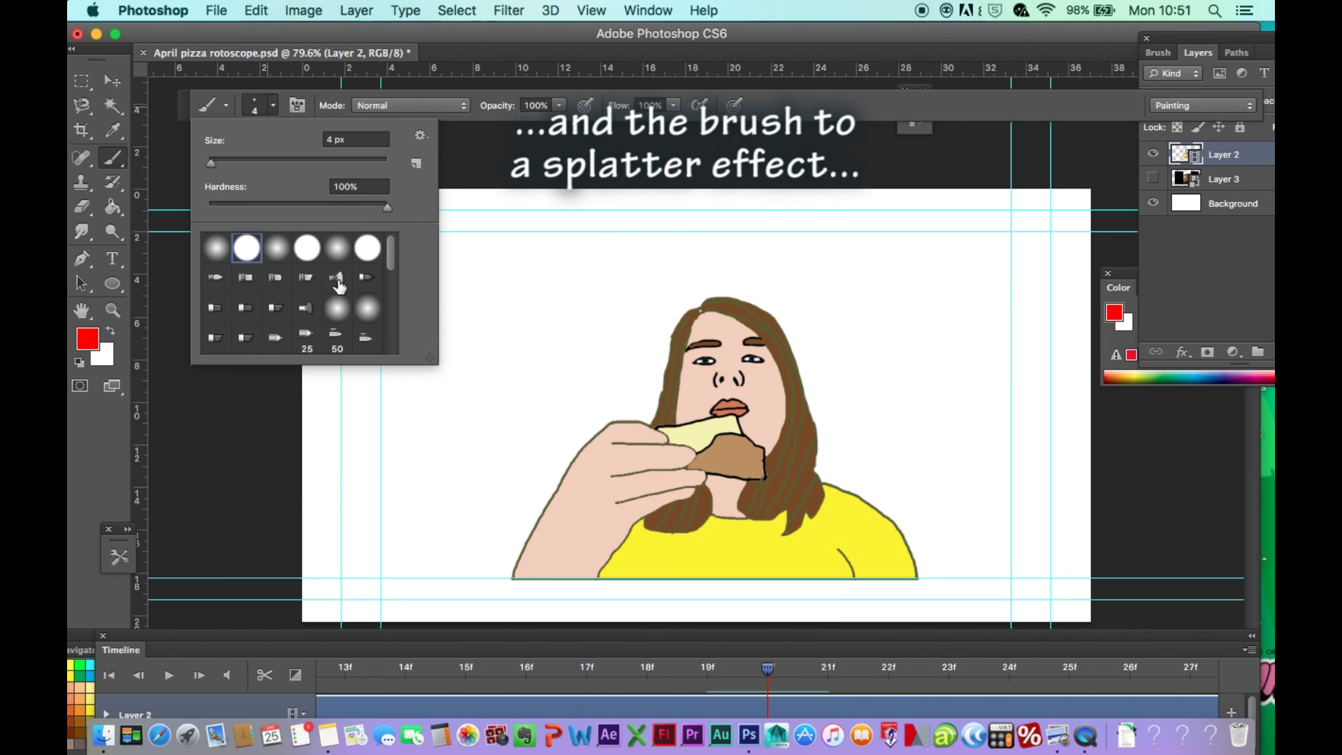
pyautogui.scroll(-1, 339, 285)
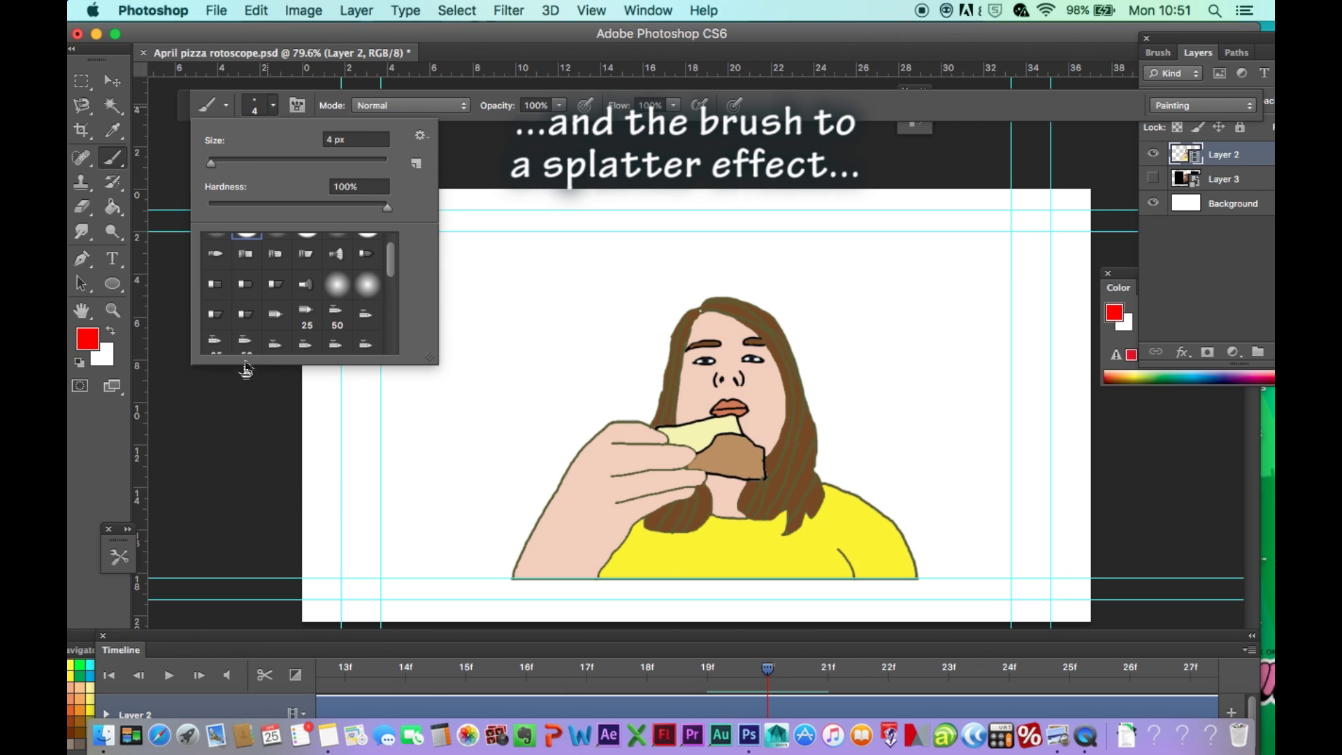
pyautogui.scroll(-3, 321, 292)
pyautogui.click(358, 298)
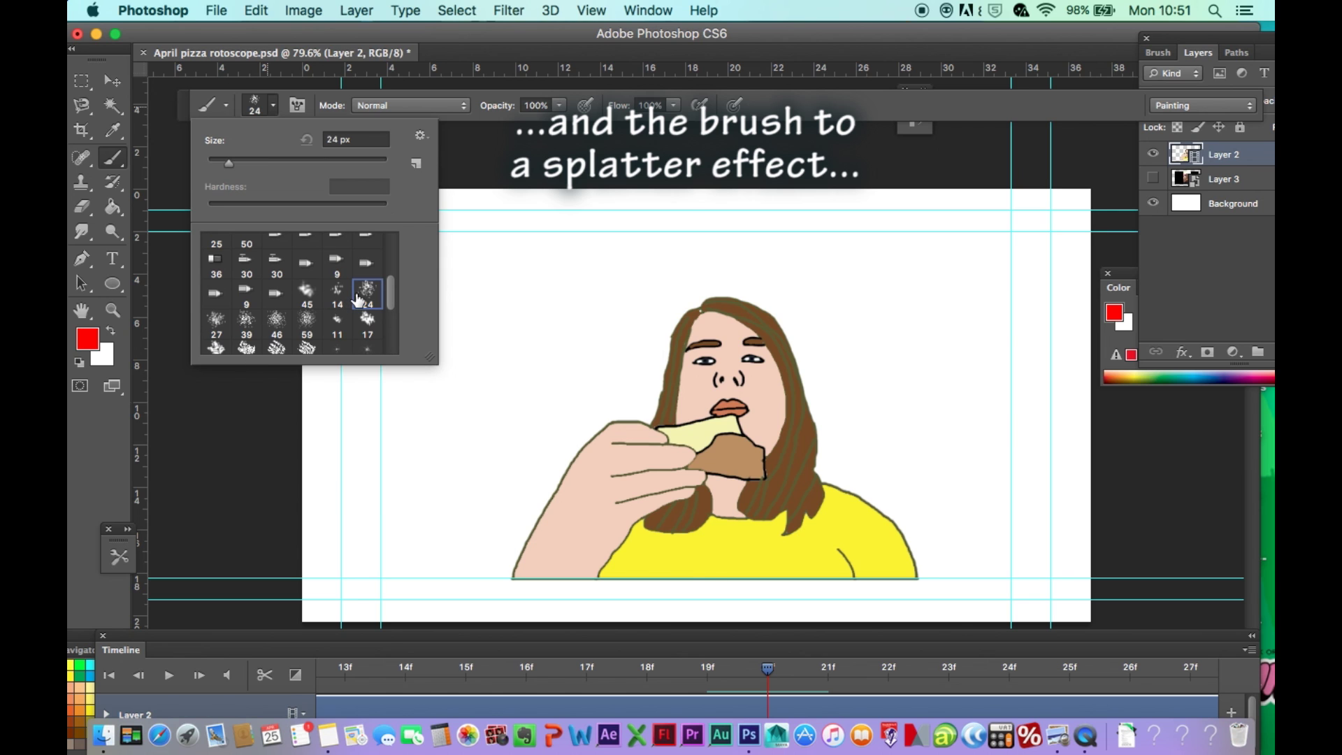
# Step: Brush red splatter spots across the pale yellow cheese area of the pizza on frame 20
pyautogui.click(112, 310)
pyautogui.click(608, 416)
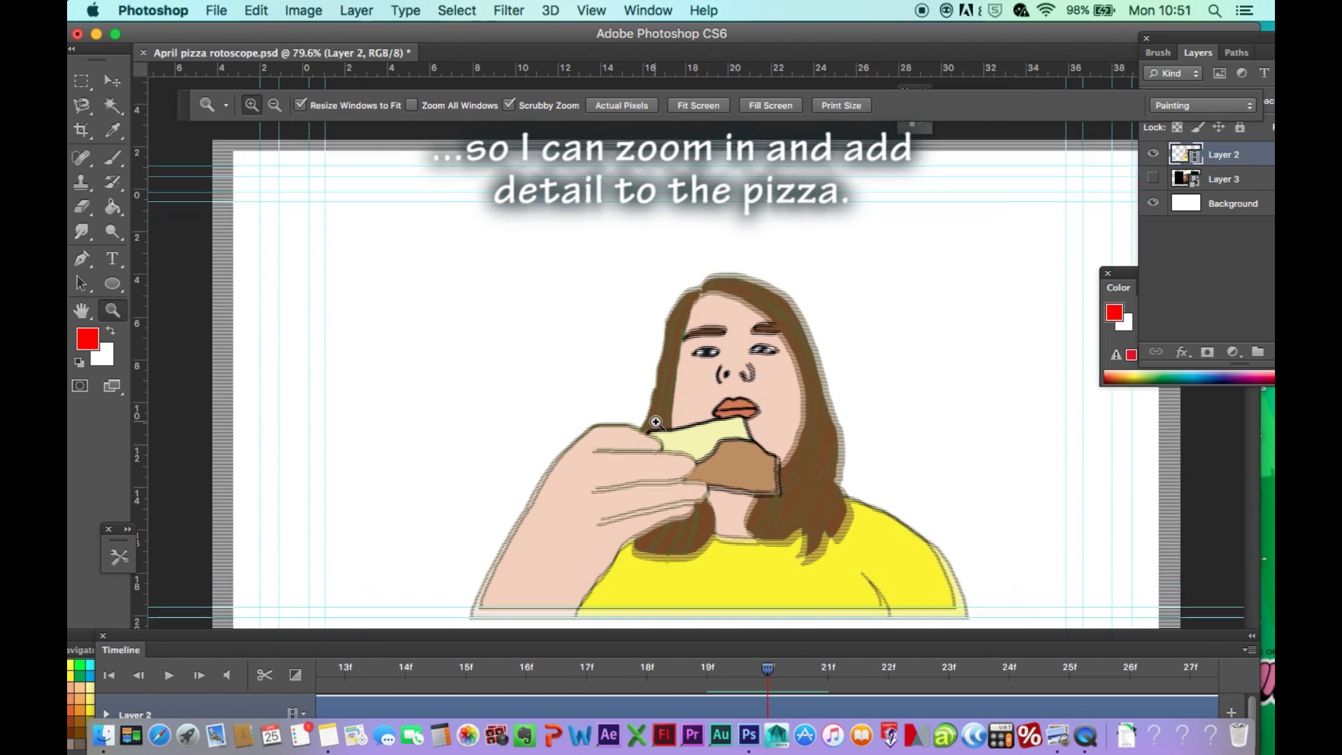
pyautogui.click(112, 158)
pyautogui.moveTo(692, 464); pyautogui.dragTo(800, 441)
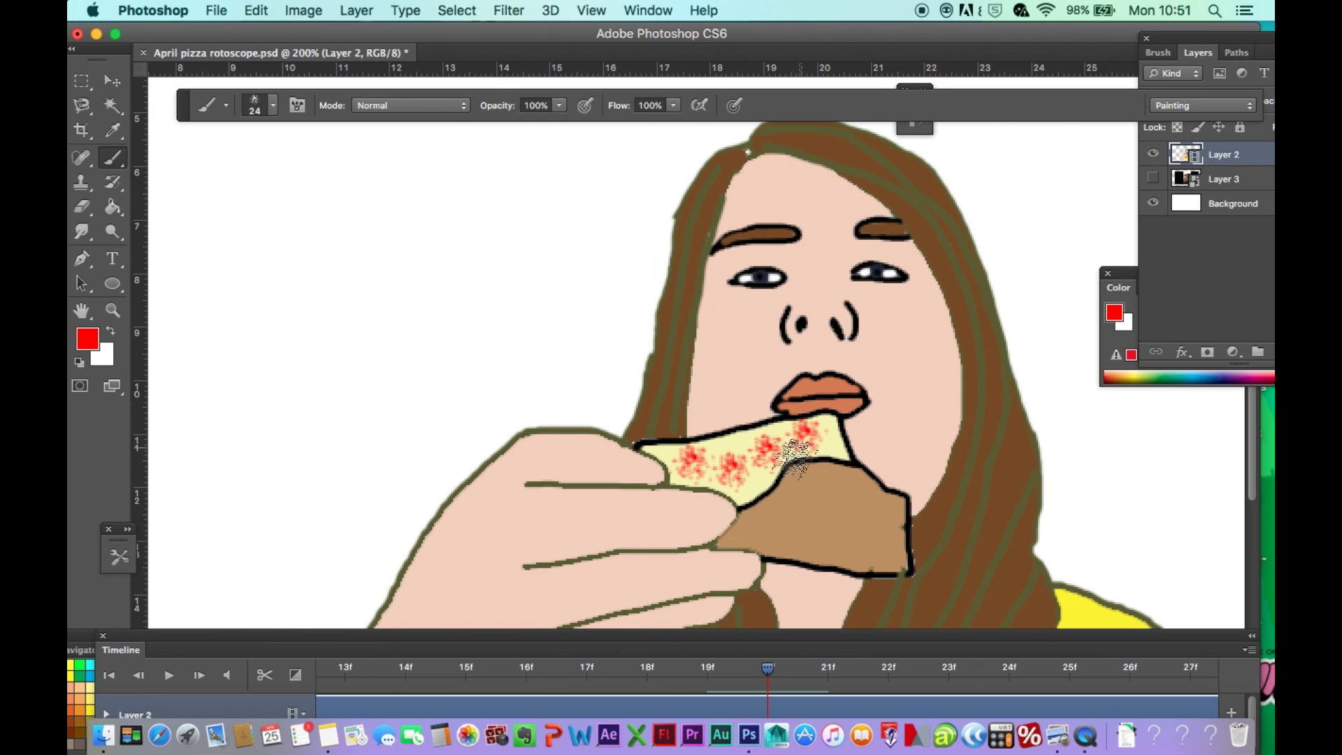
# Step: Make a rectangular selection of the inner safe area along the inner guides on frame 20
pyautogui.press('super+0')
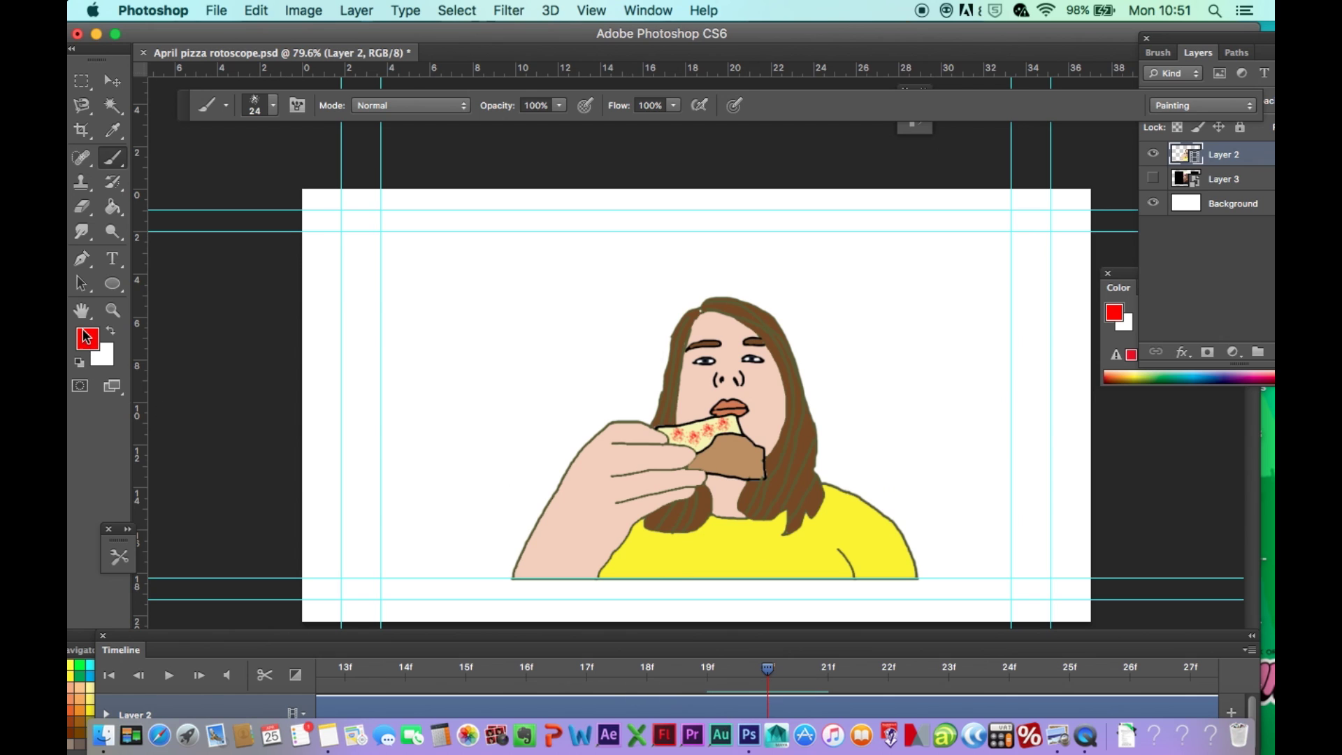
pyautogui.click(81, 80)
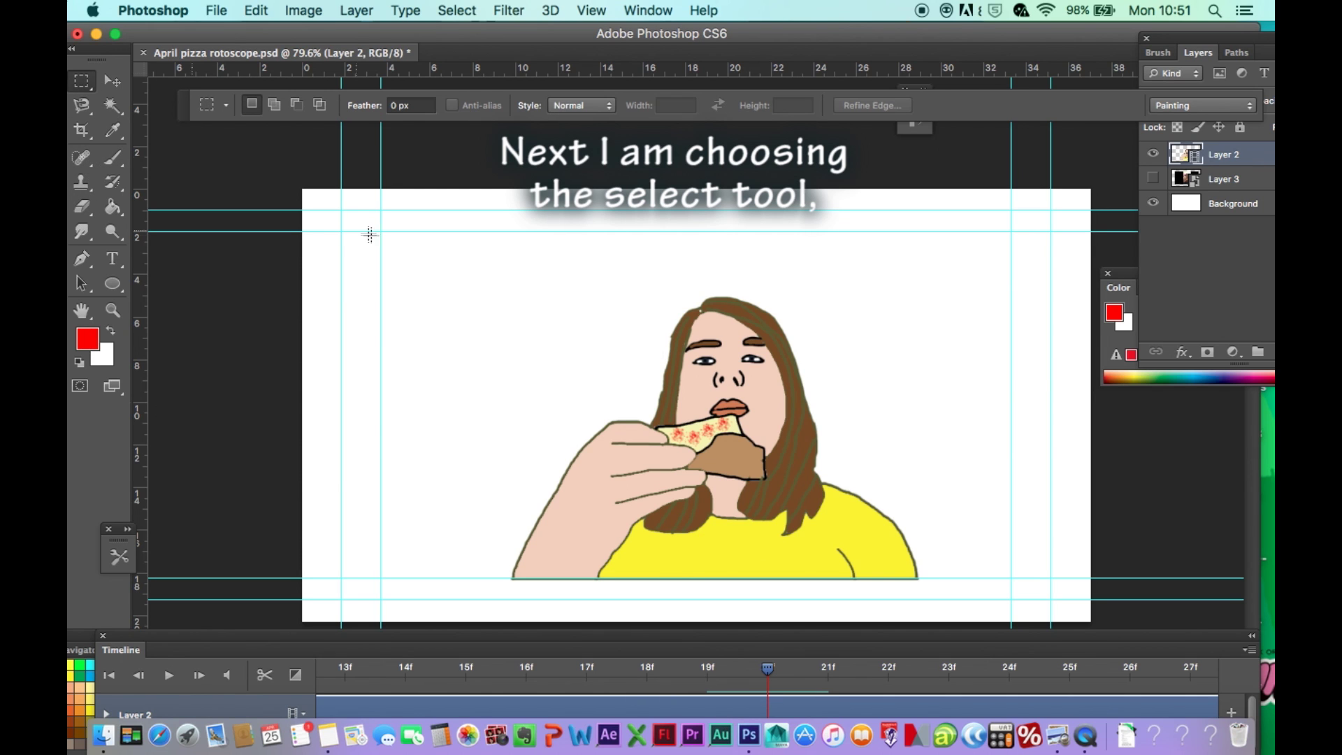
pyautogui.moveTo(381, 232); pyautogui.dragTo(1012, 577)
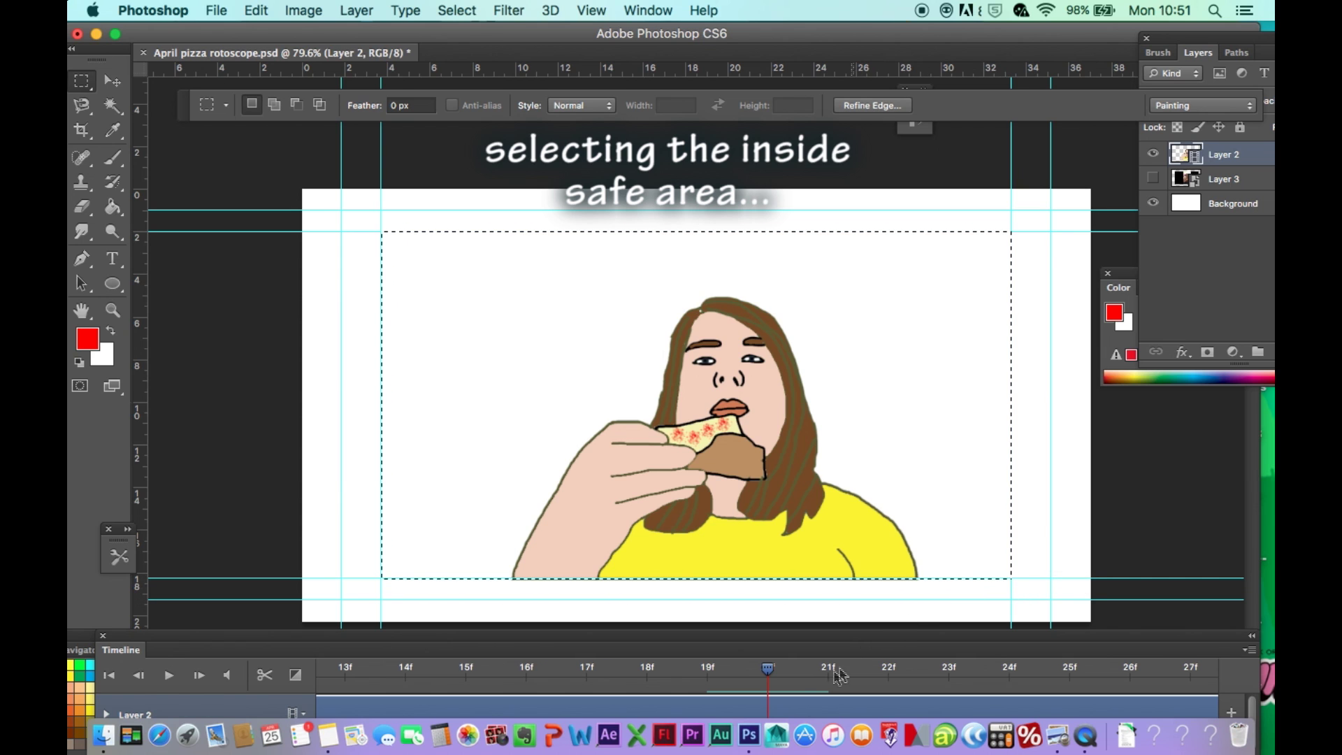
# Step: Sample the coral background colour from frame 19, fill the selected area behind the figure on frame 20 with it, and deselect
pyautogui.click(710, 665)
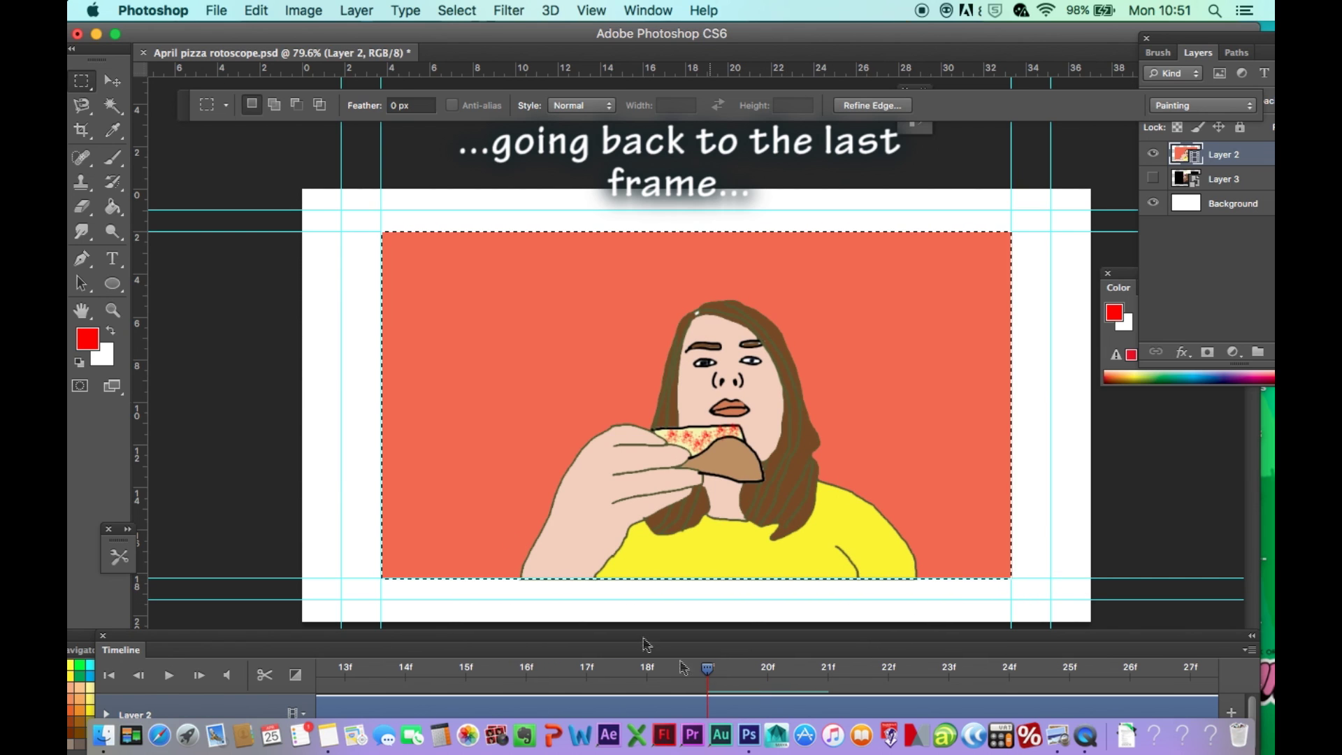
pyautogui.click(112, 130)
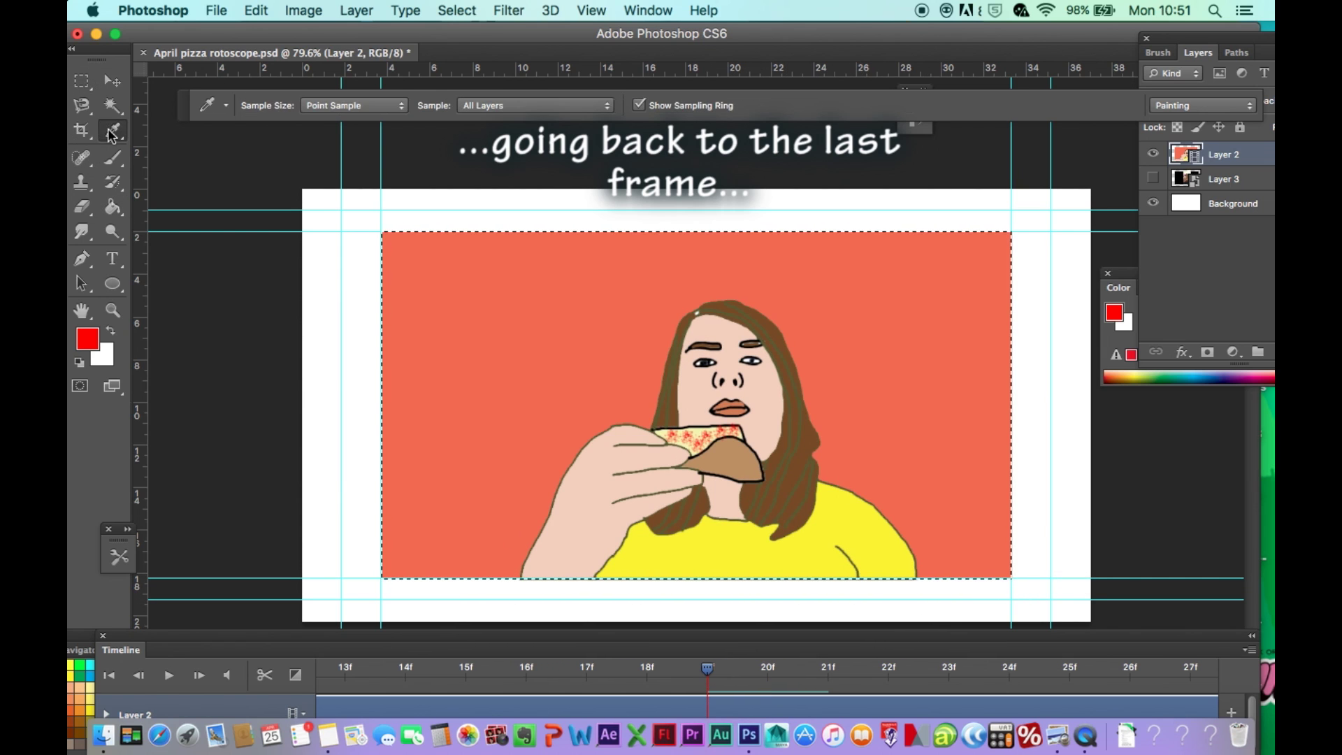
pyautogui.click(467, 340)
pyautogui.click(773, 677)
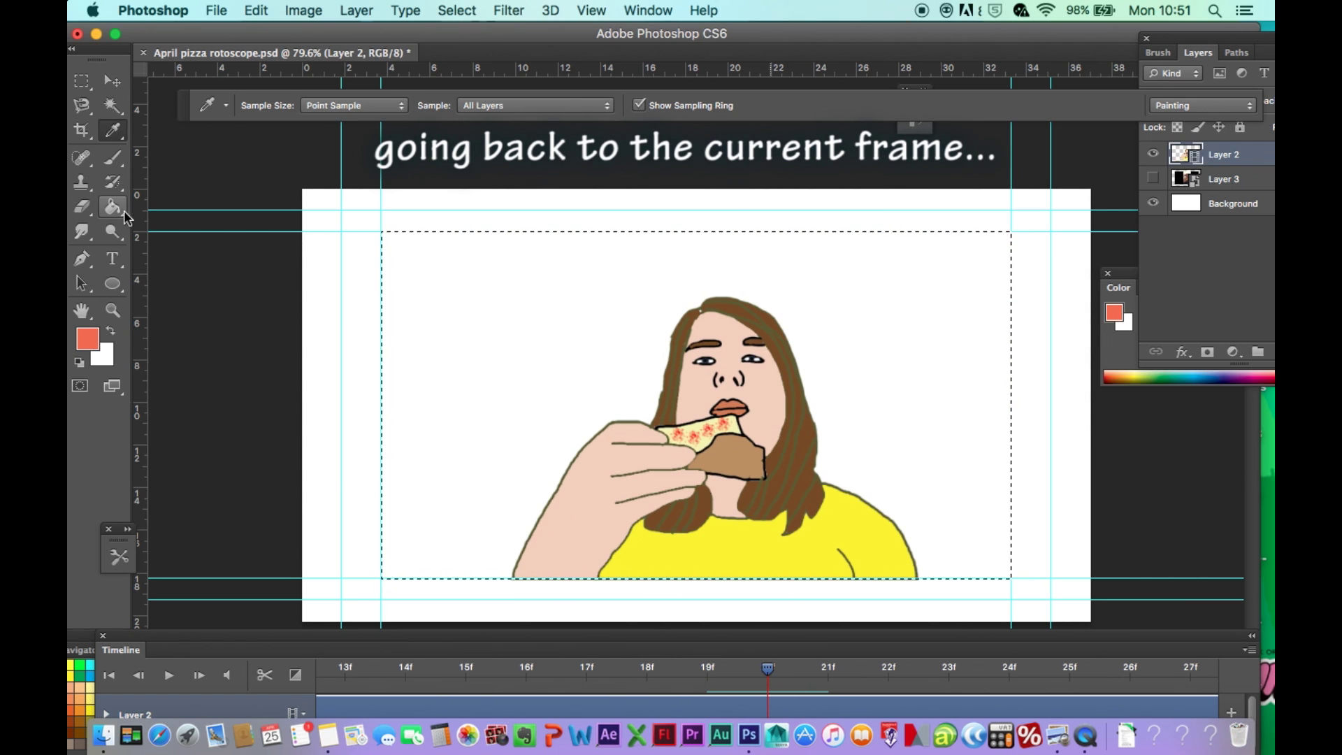
pyautogui.click(123, 211)
pyautogui.click(486, 393)
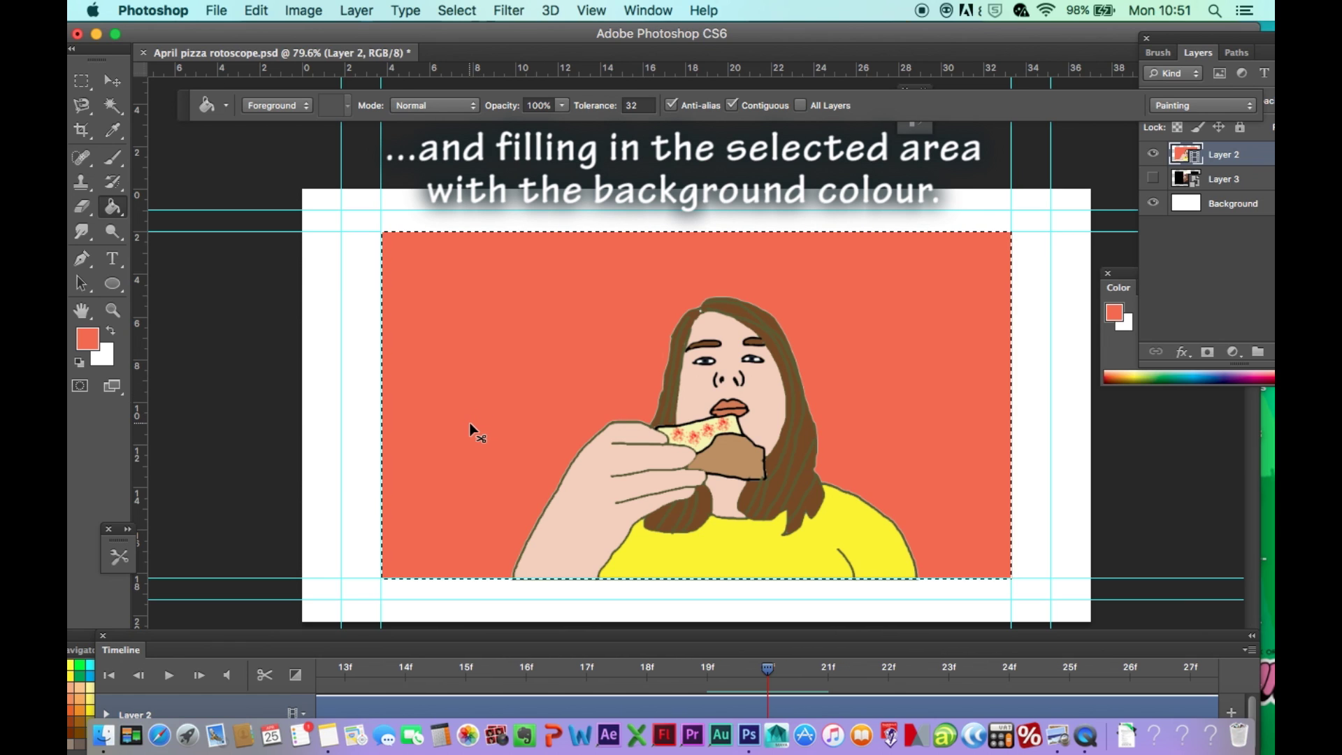
pyautogui.press('super+d')
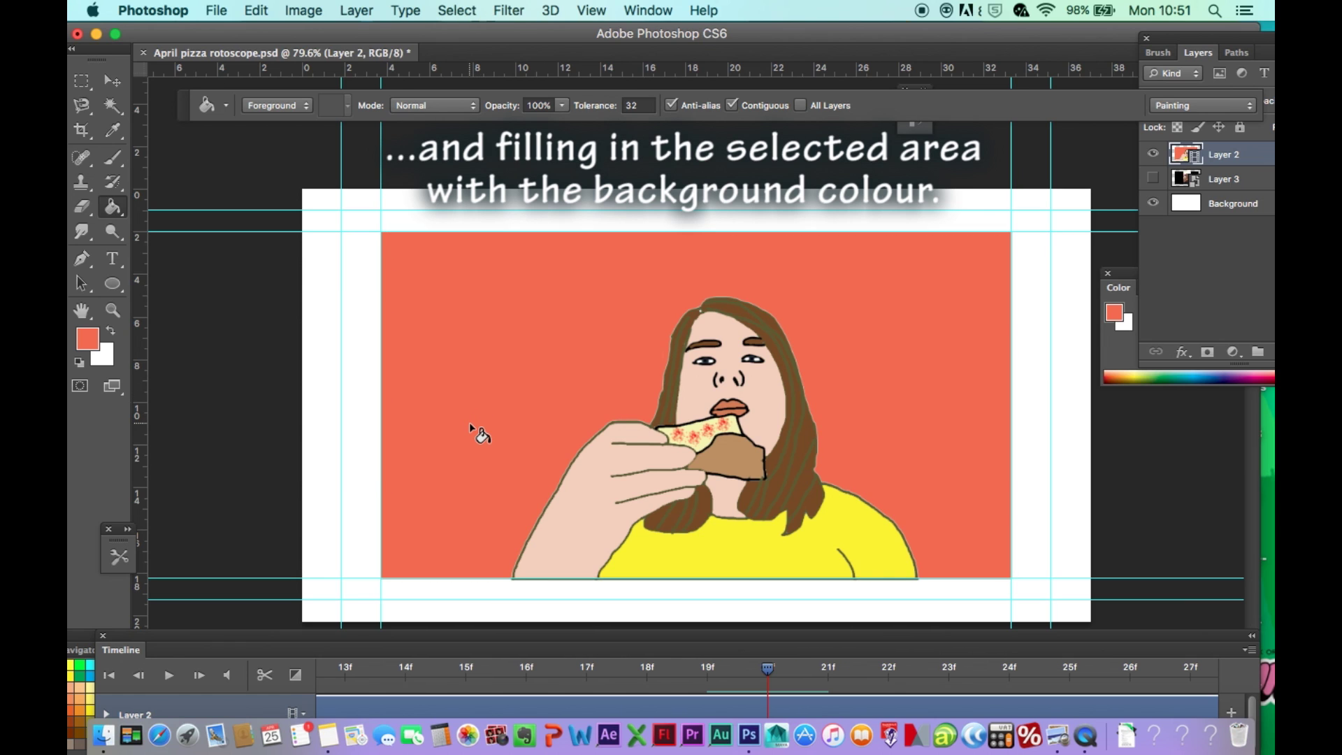